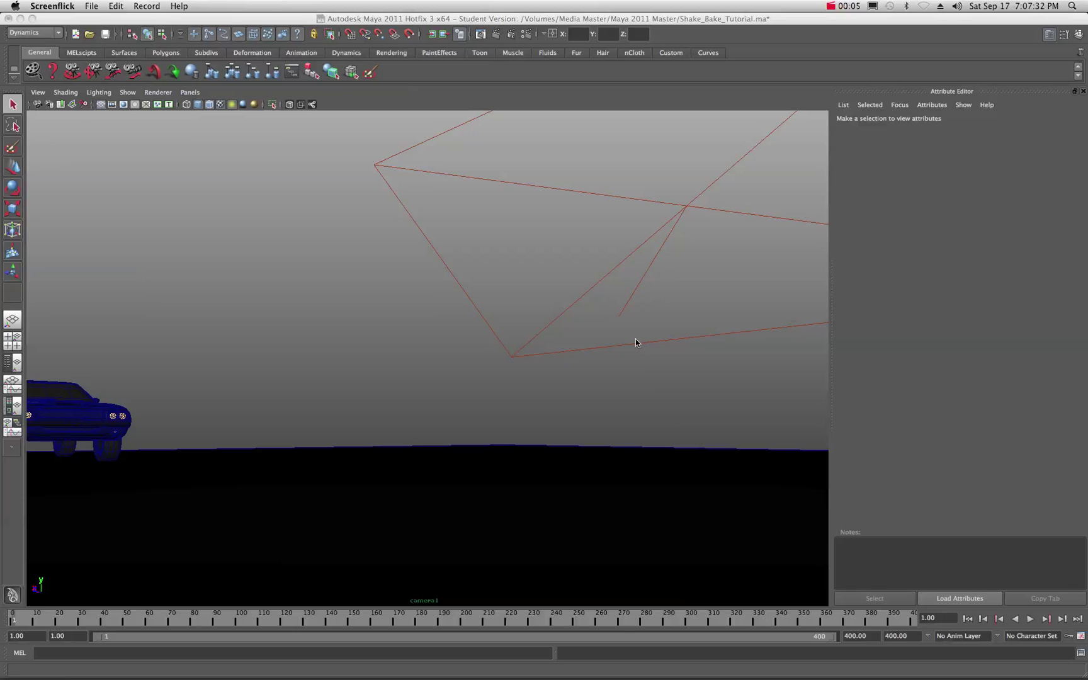
Play the car animation through camera1's view.
{"action": "left_click", "coordinate": [1032, 619]}
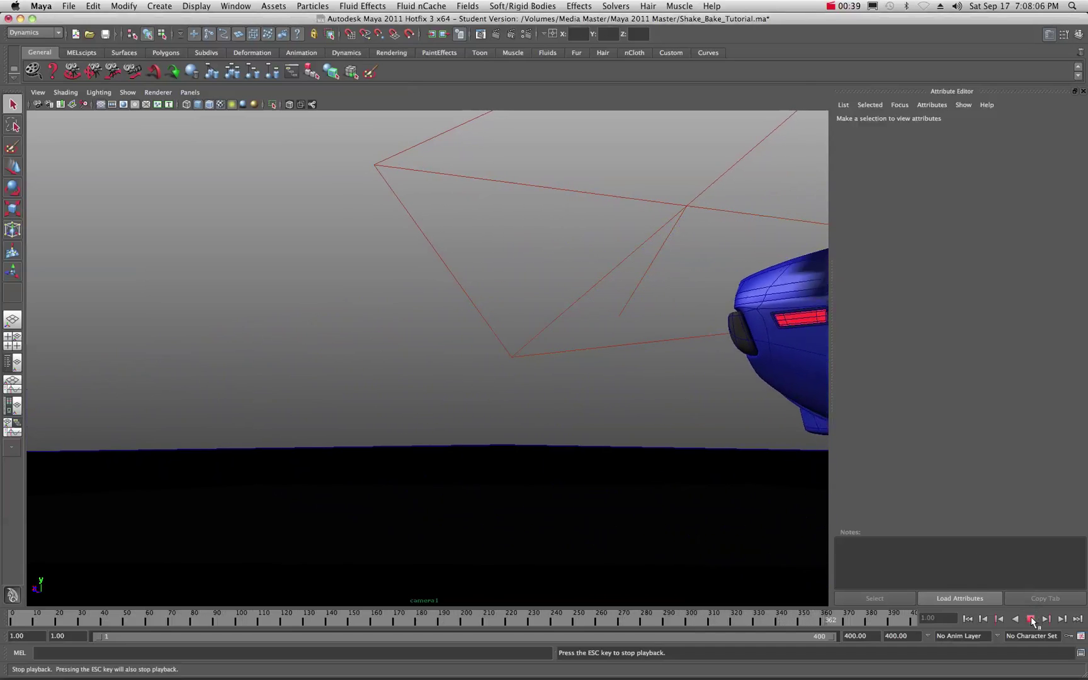
Move the Render View aside, replay the car animation, and stop it at frame 154.
{"action": "left_click", "coordinate": [1031, 620]}
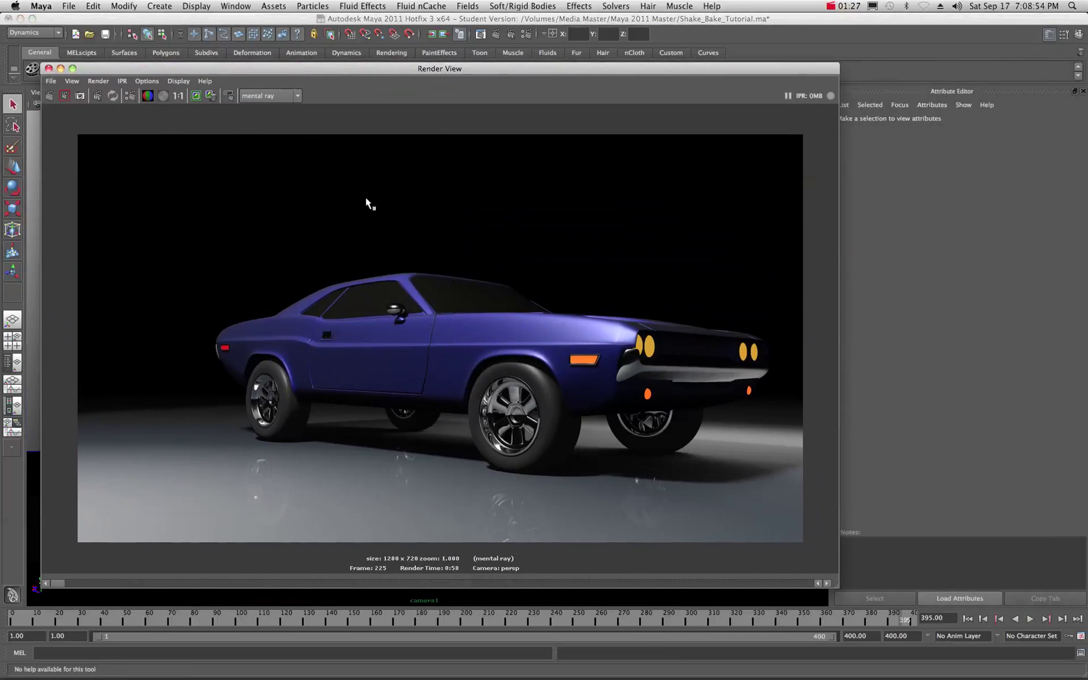
{"action": "left_click_drag", "start_coordinate": [323, 73], "coordinate": [1084, 101]}
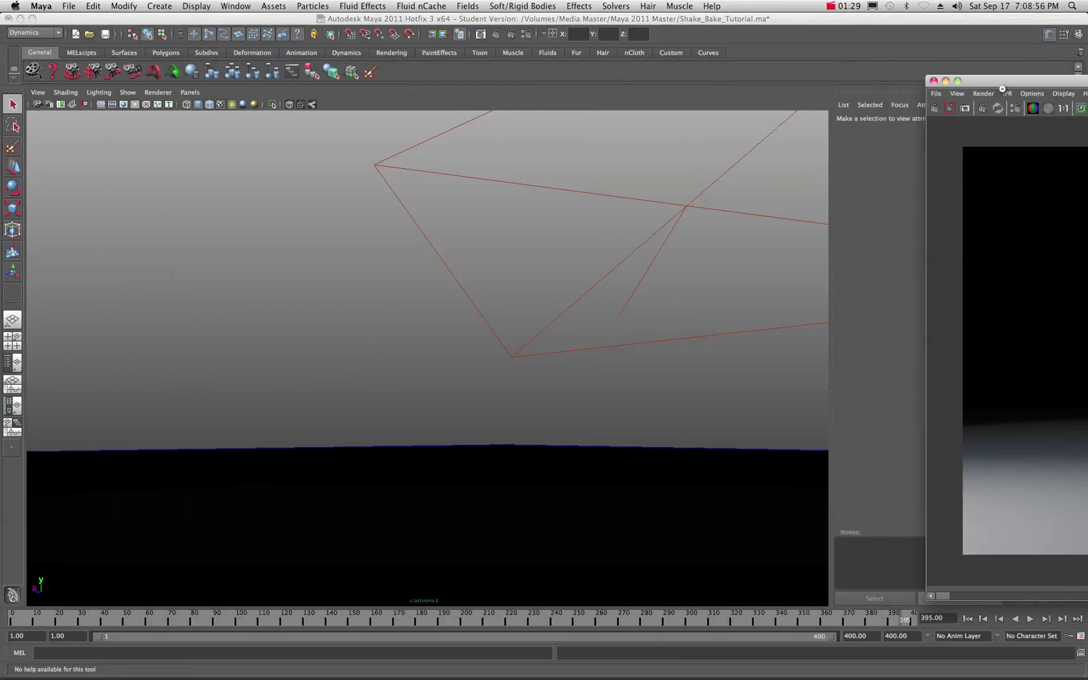
{"action": "left_click", "coordinate": [1007, 378]}
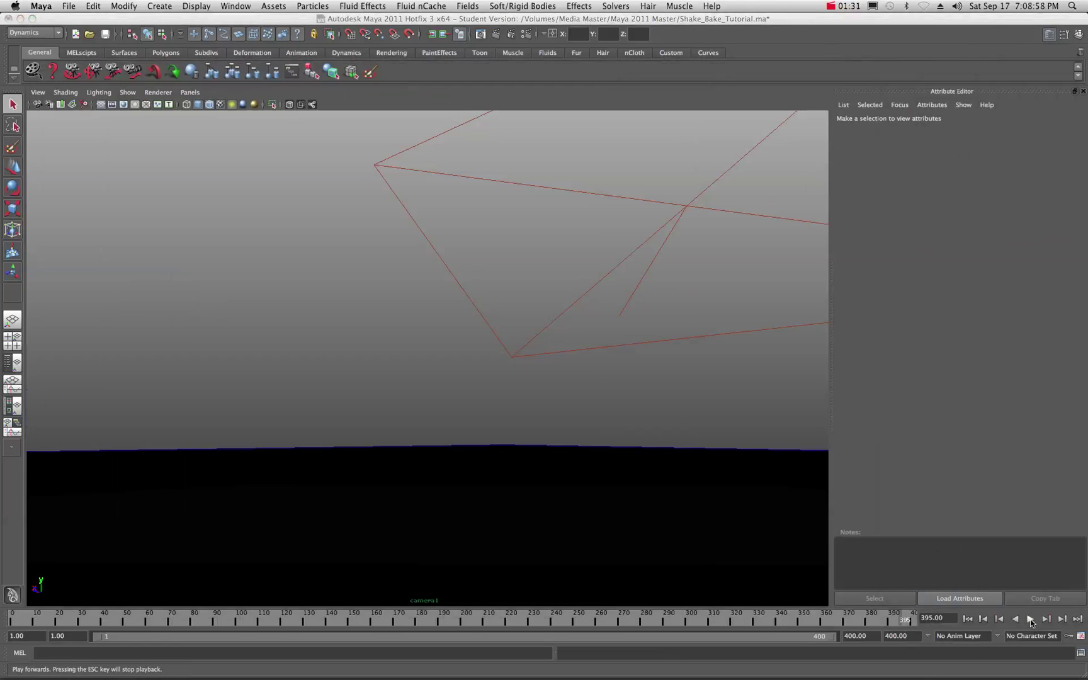
{"action": "left_click", "coordinate": [1031, 619]}
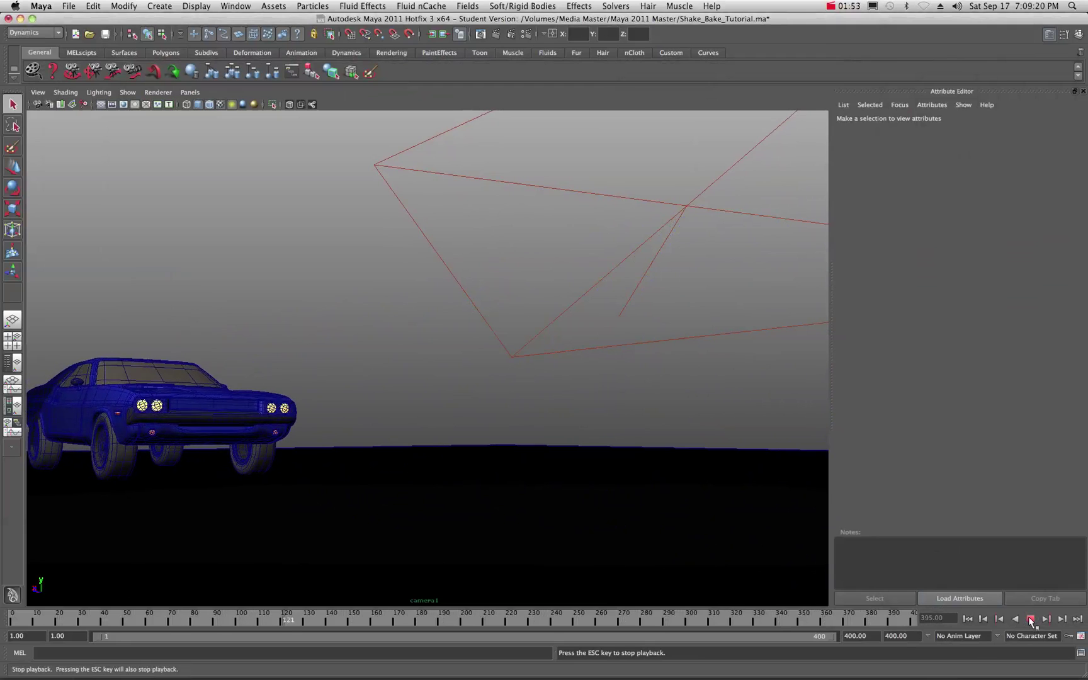
{"action": "left_click", "coordinate": [1031, 620]}
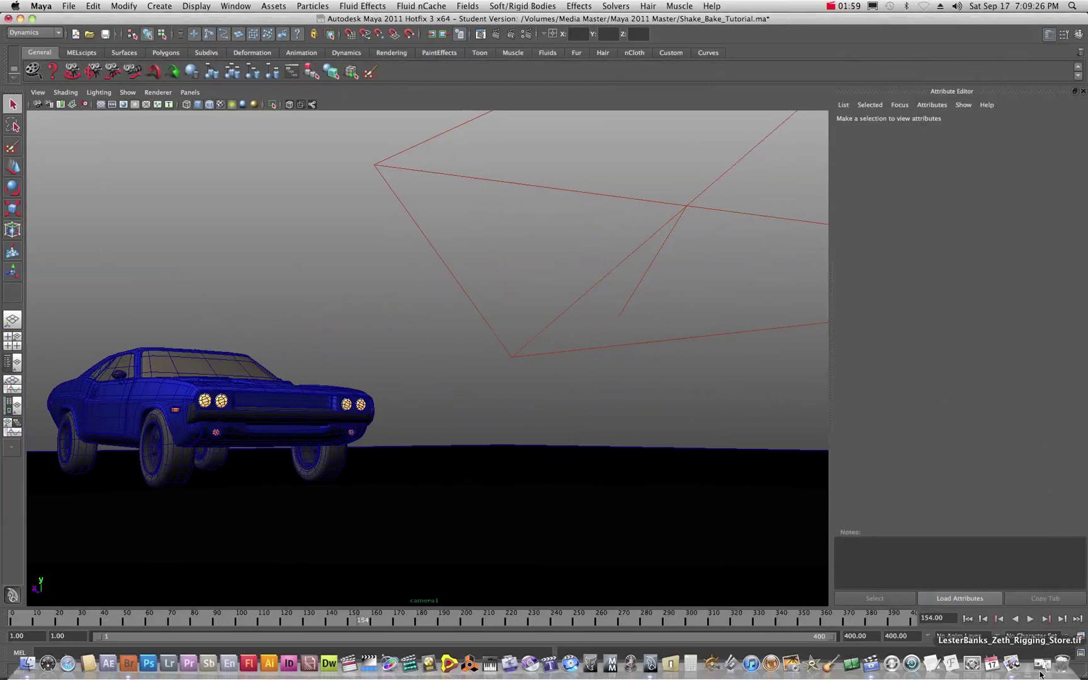
Restore the LesterBanks_Zeth_Rigging_Store.tif screenshot in Preview from the Dock.
{"action": "left_click", "coordinate": [1038, 664]}
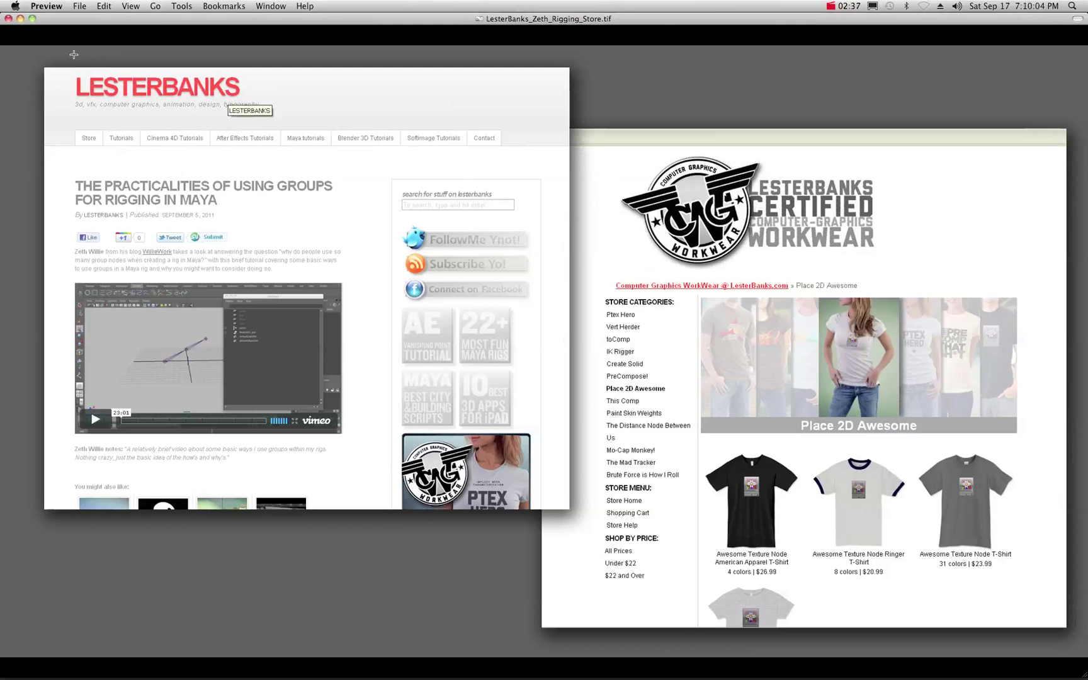
Minimize the screenshot, then open CameraShake_TutorialStart.ma from Recent Files without saving.
{"action": "left_click", "coordinate": [20, 18]}
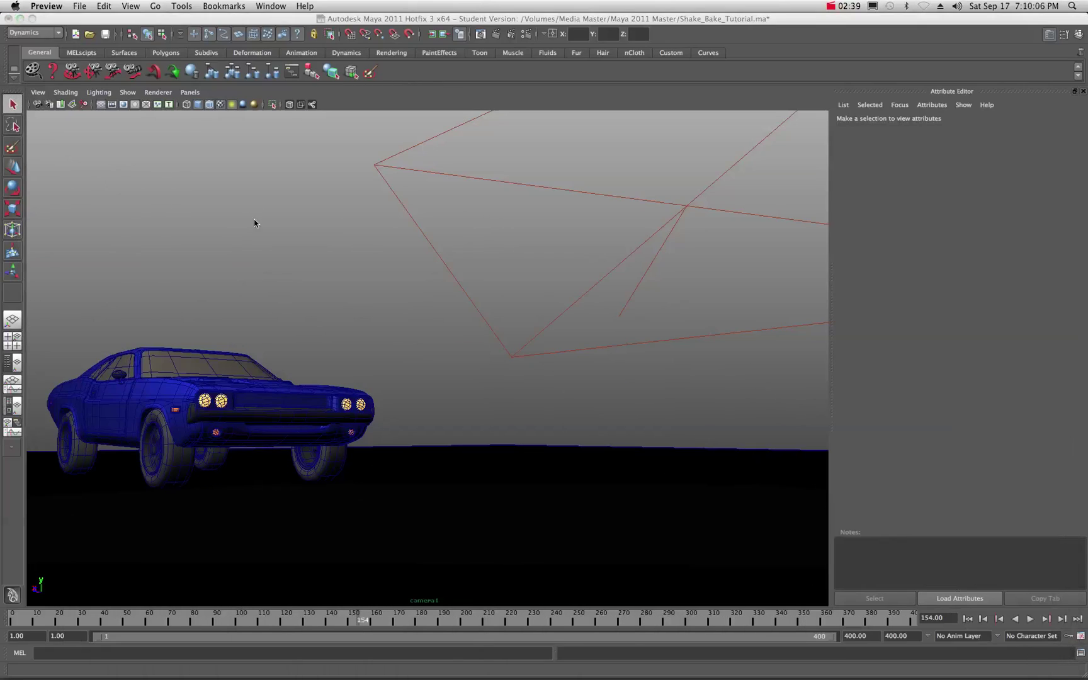
{"action": "left_click", "coordinate": [78, 21]}
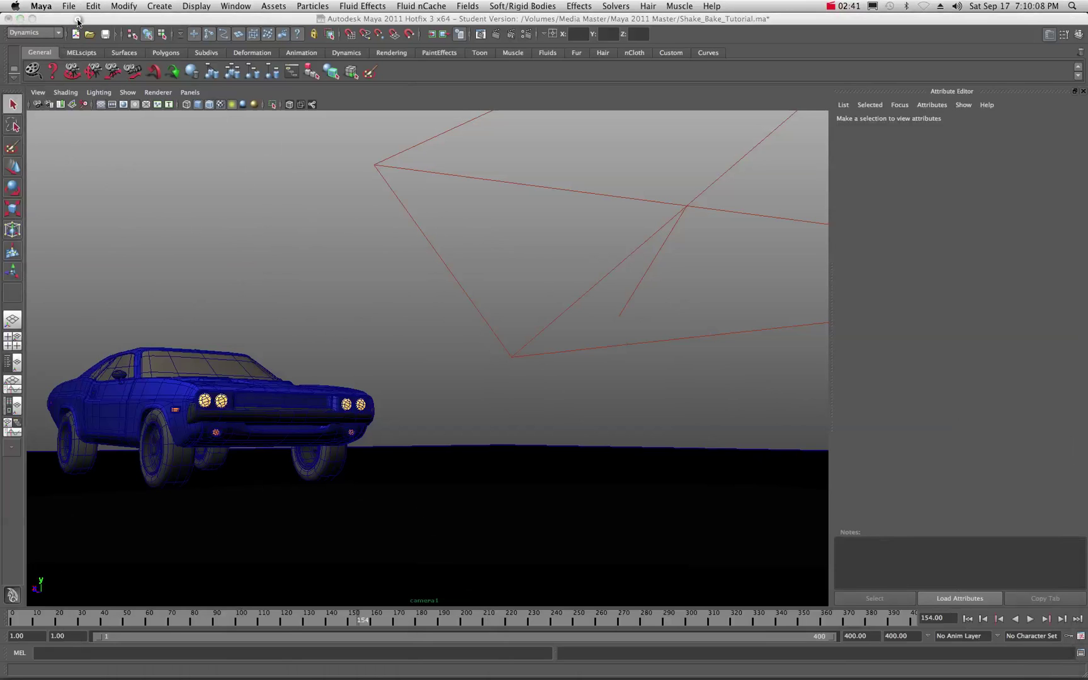
{"action": "left_click", "coordinate": [69, 6]}
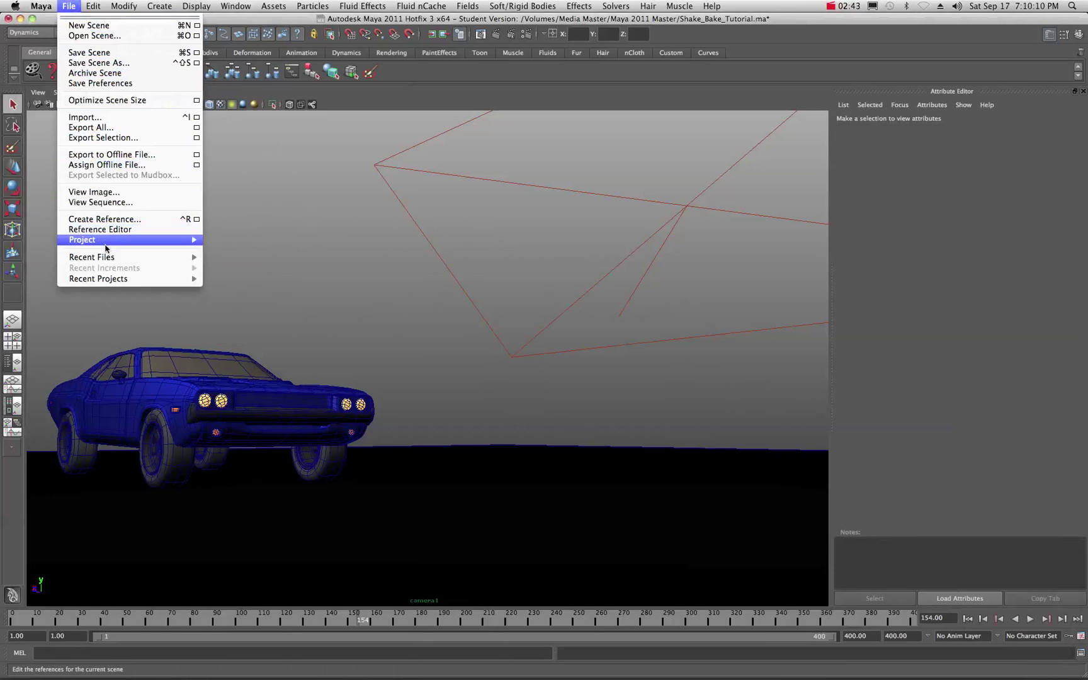
{"action": "mouse_move", "coordinate": [126, 257]}
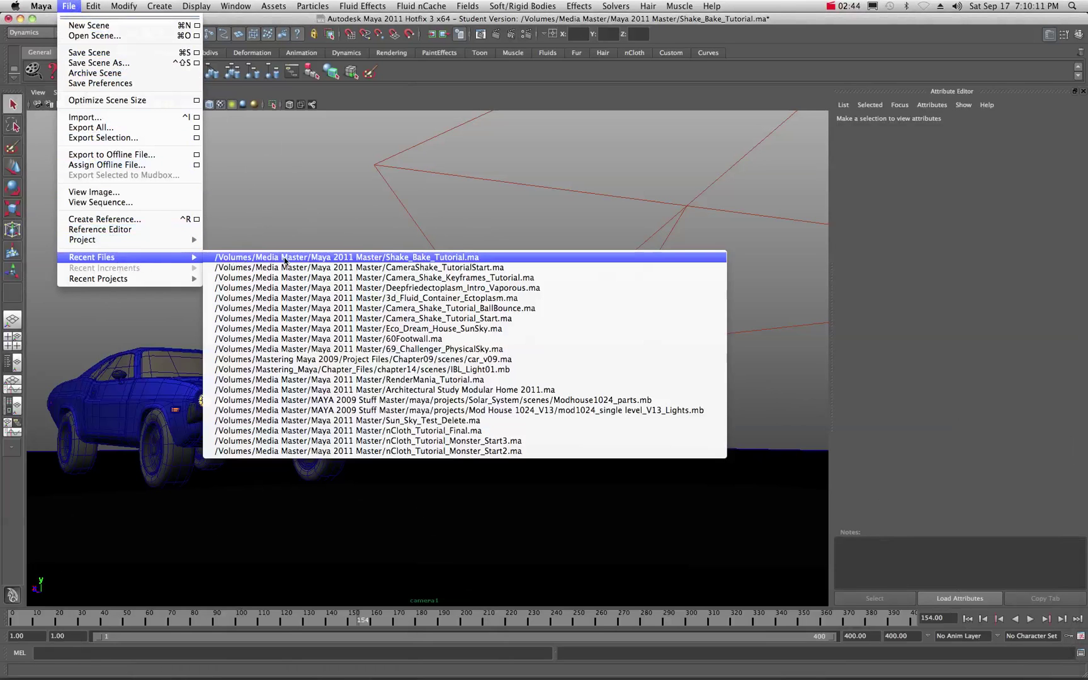
{"action": "left_click", "coordinate": [433, 269]}
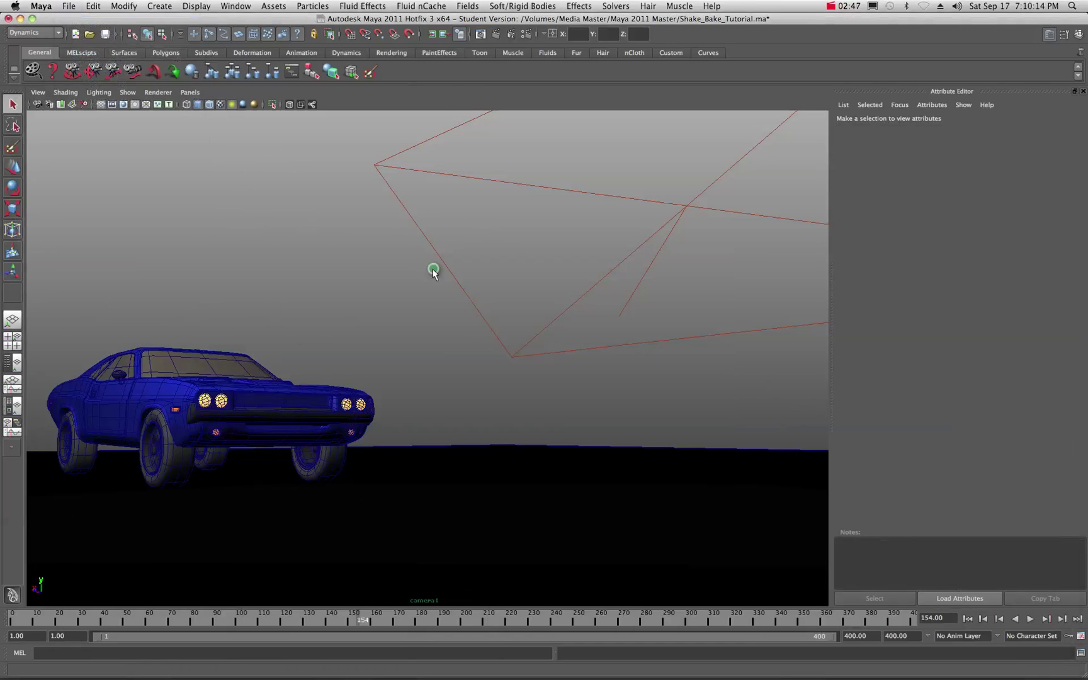
{"action": "left_click", "coordinate": [546, 368]}
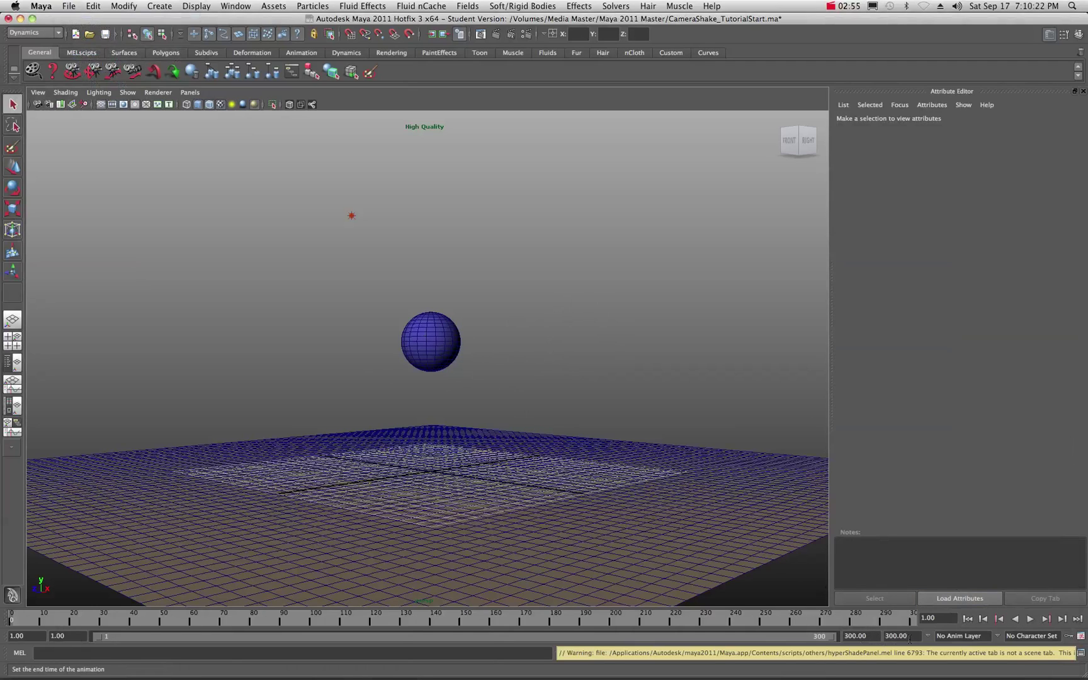
Preview and rewind the sphere scene, then make the ground plane a passive rigid body.
{"action": "left_click", "coordinate": [1030, 619]}
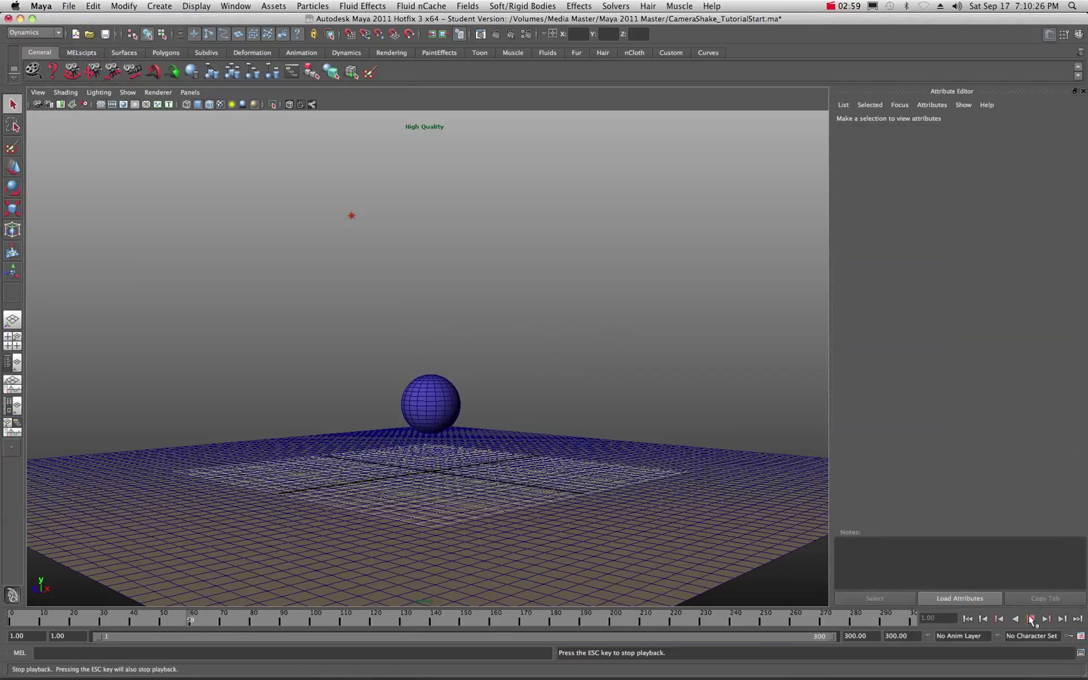
{"action": "left_click", "coordinate": [1031, 619]}
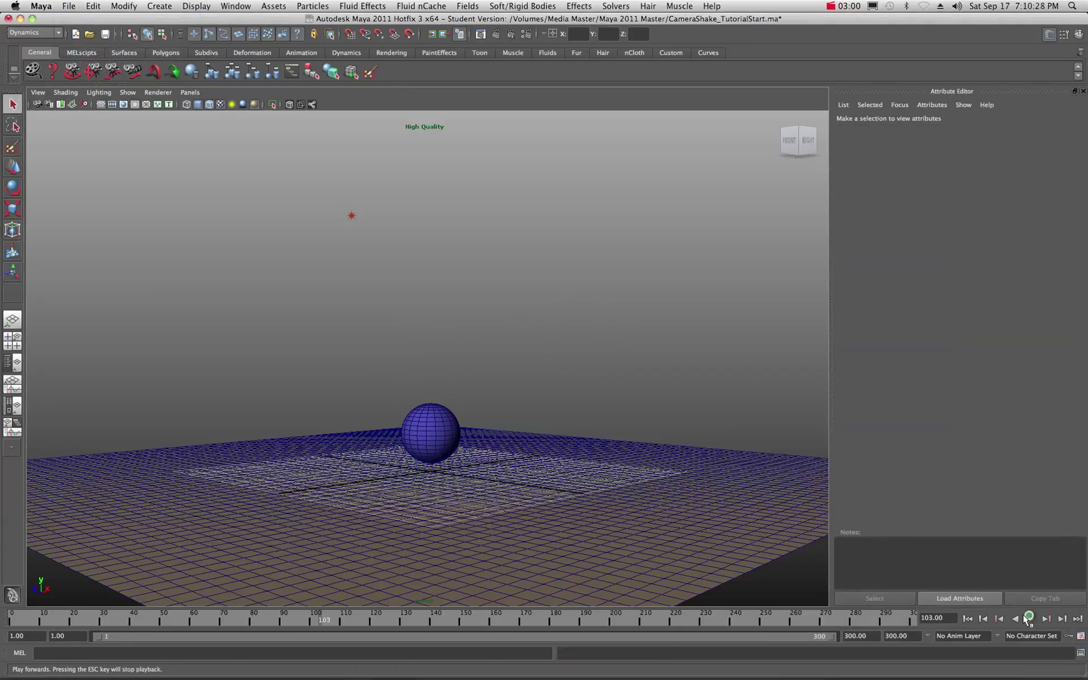
{"action": "left_click", "coordinate": [968, 619]}
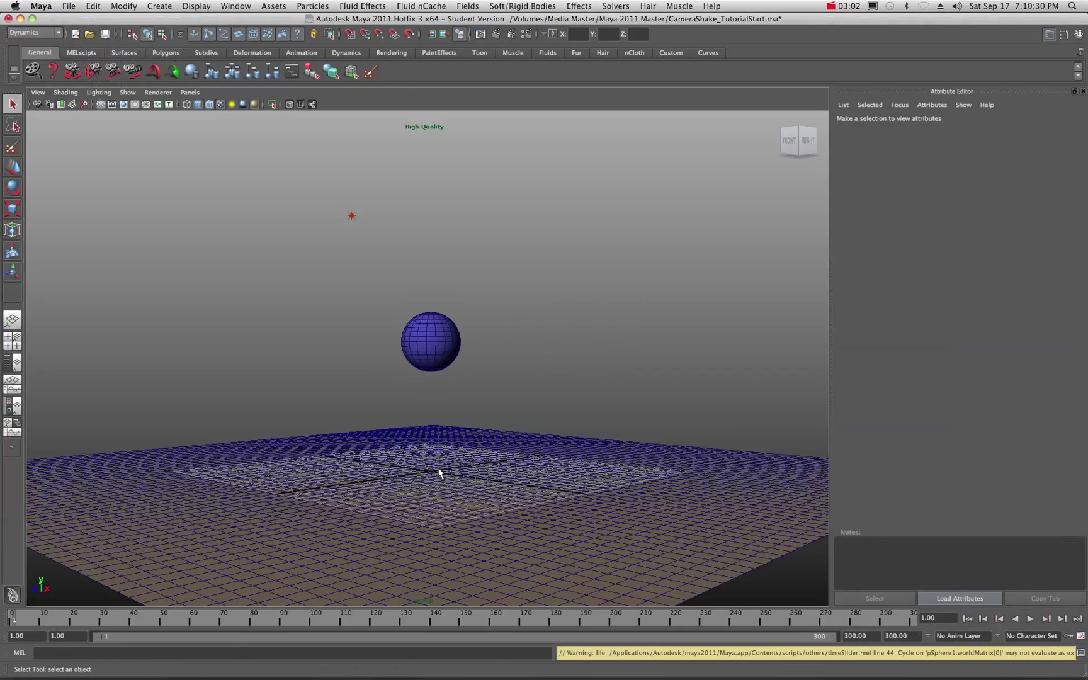
{"action": "left_click", "coordinate": [582, 473]}
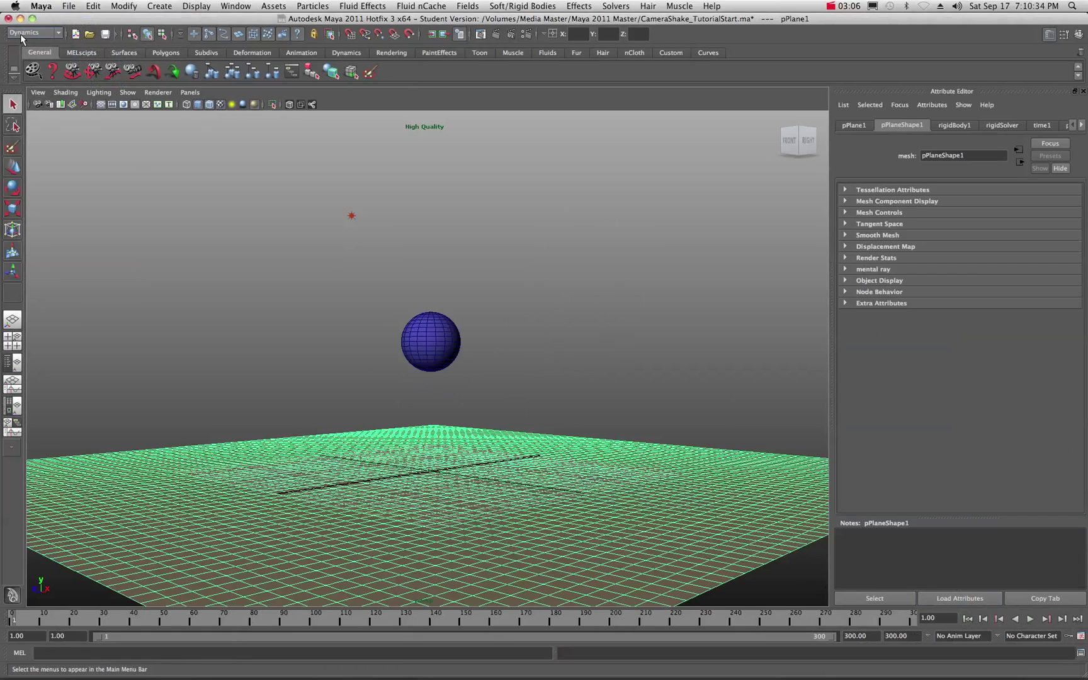
{"action": "left_click", "coordinate": [504, 6]}
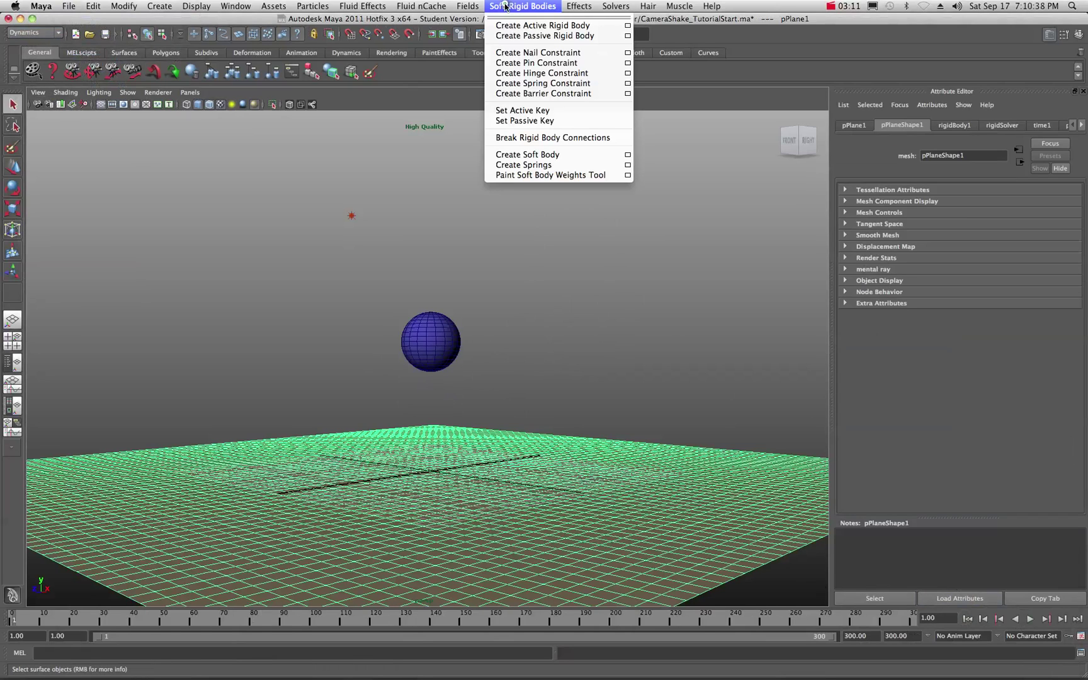
{"action": "left_click", "coordinate": [522, 35]}
Make the sphere an active rigid body.
{"action": "left_click", "coordinate": [434, 330]}
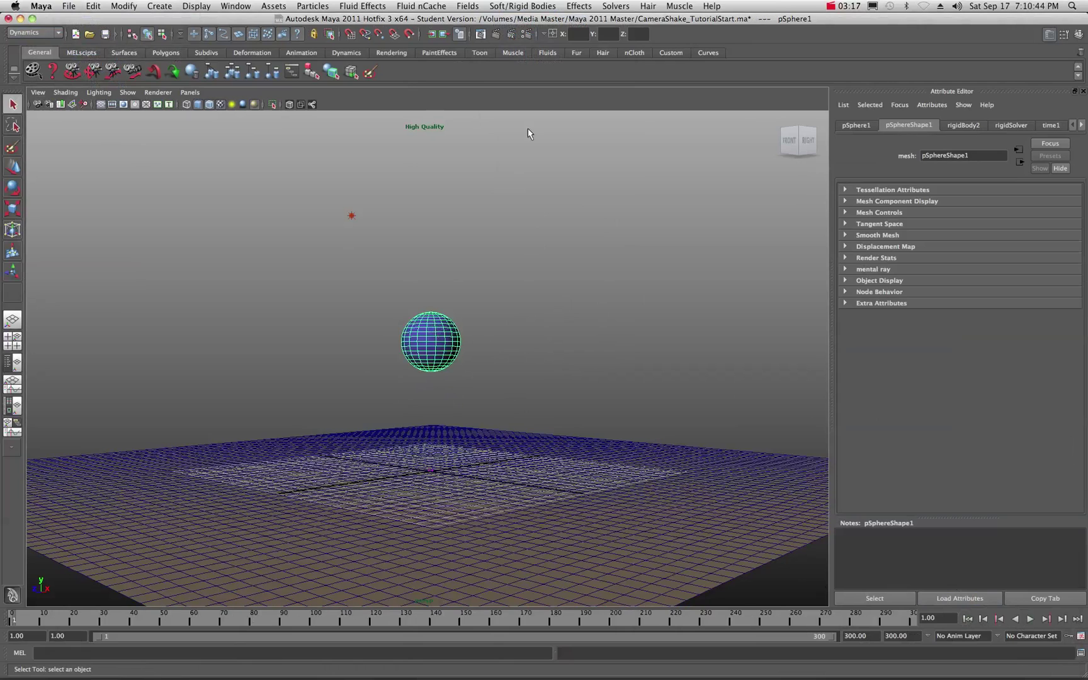
{"action": "left_click", "coordinate": [515, 8]}
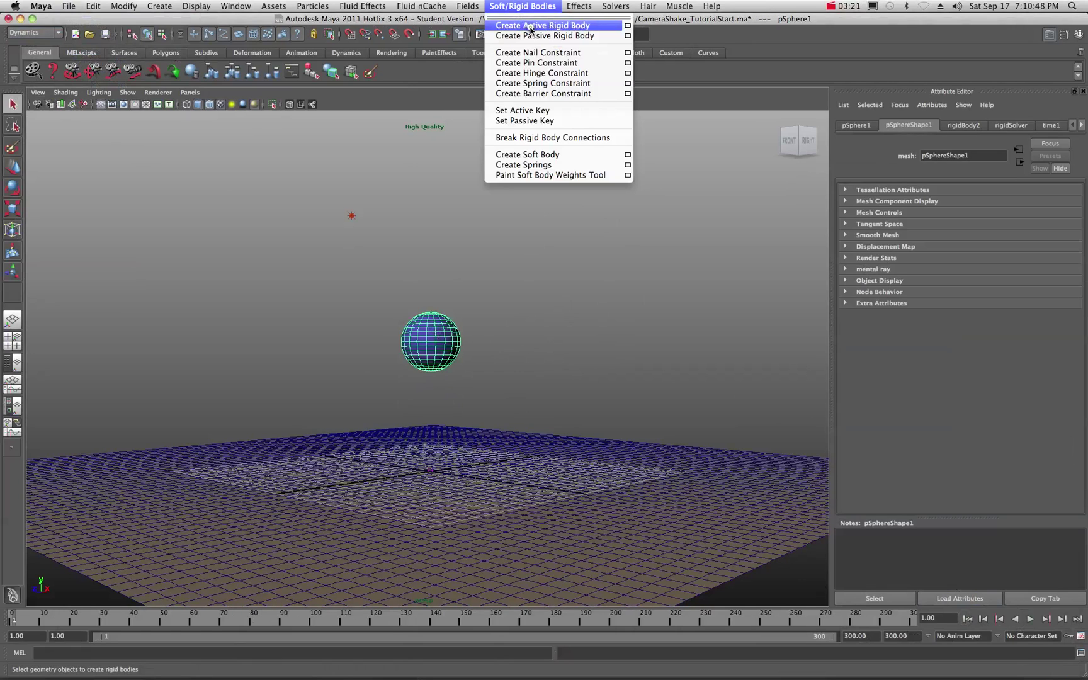
{"action": "left_click", "coordinate": [456, 174]}
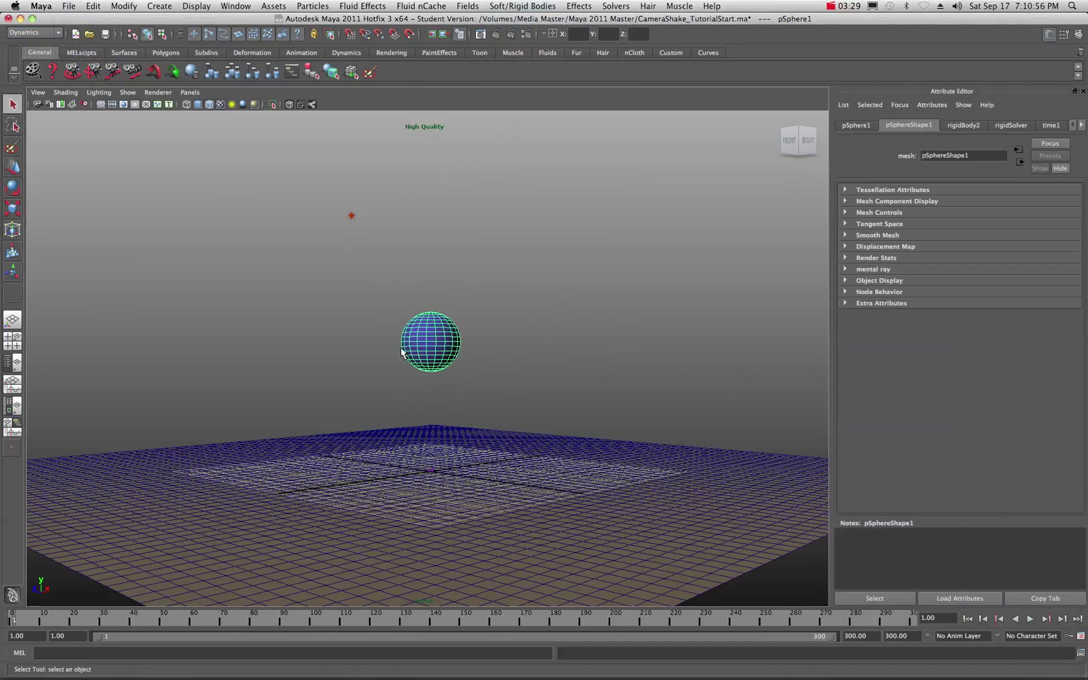
{"action": "left_click", "coordinate": [429, 331]}
{"action": "left_click", "coordinate": [468, 6]}
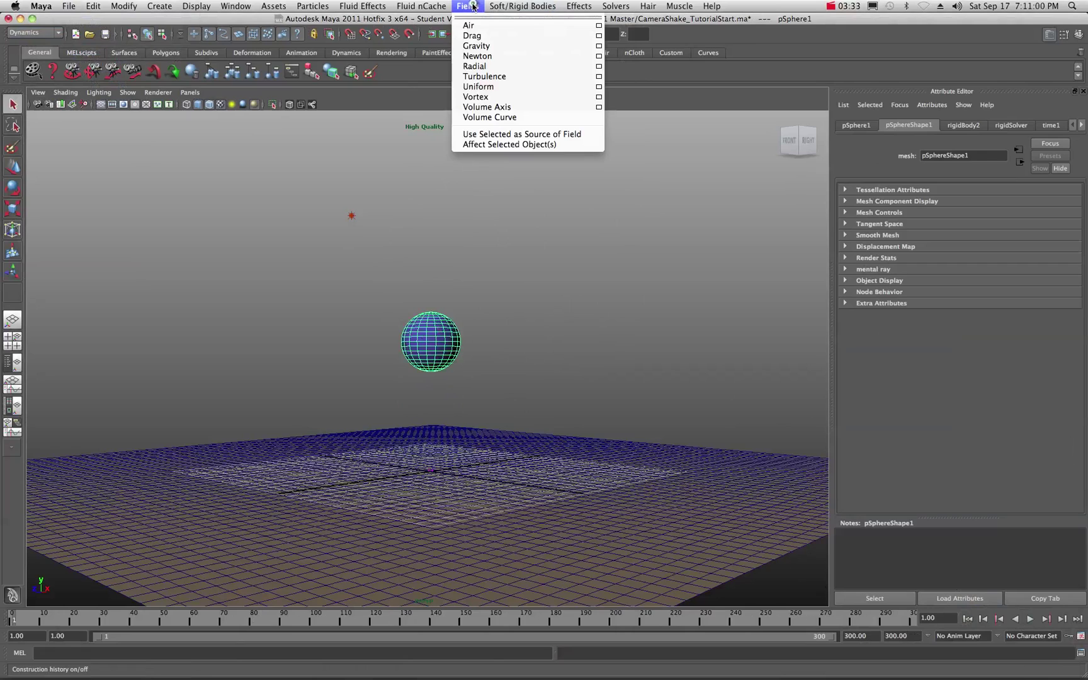
Add a gravity field to the sphere, test its fall, rewind, and reframe the view.
{"action": "left_click", "coordinate": [474, 47]}
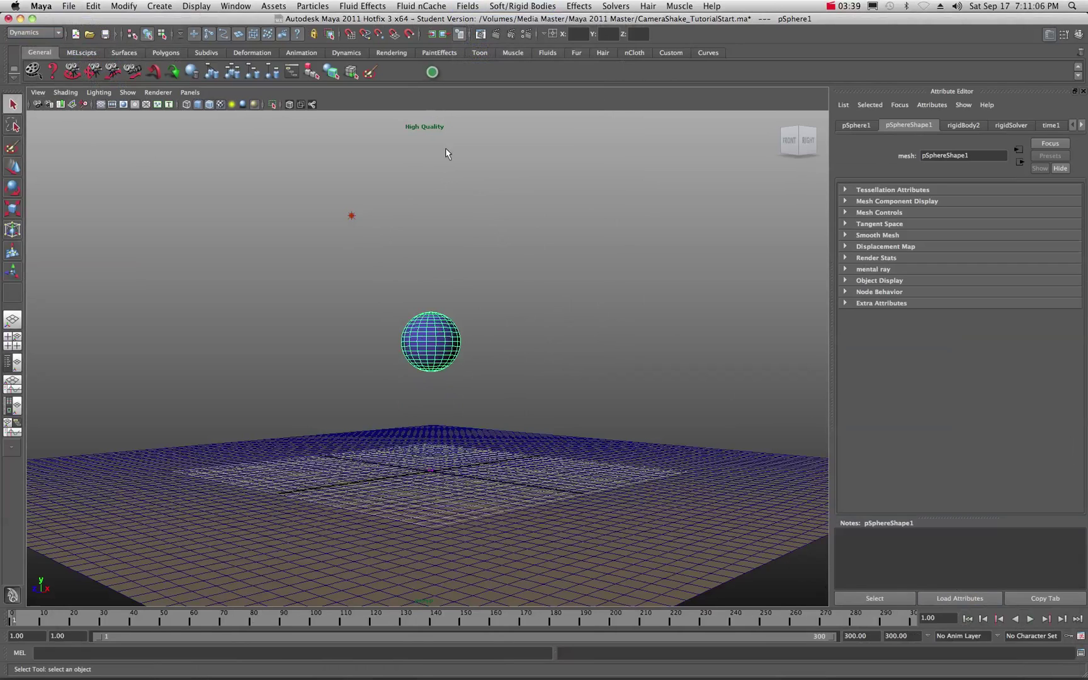
{"action": "left_click", "coordinate": [1031, 620]}
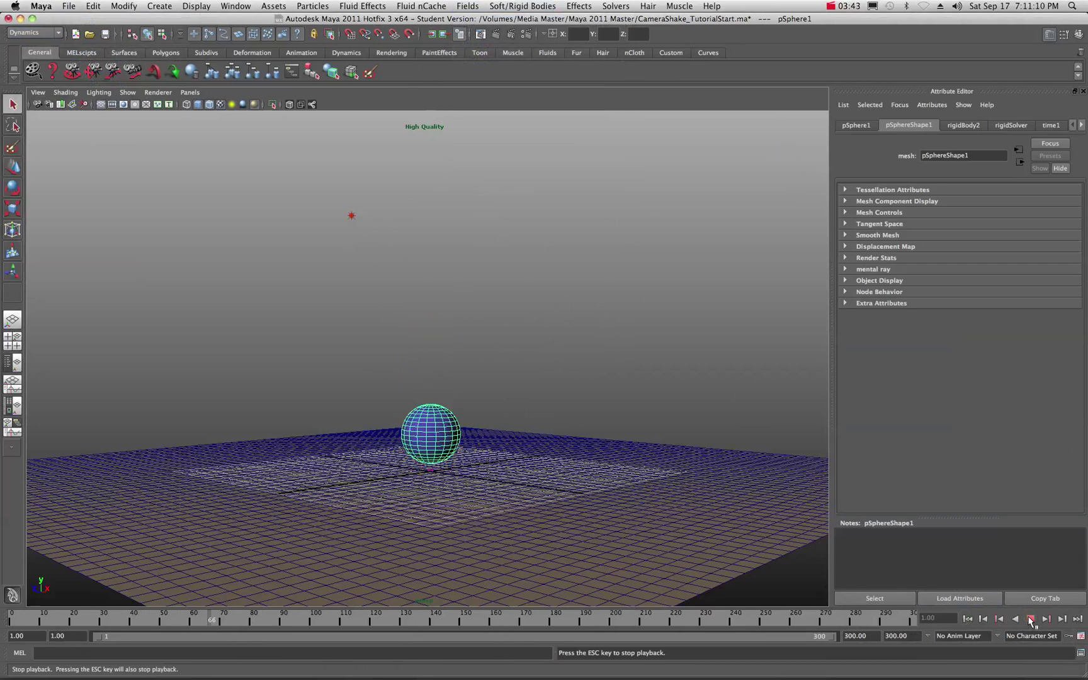
{"action": "left_click", "coordinate": [1031, 621]}
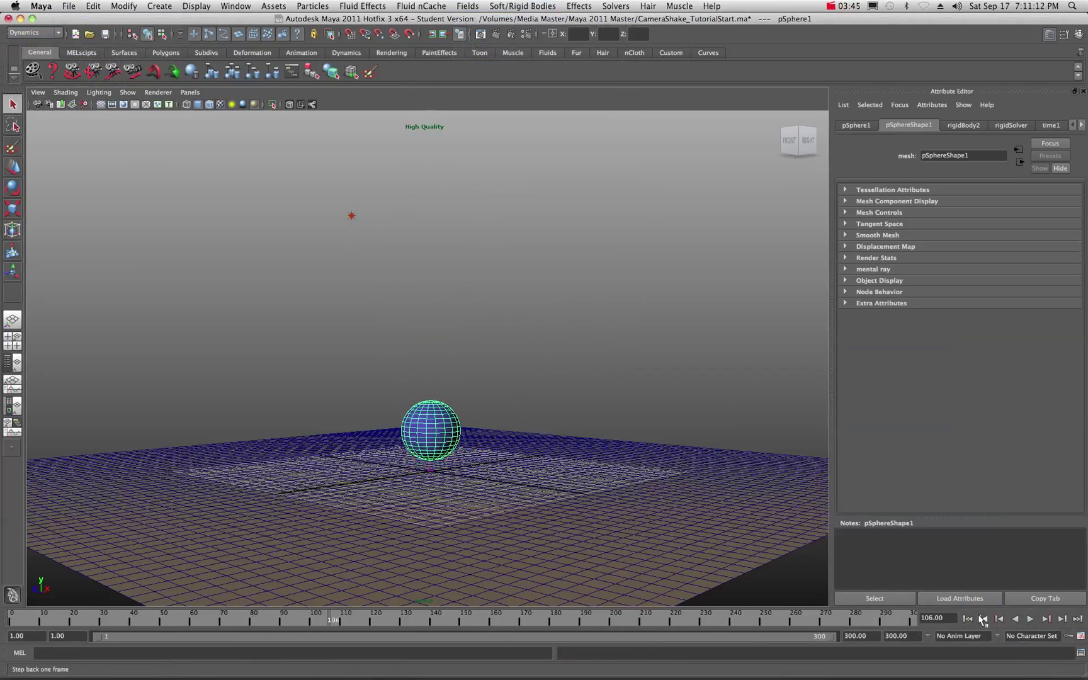
{"action": "left_click", "coordinate": [968, 619]}
{"action": "key", "text": "bracketleft"}
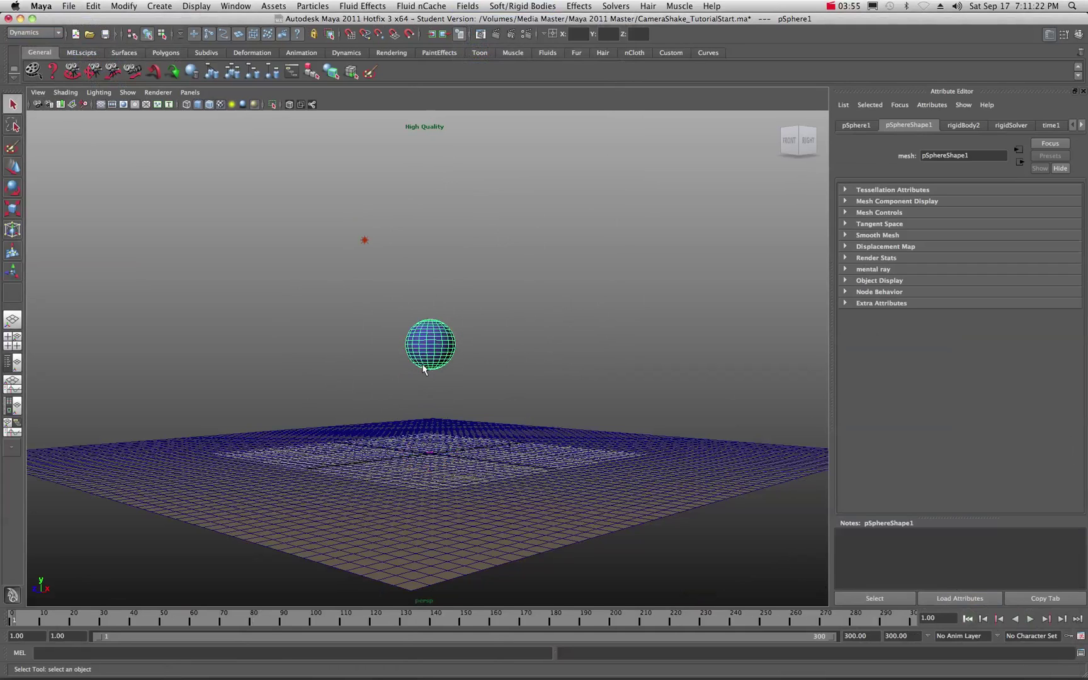
{"action": "key", "text": "a"}
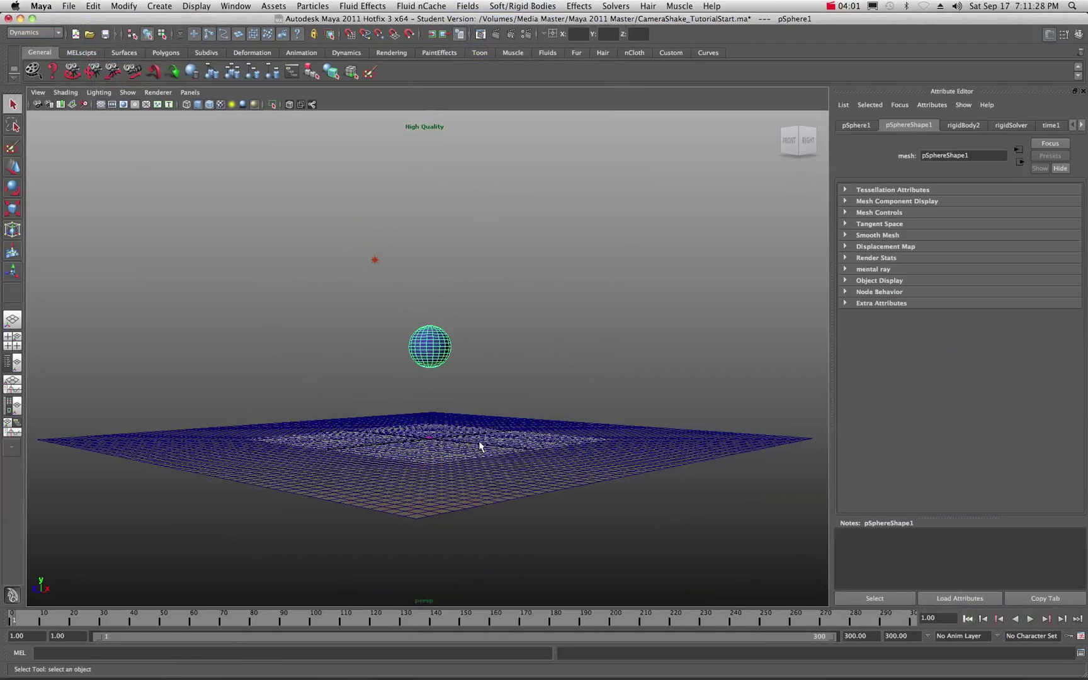
Create a new camera, look through it, and orbit the view down onto the grid.
{"action": "left_click", "coordinate": [160, 6]}
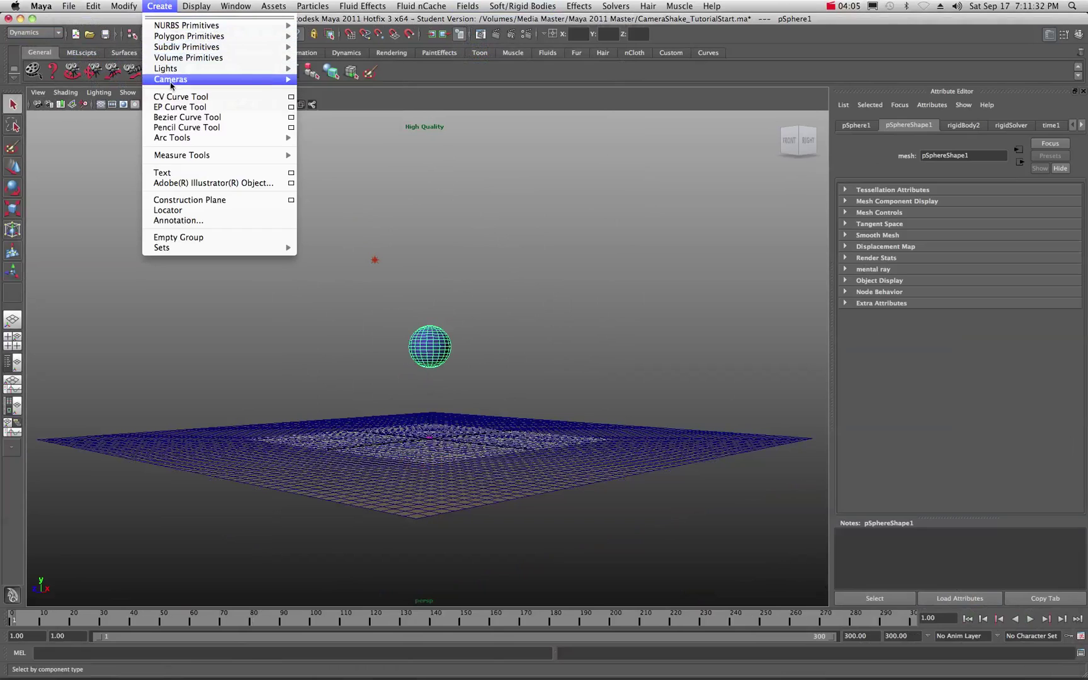
{"action": "mouse_move", "coordinate": [209, 83]}
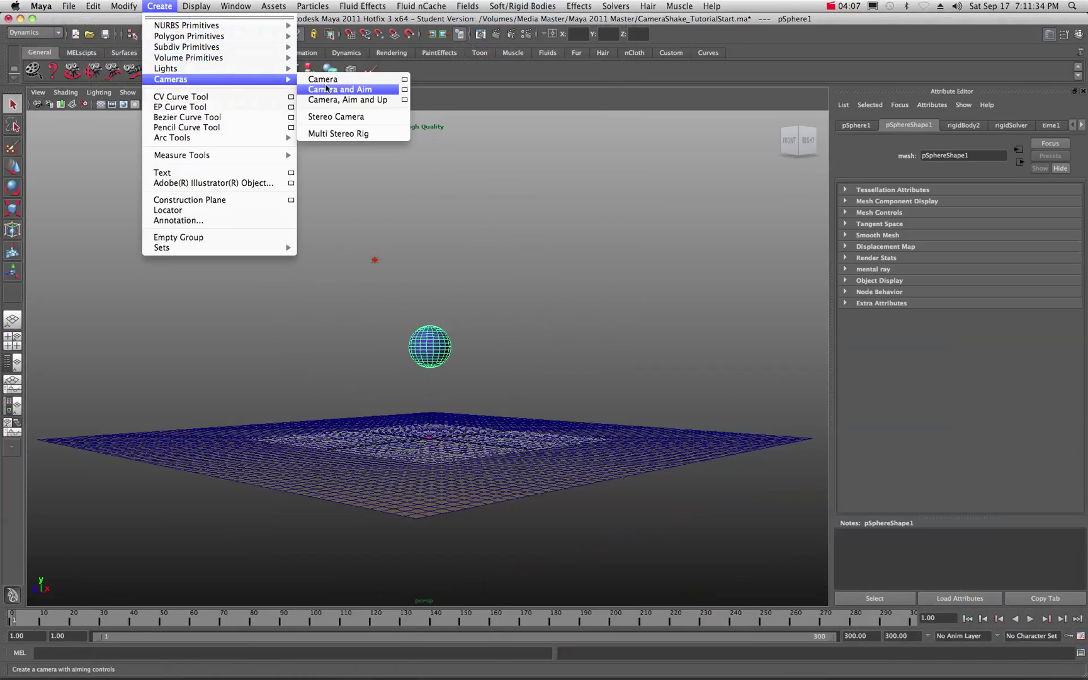
{"action": "left_click", "coordinate": [331, 83]}
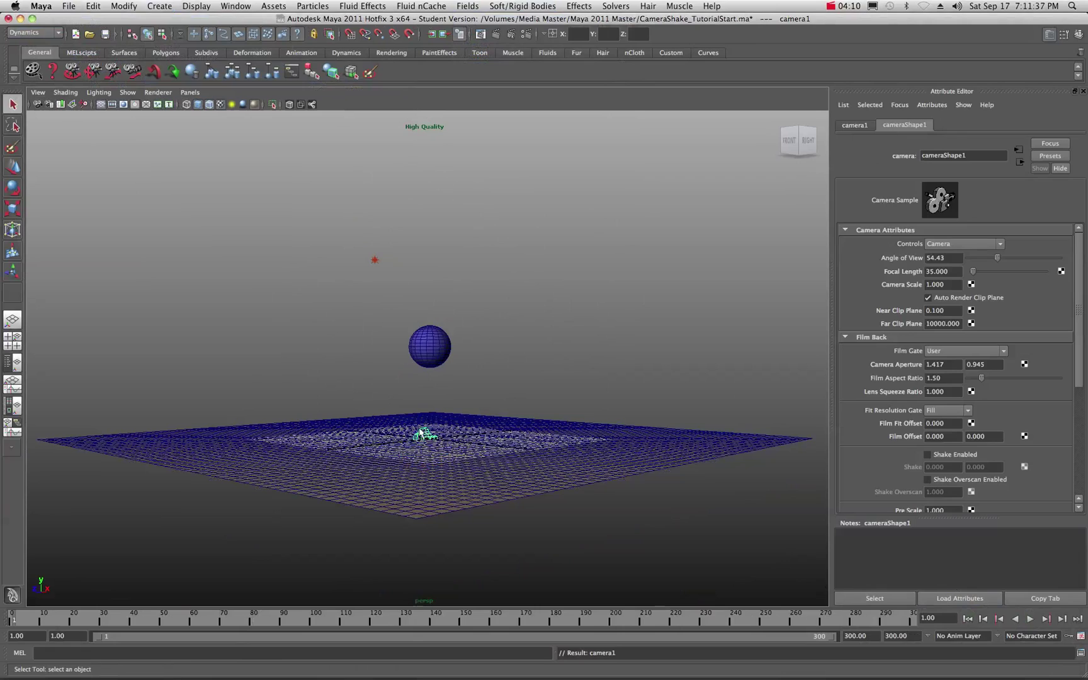
{"action": "left_click", "coordinate": [189, 92]}
{"action": "left_click", "coordinate": [209, 140]}
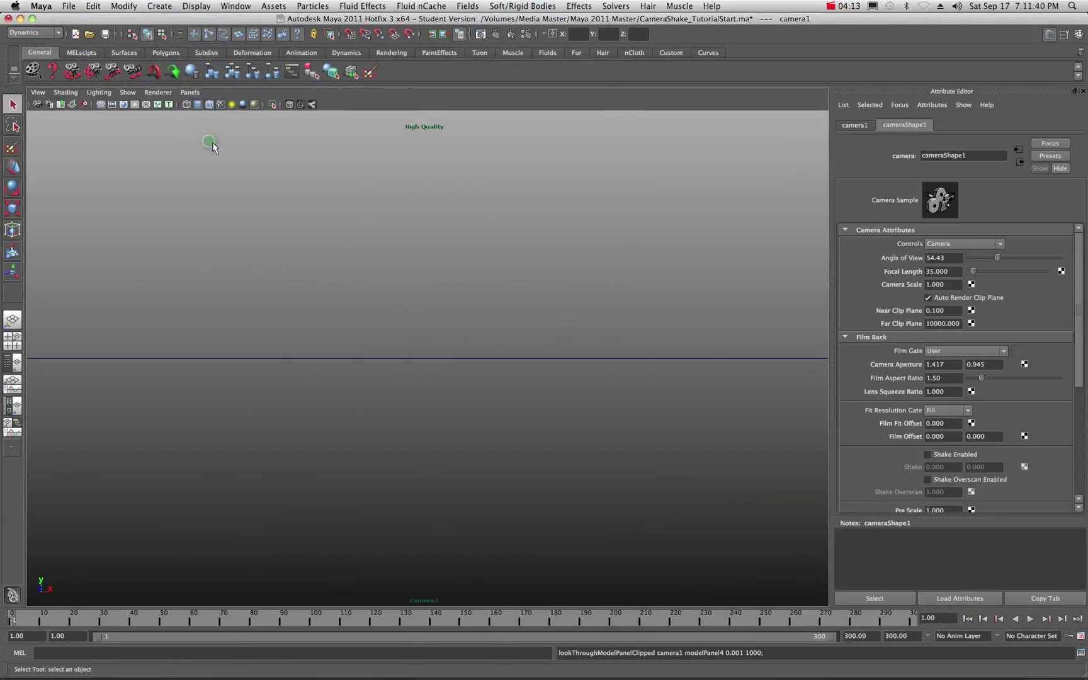
{"action": "scroll", "coordinate": [404, 328], "scroll_direction": "down", "scroll_amount": 5}
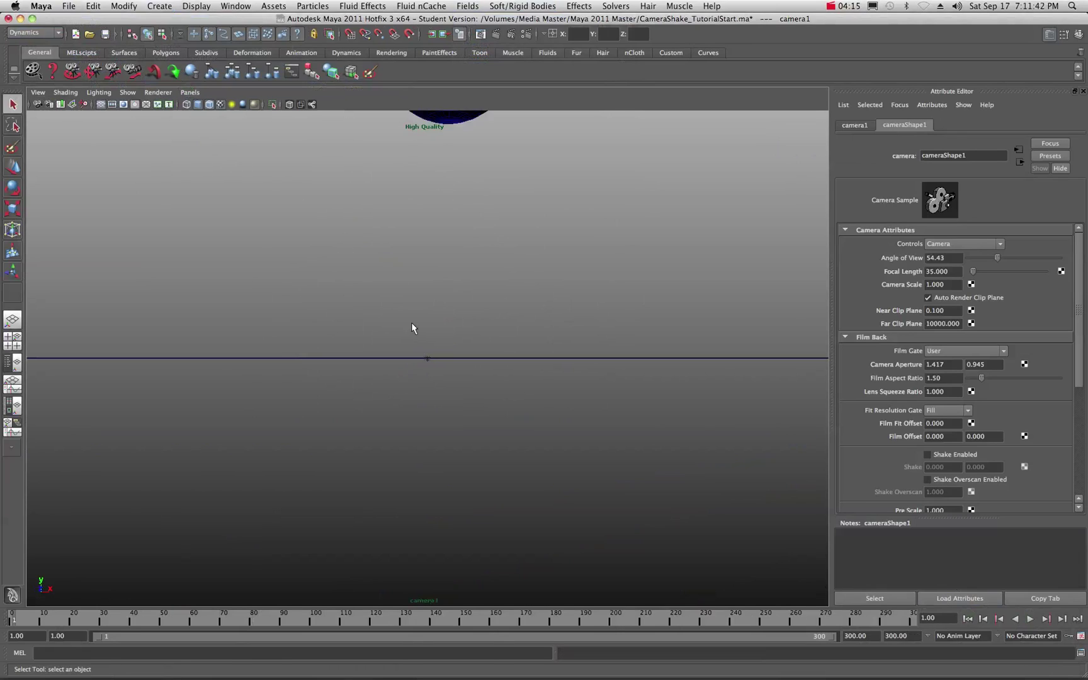
{"action": "left_click_drag", "start_coordinate": [442, 317], "coordinate": [508, 353], "text": "alt"}
{"action": "scroll", "coordinate": [451, 323], "scroll_direction": "up", "scroll_amount": 4}
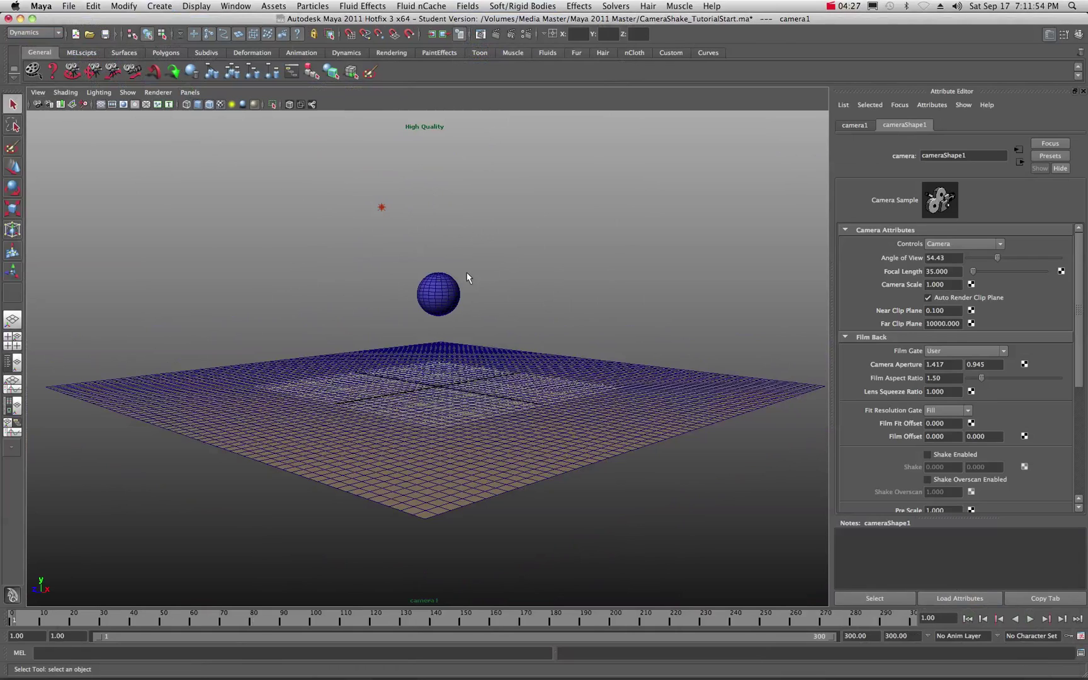
{"action": "scroll", "coordinate": [881, 359], "scroll_direction": "down", "scroll_amount": 2}
{"action": "scroll", "coordinate": [889, 265], "scroll_direction": "down", "scroll_amount": 6}
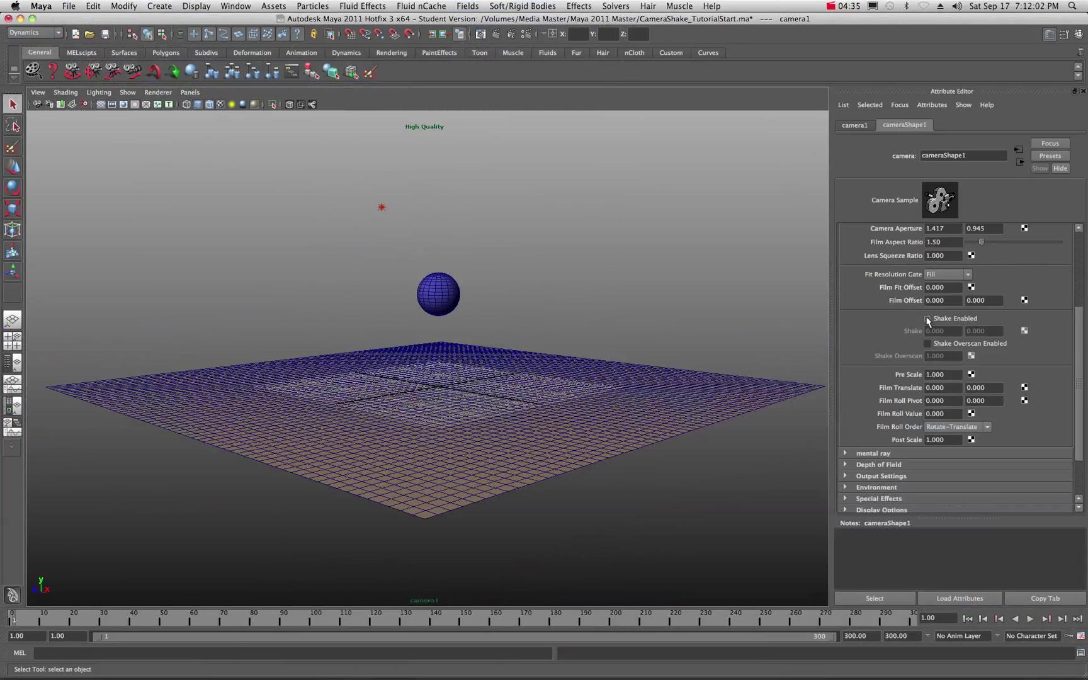
Enable Shake on cameraShape1 and check the horizontal Shake field's right-click options.
{"action": "left_click", "coordinate": [927, 319]}
{"action": "left_click", "coordinate": [952, 331]}
{"action": "right_click", "coordinate": [955, 332]}
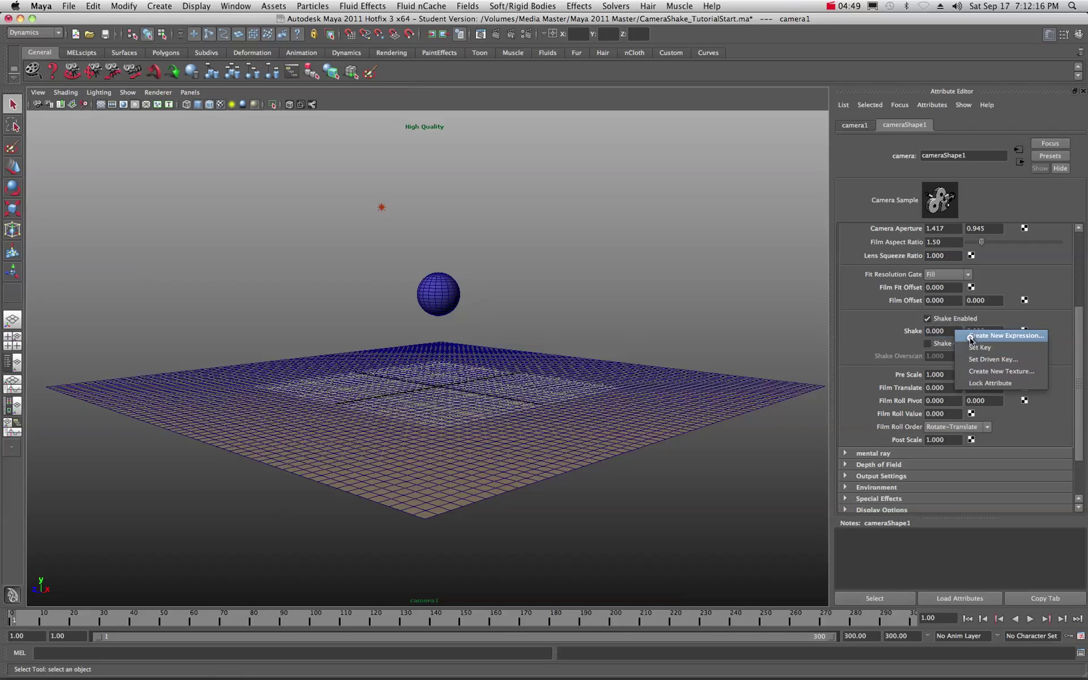
{"action": "left_click", "coordinate": [950, 334]}
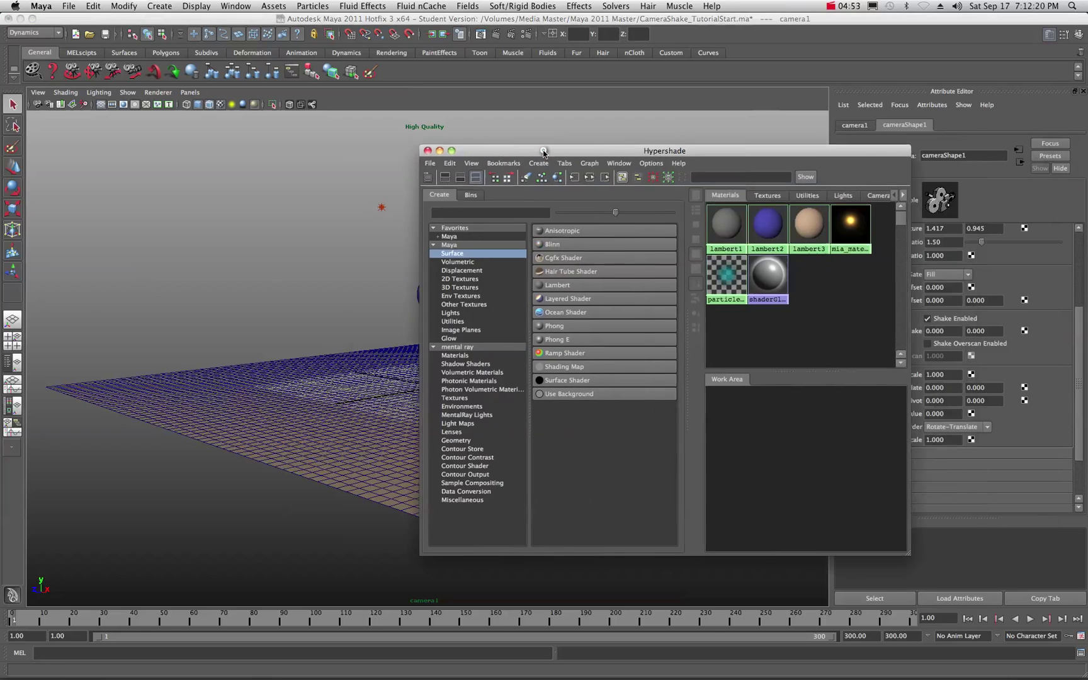
Position the Hypershade and browse its Create > 2D Textures menu.
{"action": "left_click_drag", "start_coordinate": [522, 153], "coordinate": [504, 149]}
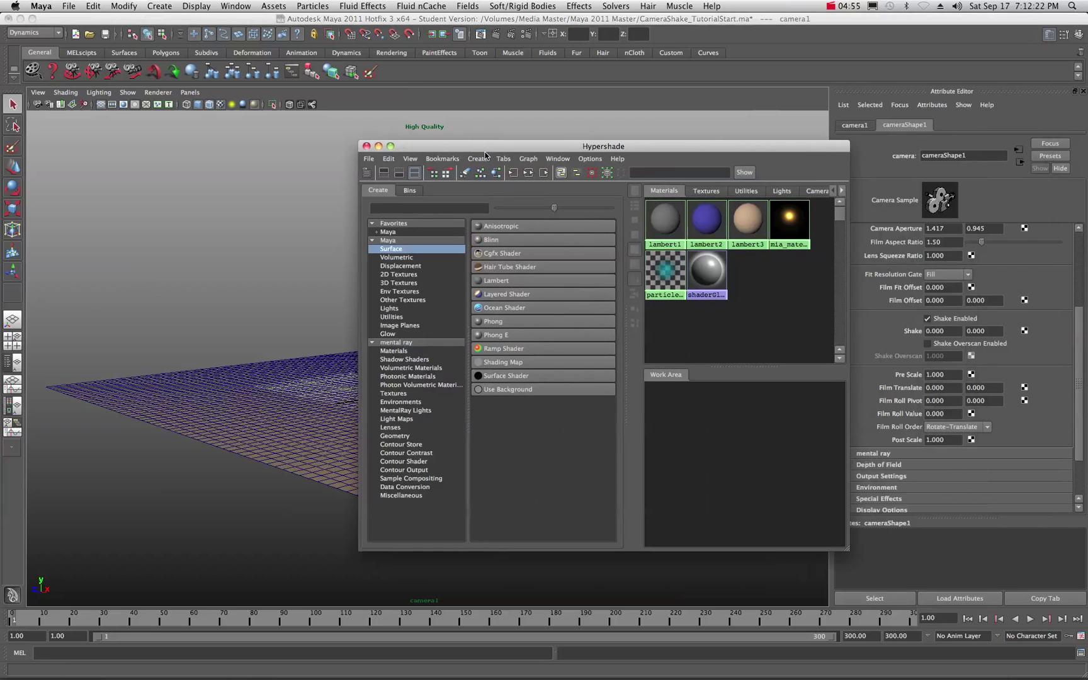
{"action": "left_click", "coordinate": [370, 159]}
{"action": "mouse_move", "coordinate": [426, 161]}
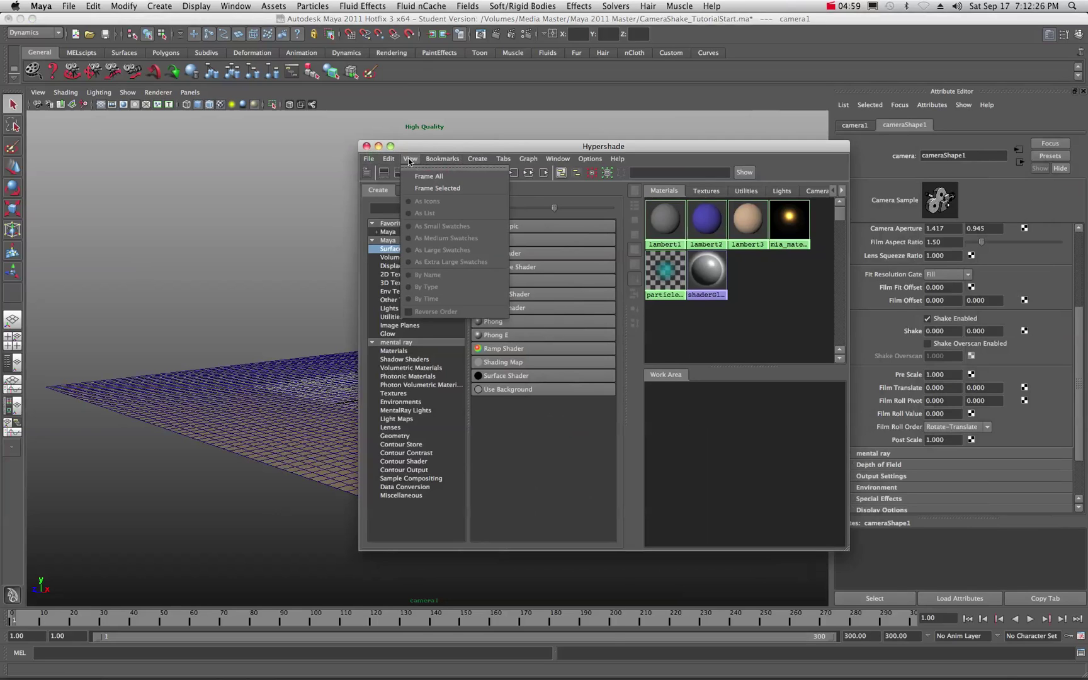
{"action": "mouse_move", "coordinate": [478, 163]}
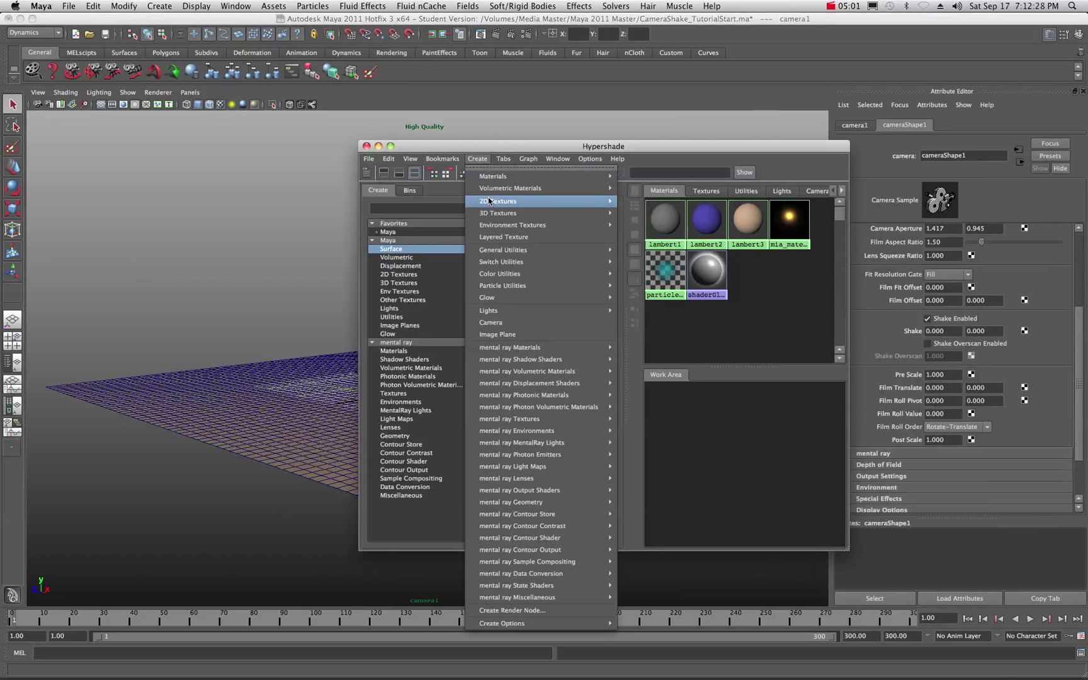
{"action": "mouse_move", "coordinate": [491, 200]}
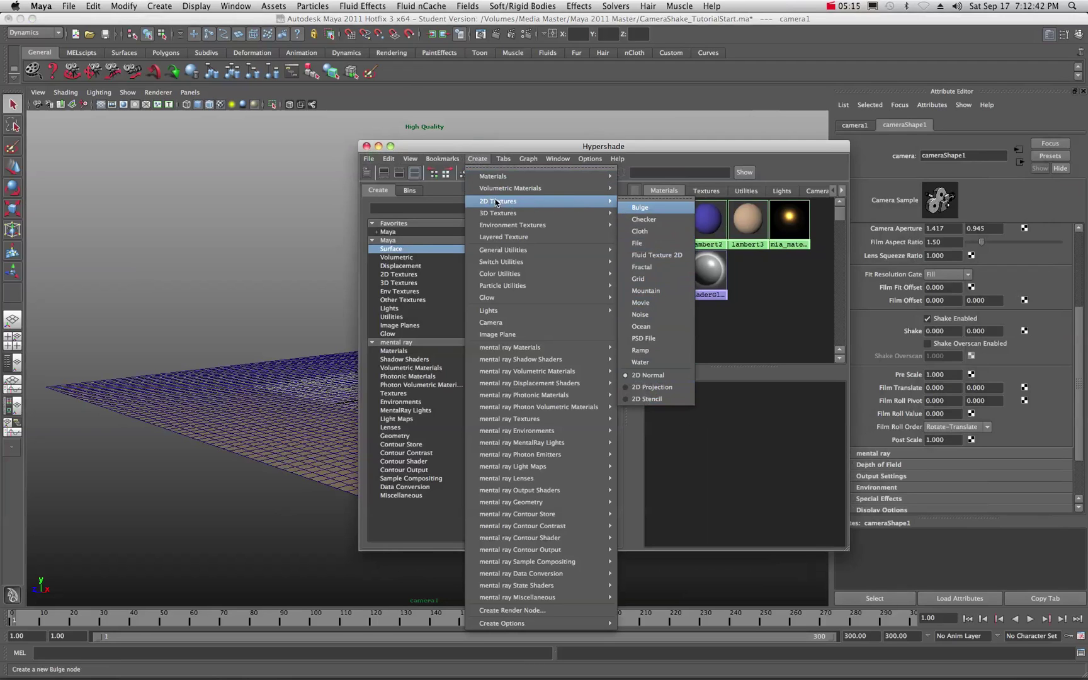
{"action": "left_click", "coordinate": [483, 159]}
Shrink the Hypershade into a narrow panel at the left and select the horizontal Shake field.
{"action": "left_click", "coordinate": [366, 147]}
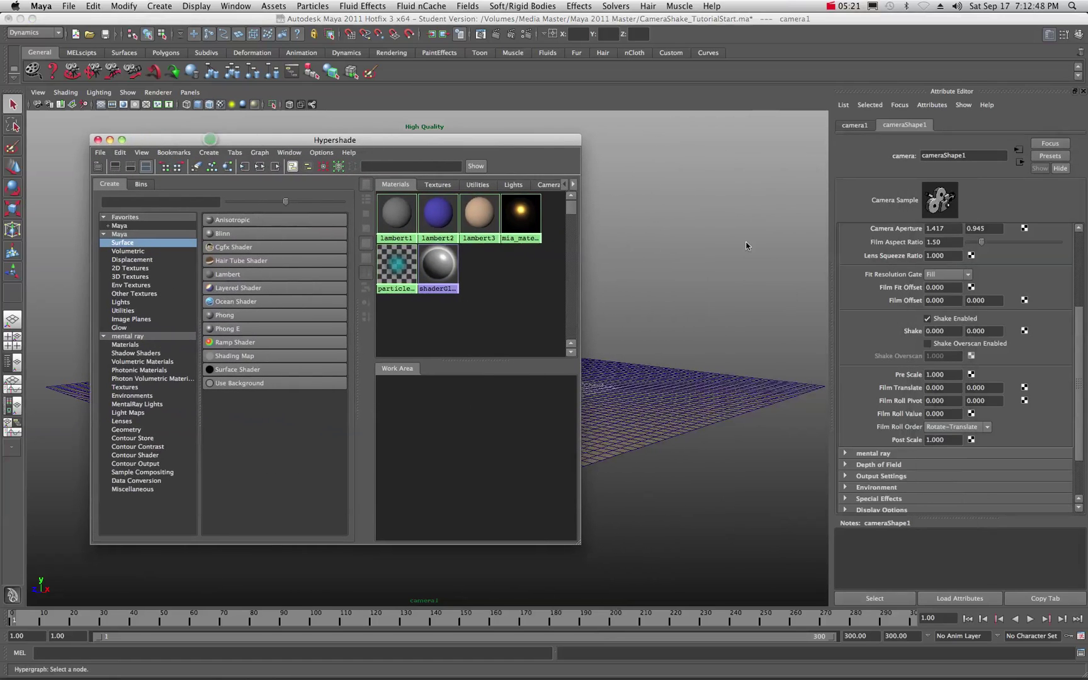
{"action": "scroll", "coordinate": [851, 293], "scroll_direction": "up", "scroll_amount": 2}
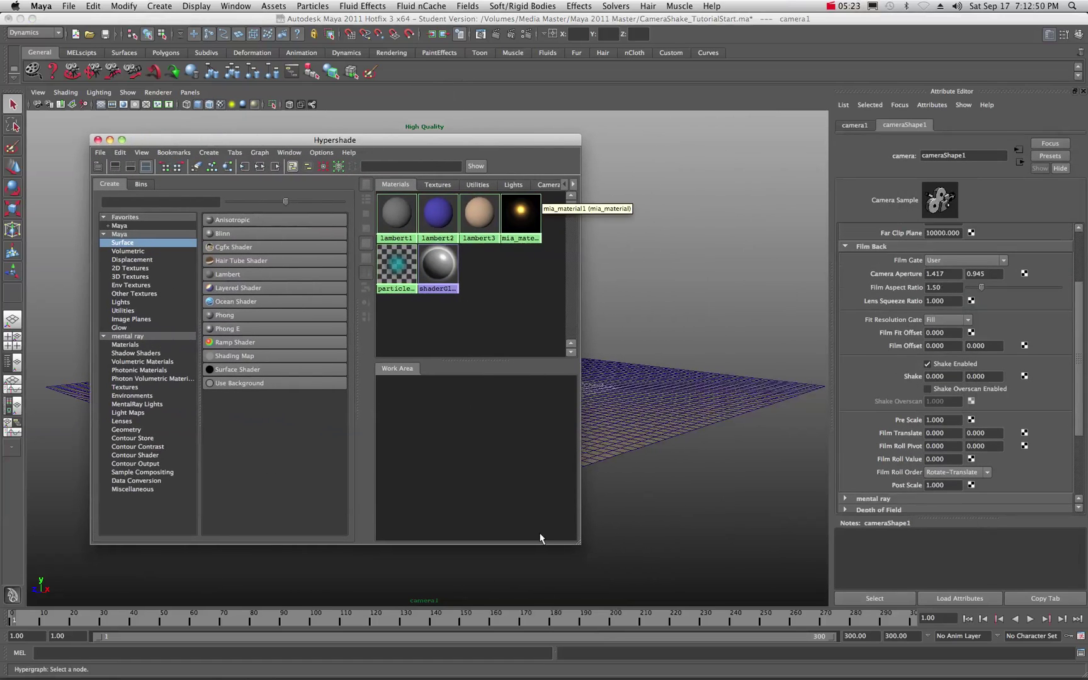
{"action": "left_click_drag", "start_coordinate": [580, 541], "coordinate": [378, 510]}
{"action": "left_click_drag", "start_coordinate": [294, 142], "coordinate": [241, 179]}
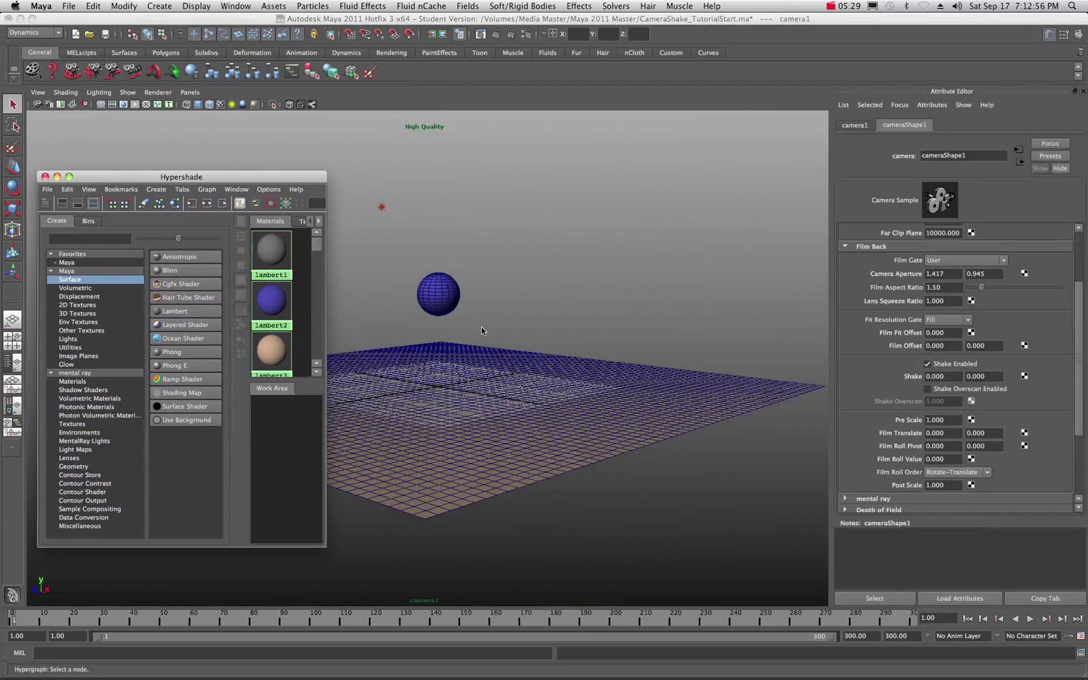
{"action": "scroll", "coordinate": [888, 340], "scroll_direction": "down", "scroll_amount": 1}
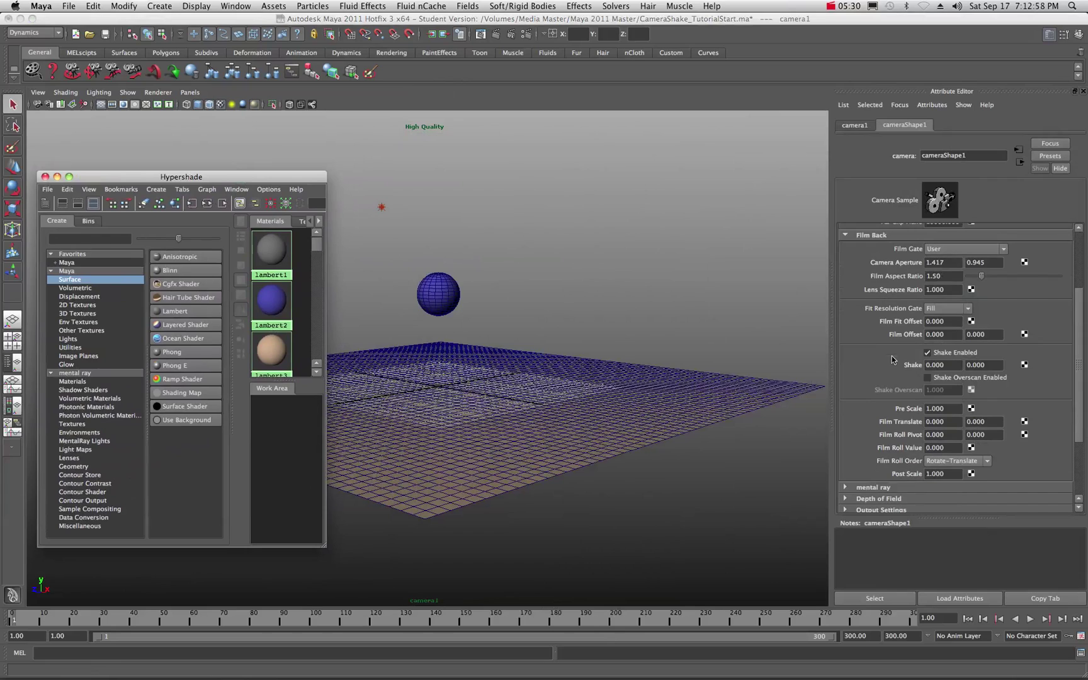
{"action": "left_click", "coordinate": [956, 367]}
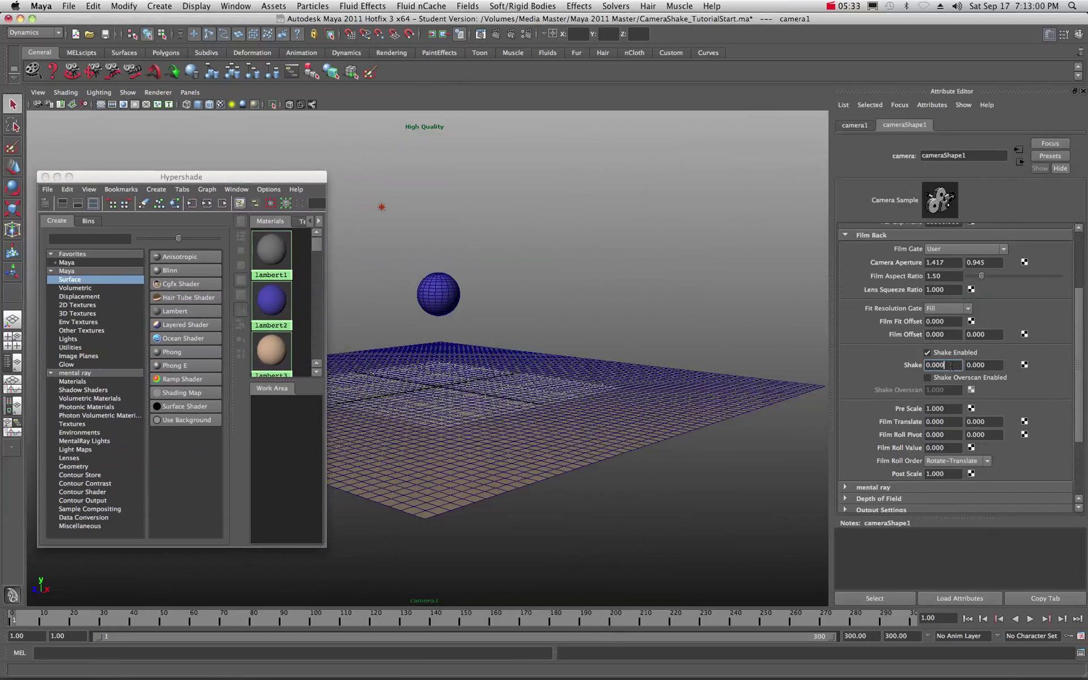
Connect a new Fractal texture to horizontal Shake, with Amplitude 0.100 and Animated on.
{"action": "right_click", "coordinate": [952, 366]}
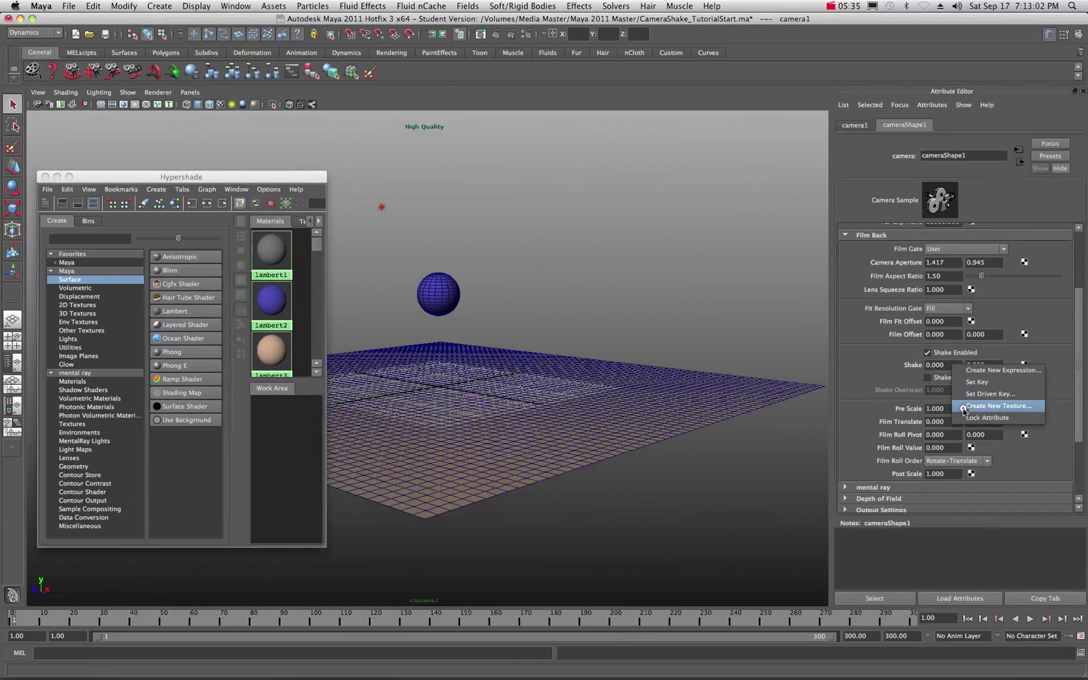
{"action": "left_click", "coordinate": [964, 408]}
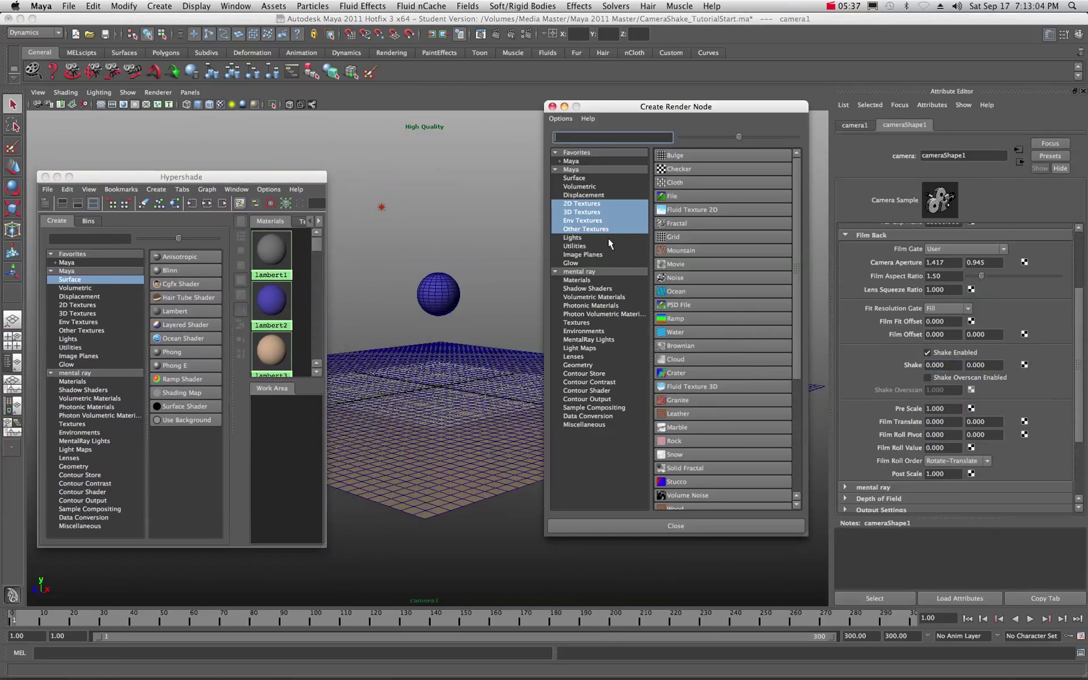
{"action": "left_click", "coordinate": [583, 204]}
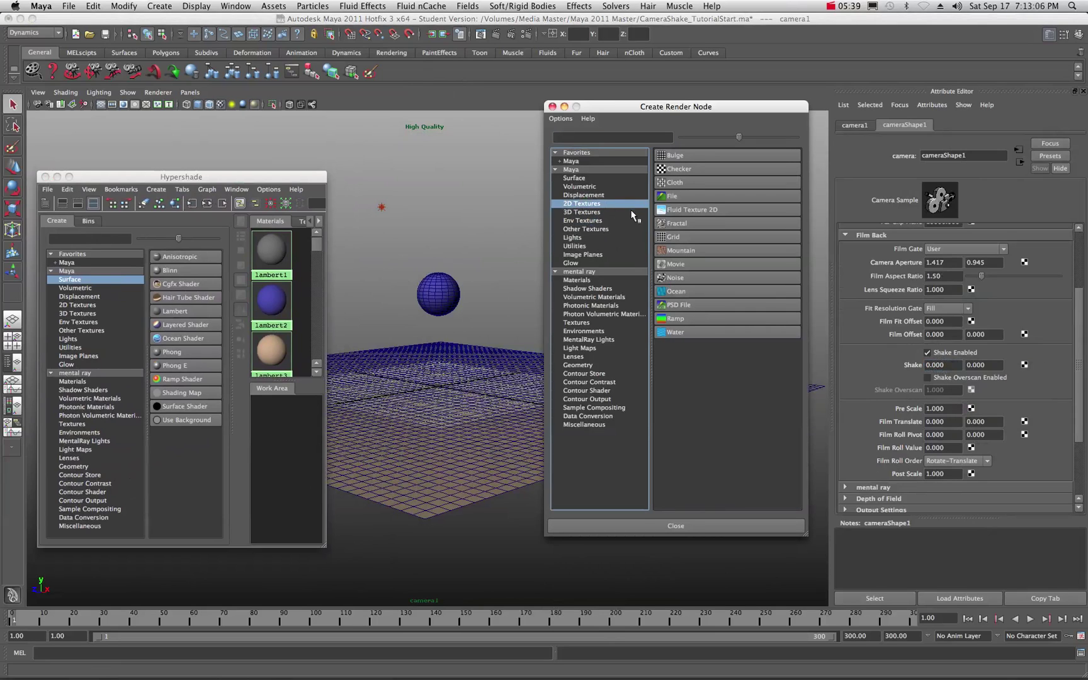
{"action": "left_click", "coordinate": [706, 225]}
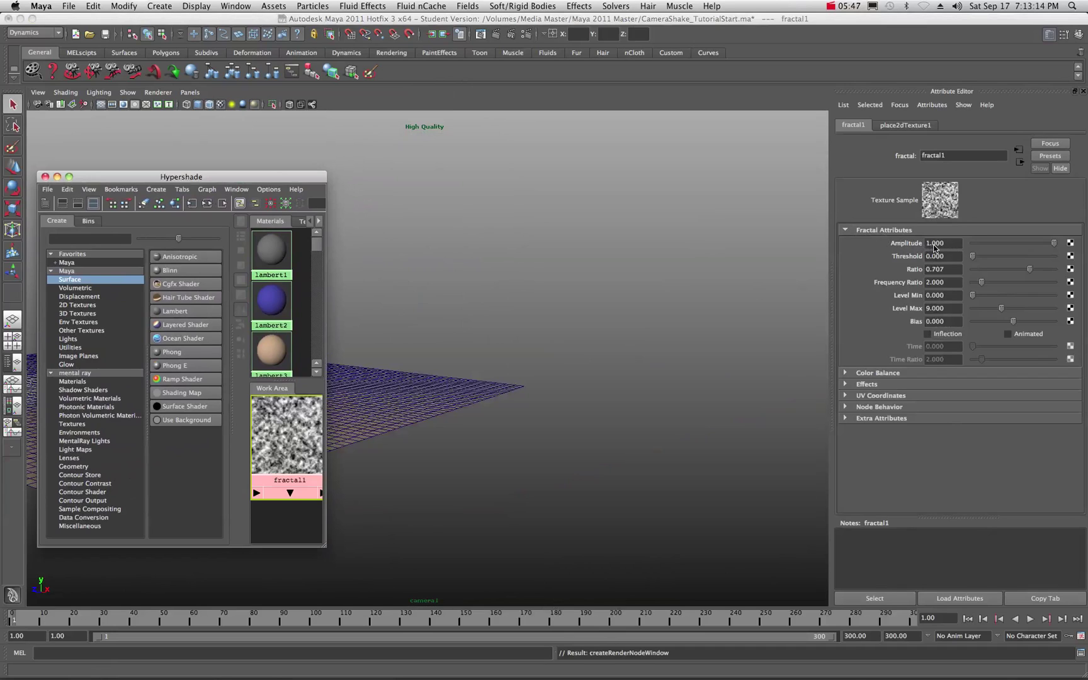
{"action": "left_click_drag", "start_coordinate": [955, 245], "coordinate": [919, 245]}
{"action": "type", "text": ".100"}
{"action": "key", "text": "Tab"}
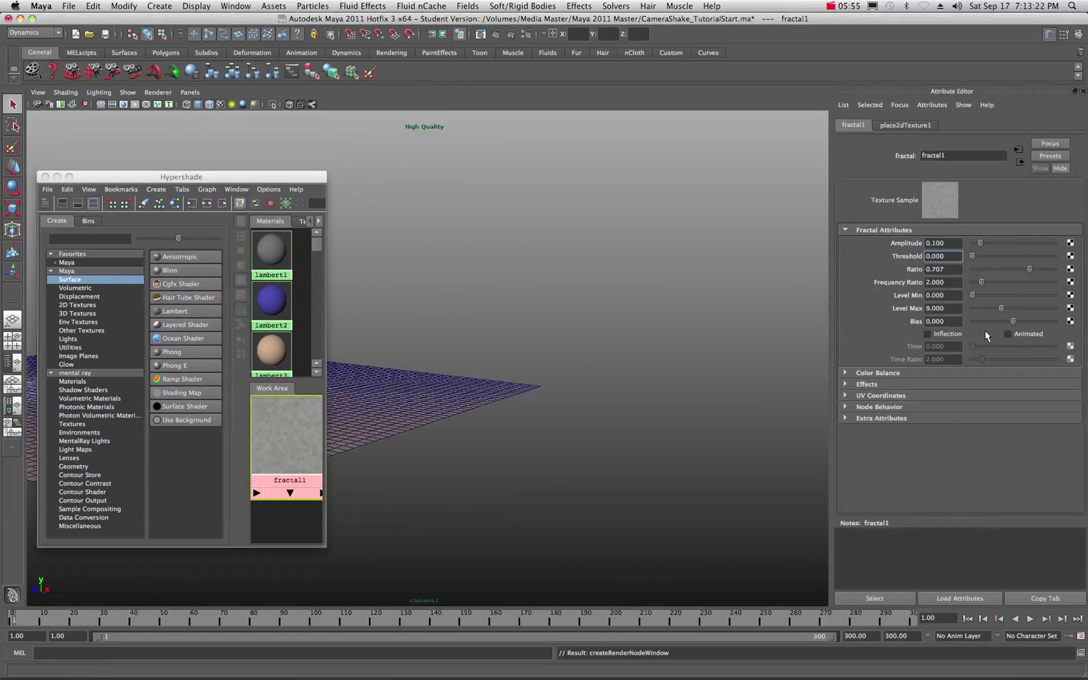
{"action": "left_click", "coordinate": [1008, 334]}
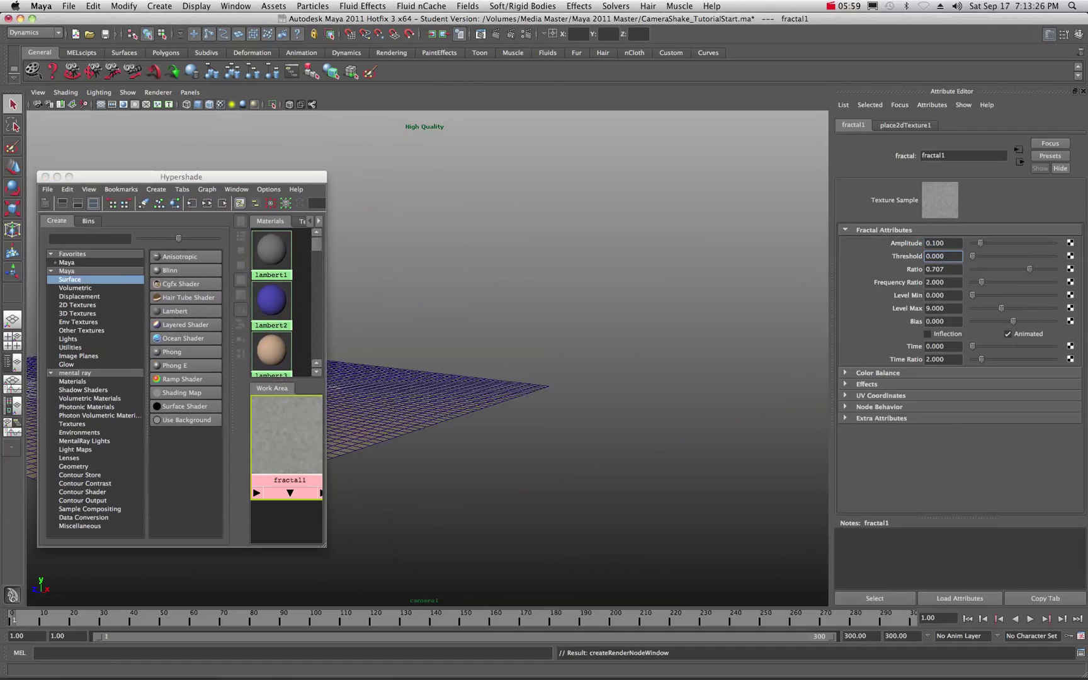
Reload camera1 from the Outliner and connect a second Fractal texture to vertical Shake.
{"action": "left_click_drag", "start_coordinate": [577, 138], "coordinate": [536, 160]}
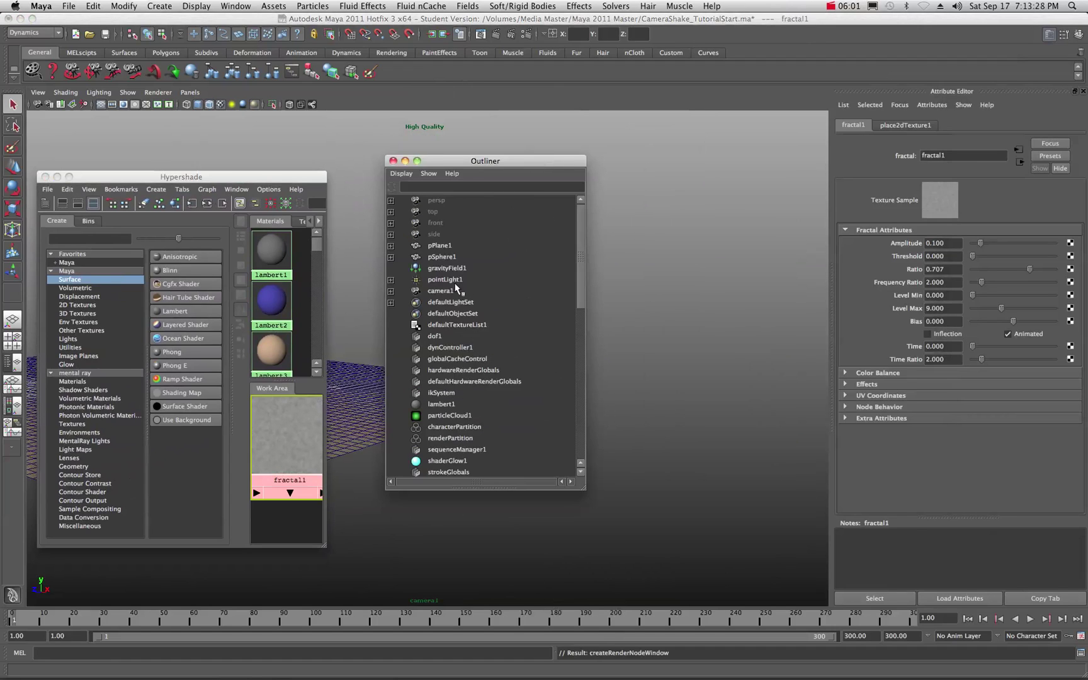
{"action": "left_click", "coordinate": [434, 291]}
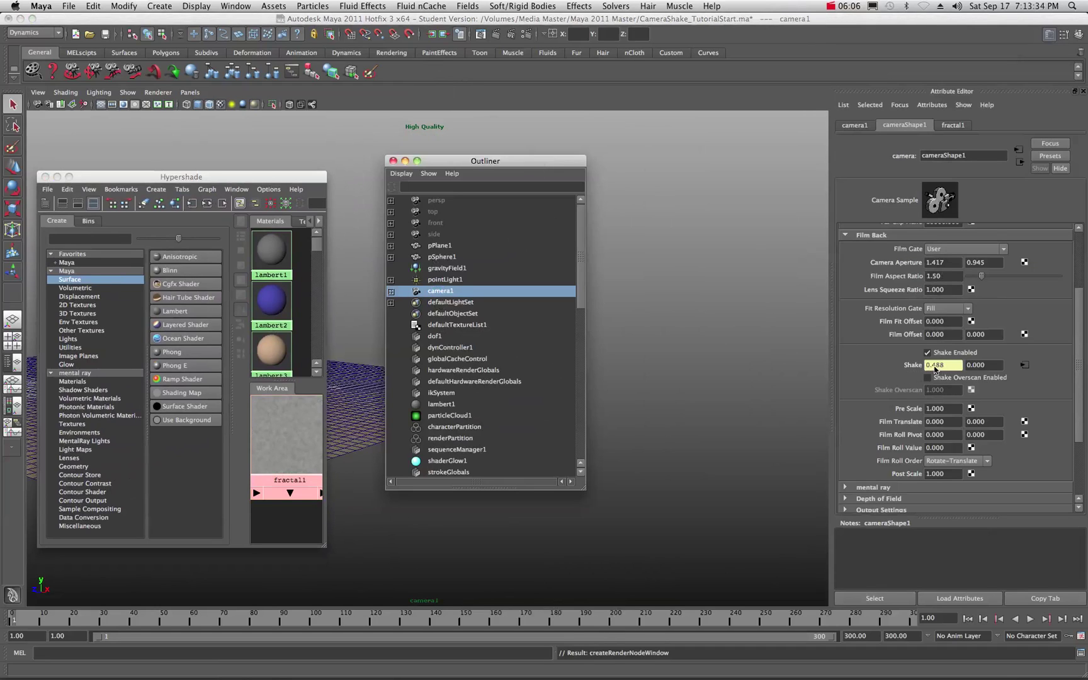
{"action": "left_click", "coordinate": [996, 365]}
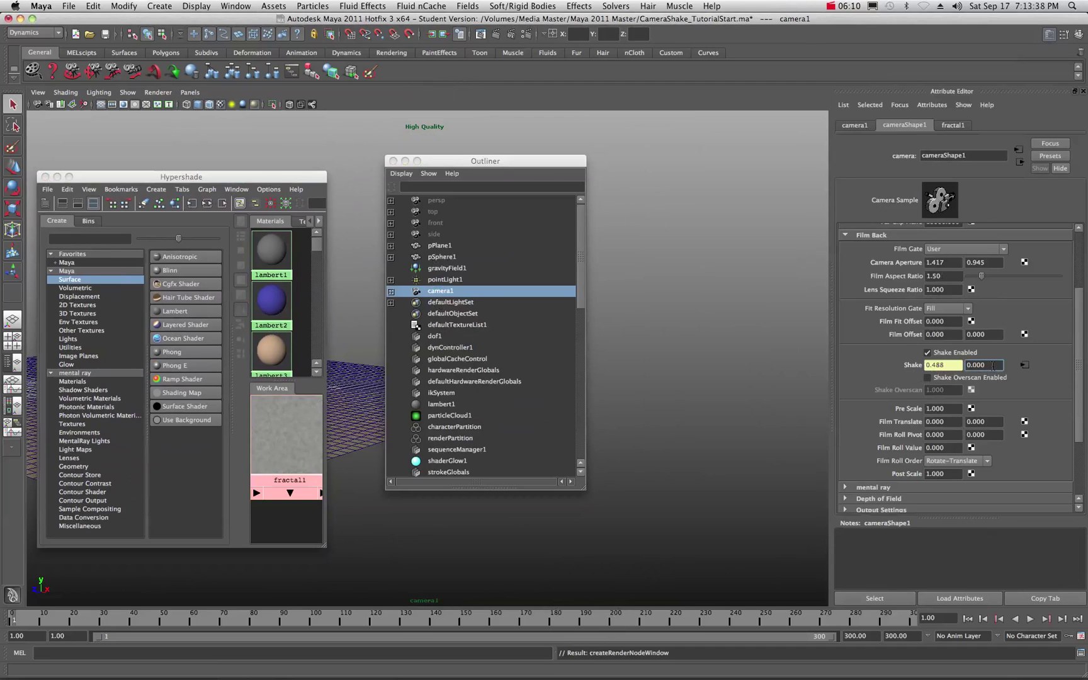
{"action": "right_click", "coordinate": [993, 365]}
{"action": "left_click", "coordinate": [1004, 406]}
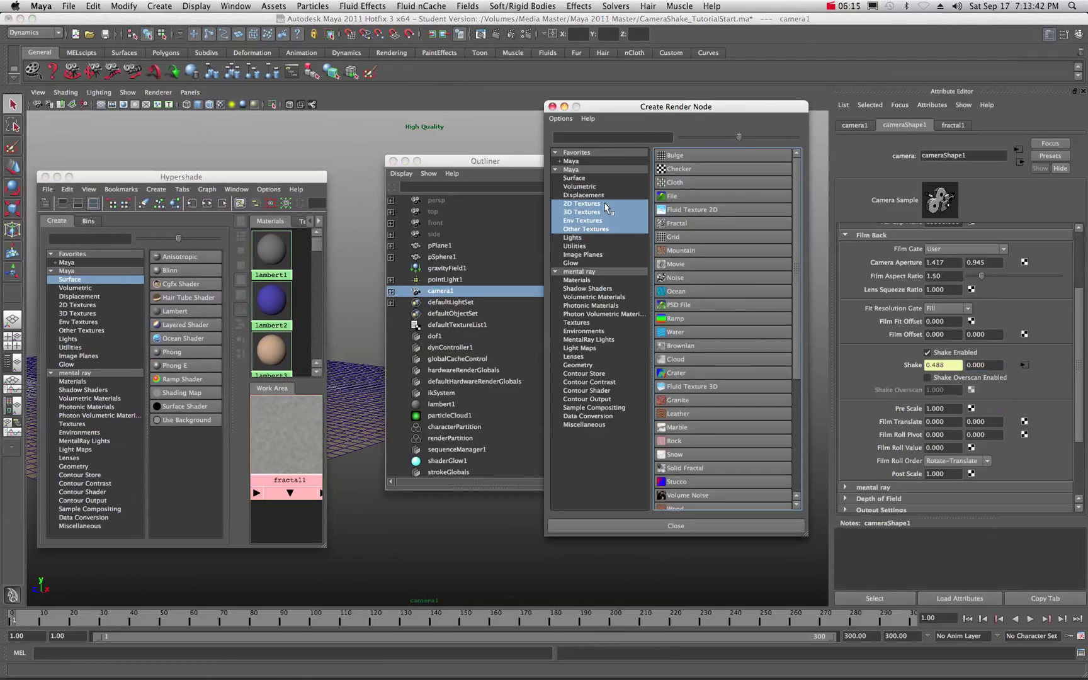
{"action": "left_click", "coordinate": [604, 202]}
{"action": "left_click", "coordinate": [702, 224]}
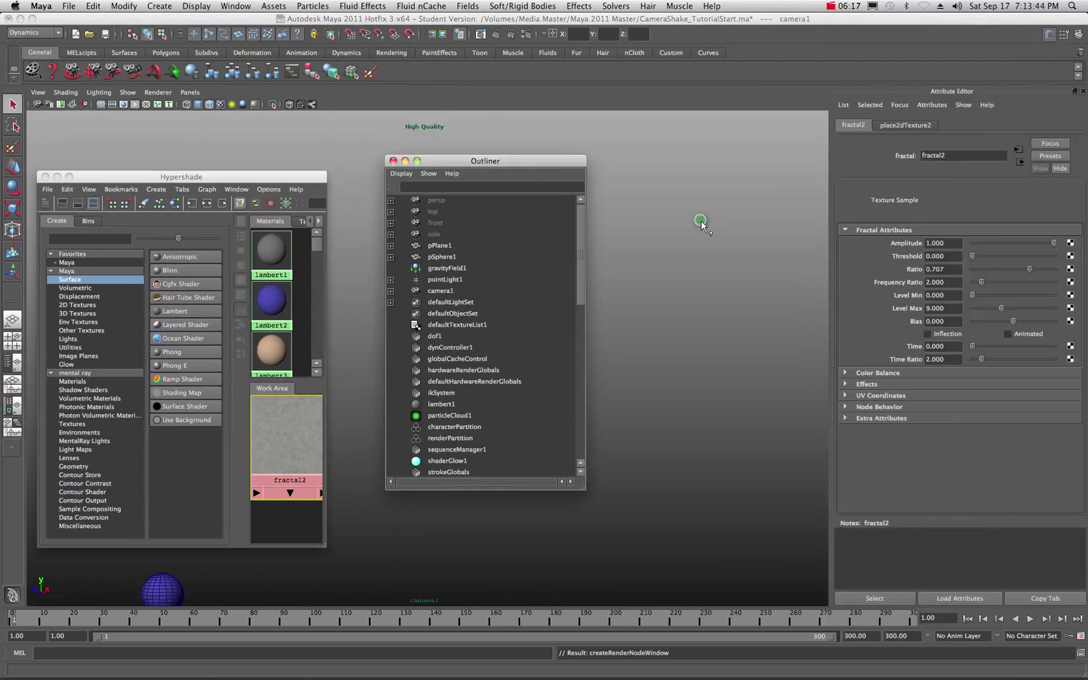
Set fractal2's Amplitude to 0.1, turn on Animated, and close the Outliner.
{"action": "double_click", "coordinate": [938, 243]}
{"action": "key", "text": "BackSpace"}
{"action": "type", "text": ".1"}
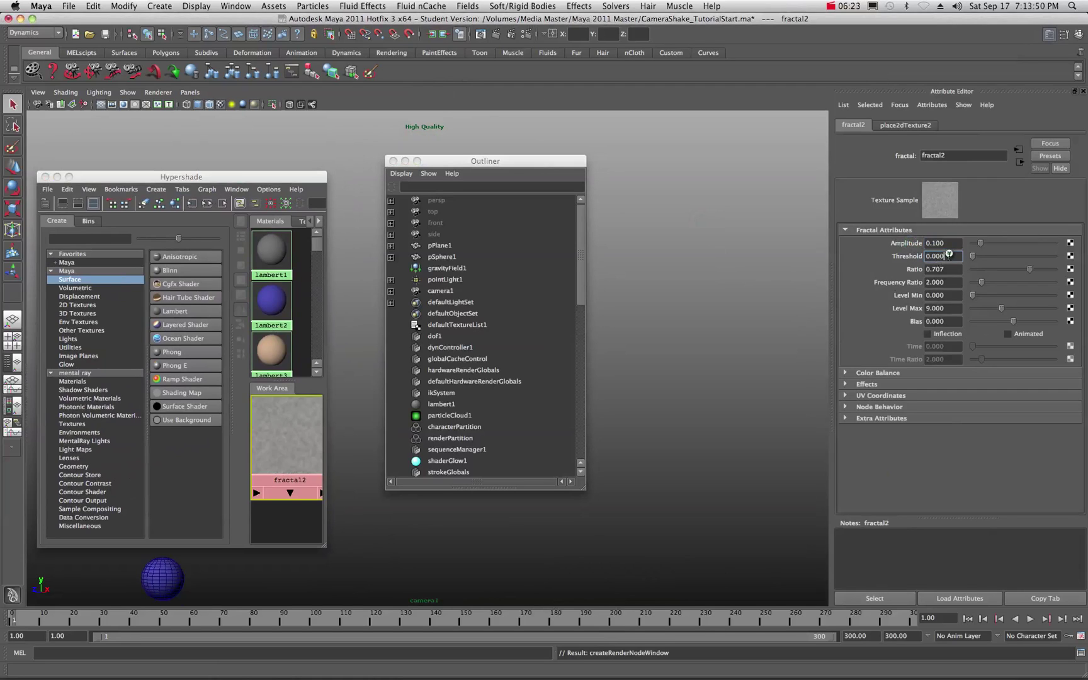
{"action": "key", "text": "Tab"}
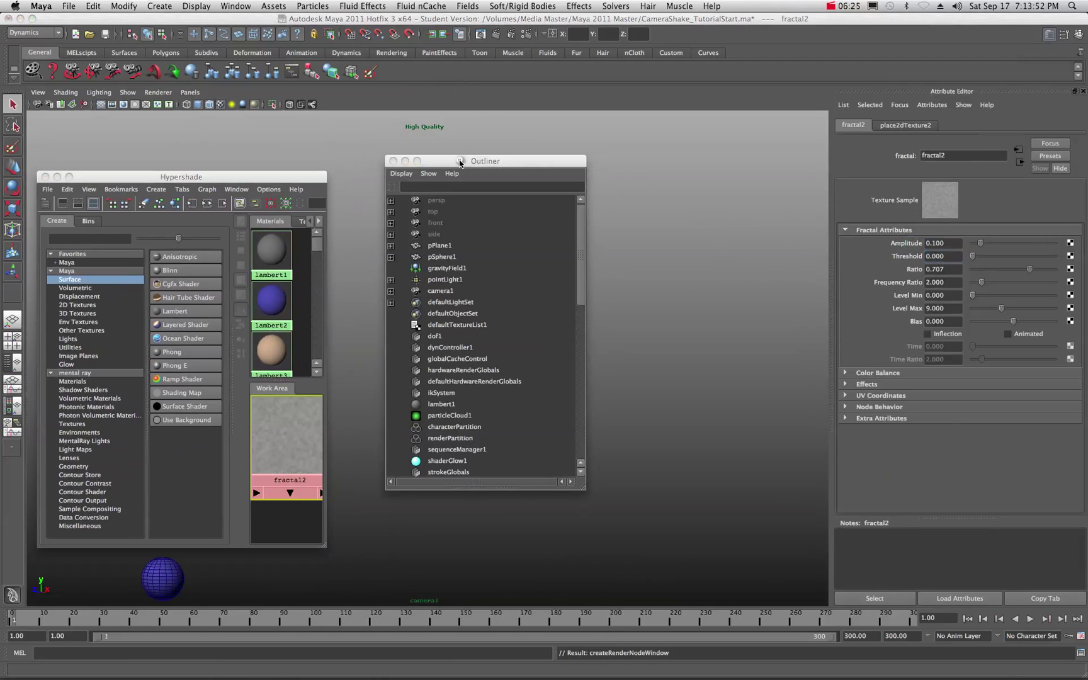
{"action": "left_click_drag", "start_coordinate": [459, 161], "coordinate": [704, 168]}
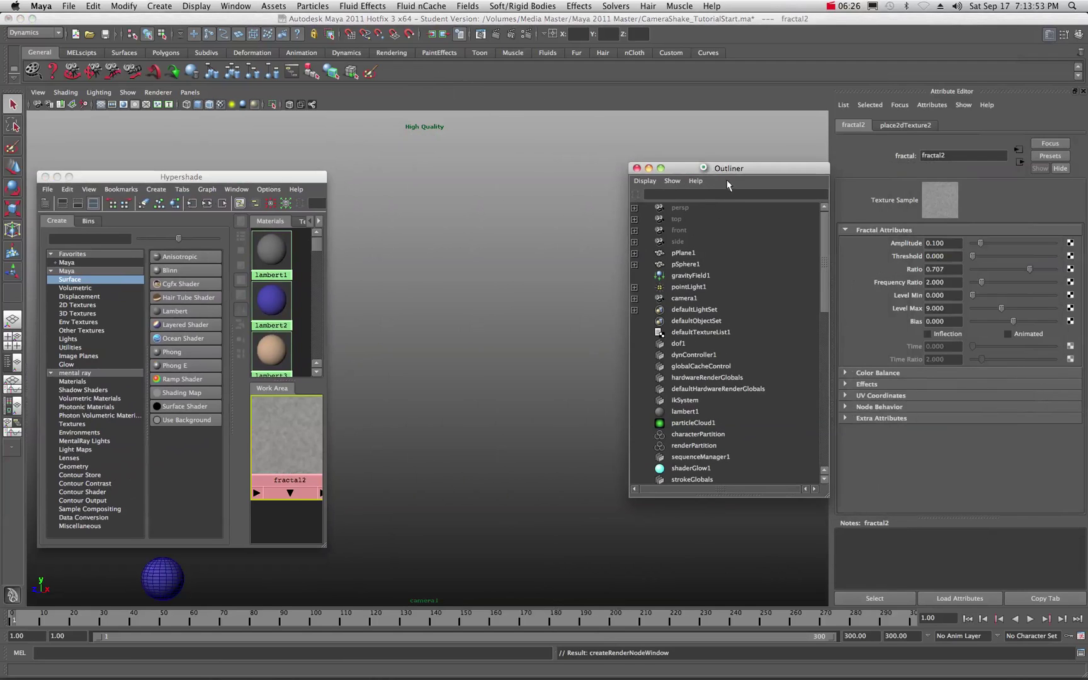
{"action": "left_click", "coordinate": [1010, 335]}
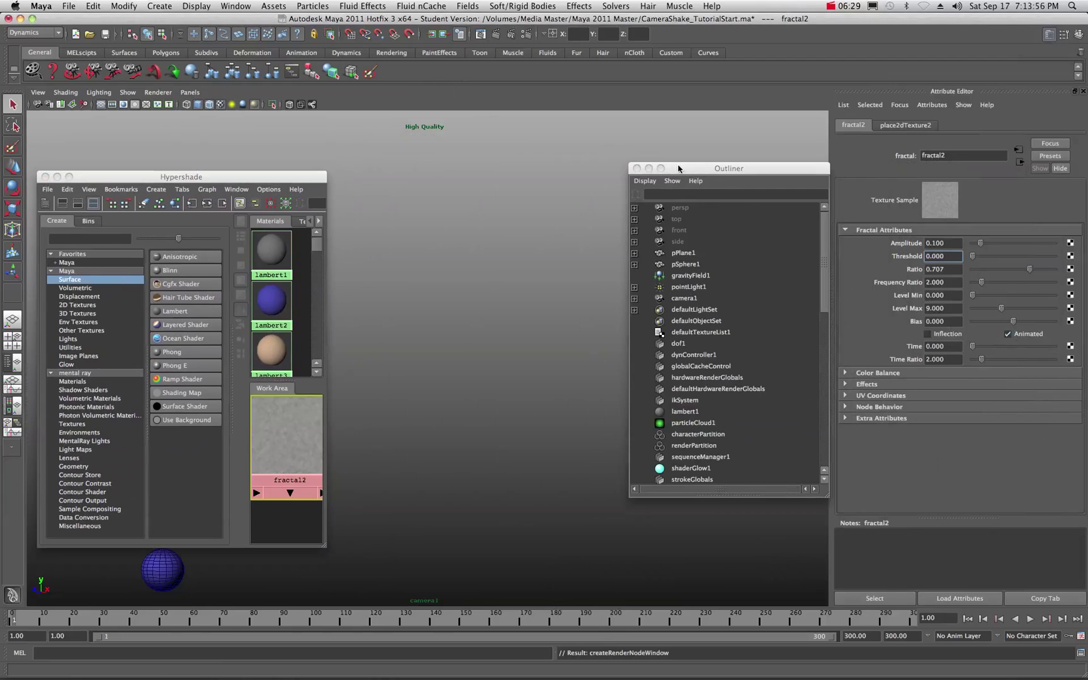
{"action": "left_click", "coordinate": [637, 168]}
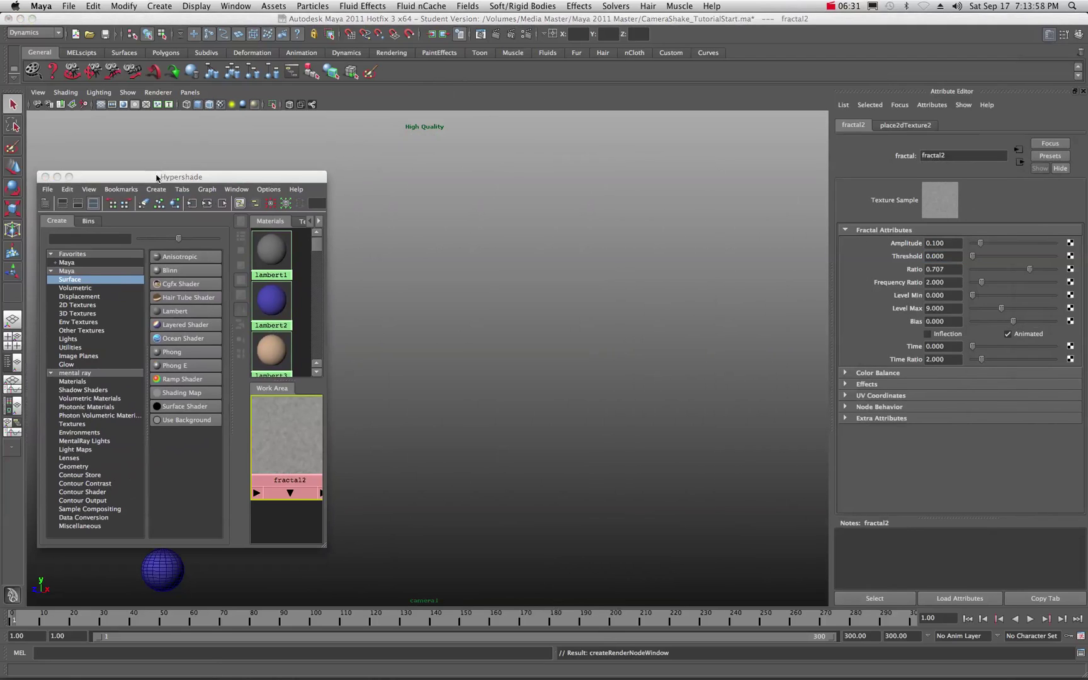
Enlarge and re-centre the Hypershade window, then zoom out its work area to see more nodes.
{"action": "left_click_drag", "start_coordinate": [156, 178], "coordinate": [586, 151]}
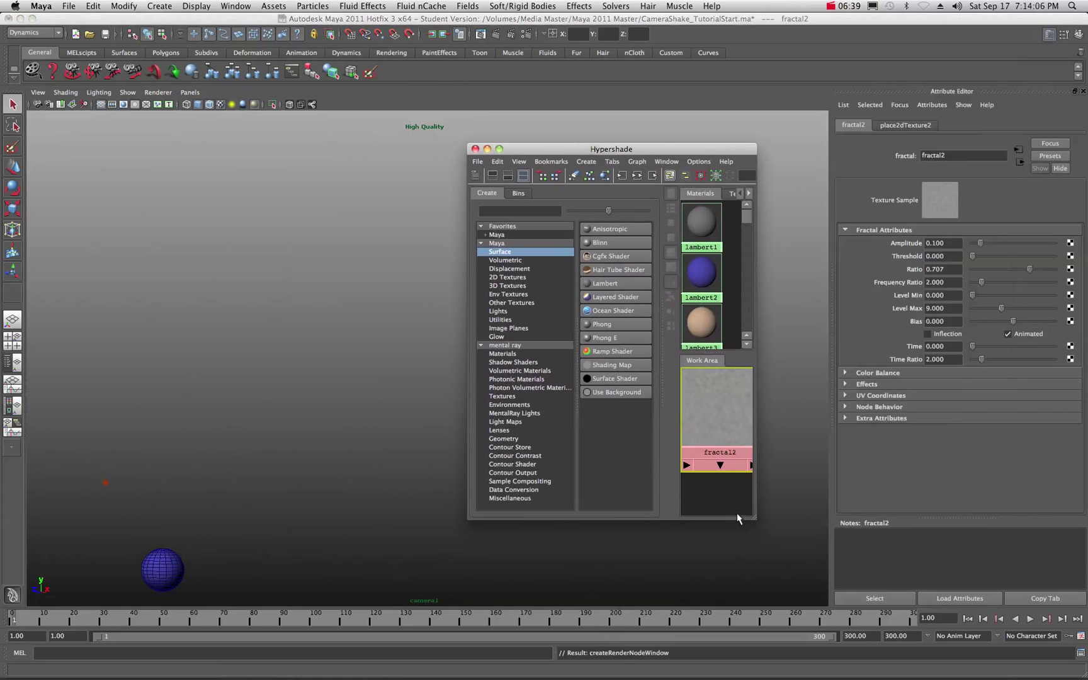
{"action": "left_click_drag", "start_coordinate": [750, 519], "coordinate": [882, 553]}
{"action": "left_click_drag", "start_coordinate": [766, 150], "coordinate": [506, 129]}
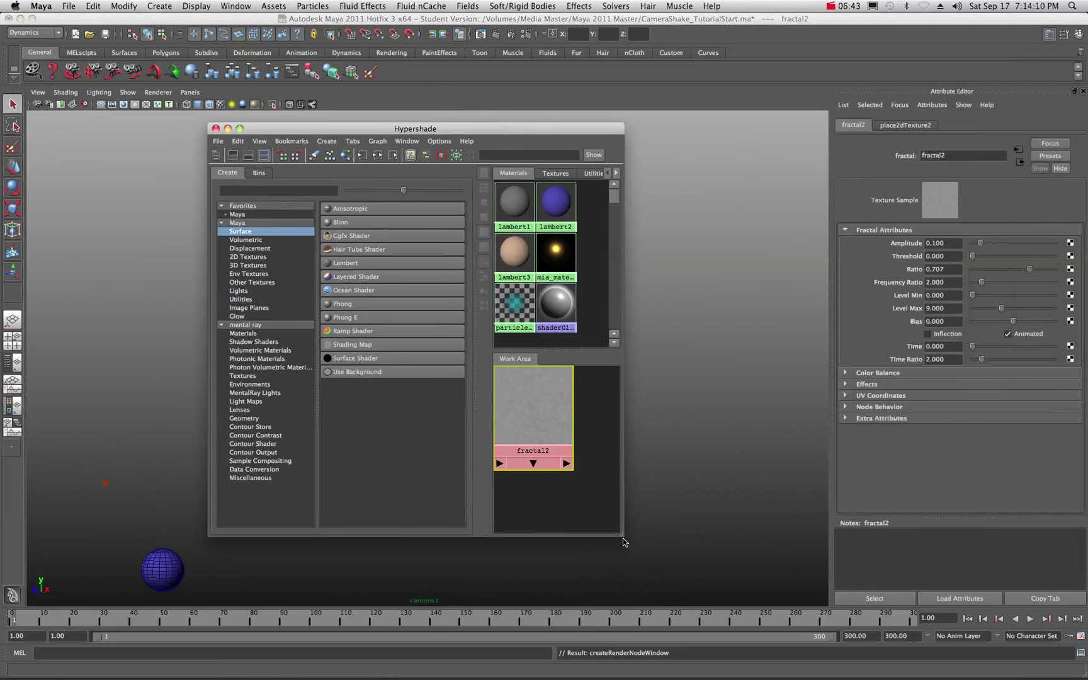
{"action": "left_click_drag", "start_coordinate": [623, 539], "coordinate": [737, 543]}
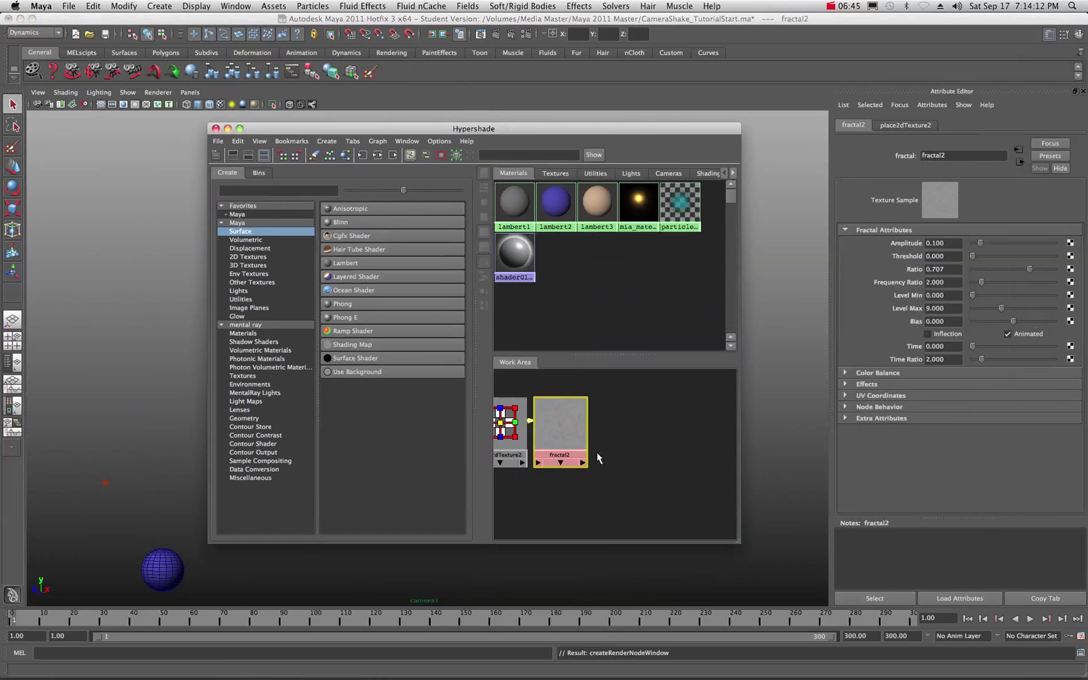
{"action": "scroll", "coordinate": [573, 441], "scroll_direction": "down", "scroll_amount": 5}
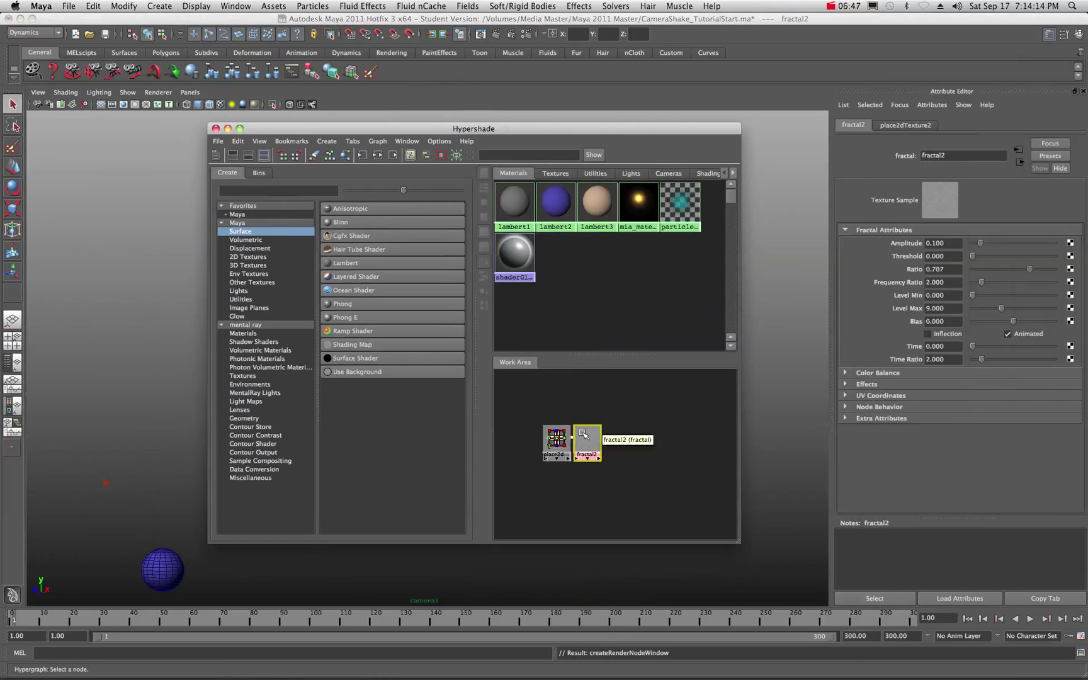
Drag fractal1 and fractal2 apart into two rows beside their own place2dTexture nodes, then select fractal2.
{"action": "left_click_drag", "start_coordinate": [583, 435], "coordinate": [667, 419]}
{"action": "left_click_drag", "start_coordinate": [586, 435], "coordinate": [638, 458]}
{"action": "left_click_drag", "start_coordinate": [557, 440], "coordinate": [518, 460]}
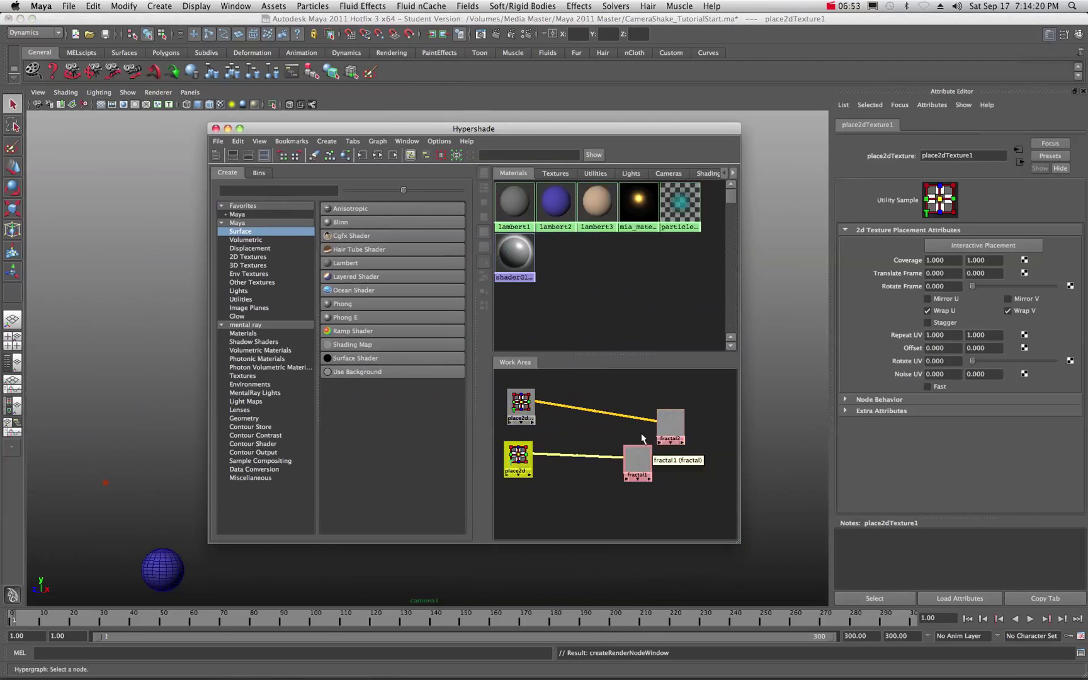
{"action": "left_click_drag", "start_coordinate": [668, 425], "coordinate": [604, 405]}
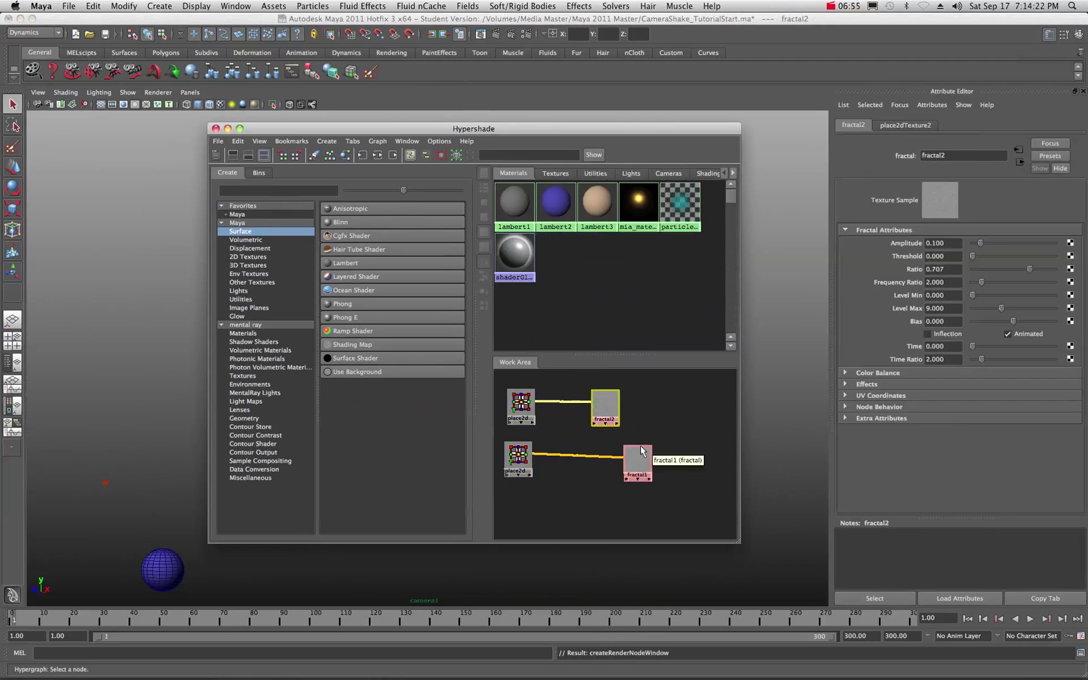
{"action": "left_click_drag", "start_coordinate": [644, 454], "coordinate": [616, 450]}
{"action": "left_click_drag", "start_coordinate": [608, 407], "coordinate": [614, 406]}
{"action": "left_click", "coordinate": [609, 462]}
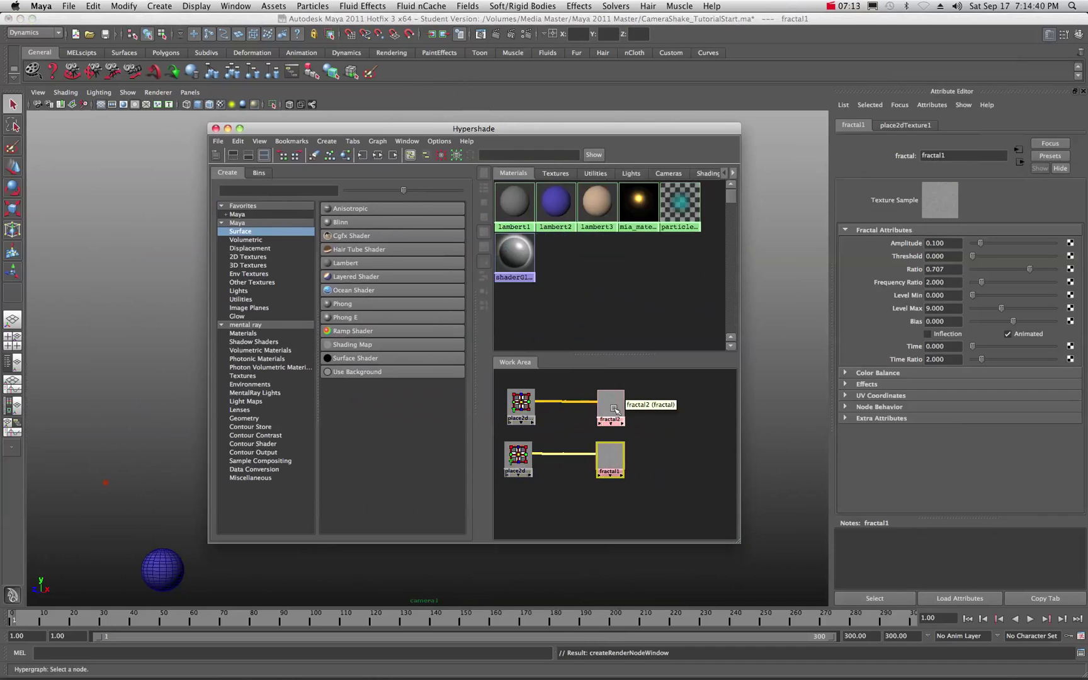
{"action": "left_click", "coordinate": [614, 409]}
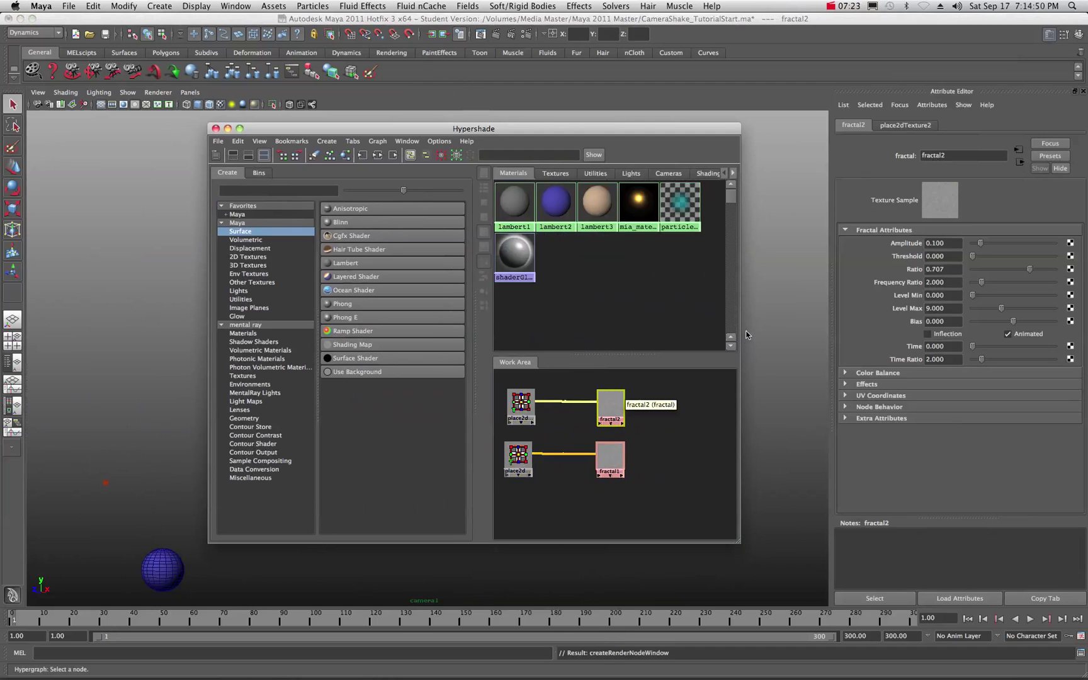
On fractal2's place2dTexture2 tab, change Rotate UV to 45.
{"action": "left_click", "coordinate": [899, 125]}
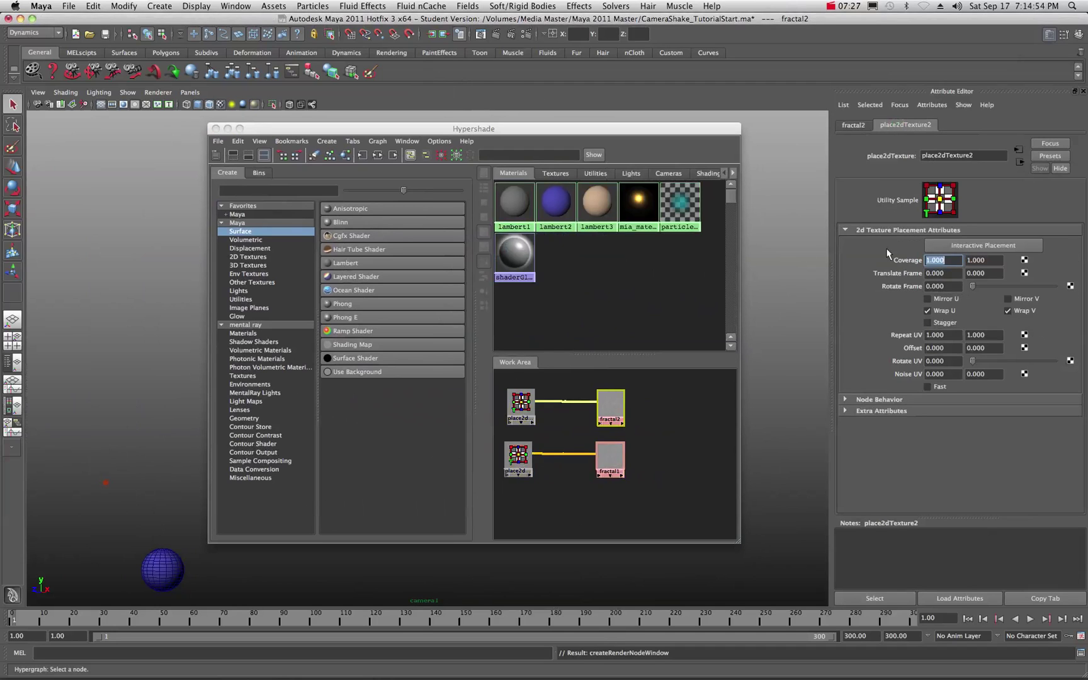
{"action": "left_click", "coordinate": [951, 361]}
{"action": "left_click_drag", "start_coordinate": [952, 360], "coordinate": [916, 363]}
{"action": "type", "text": "45"}
{"action": "key", "text": "Return"}
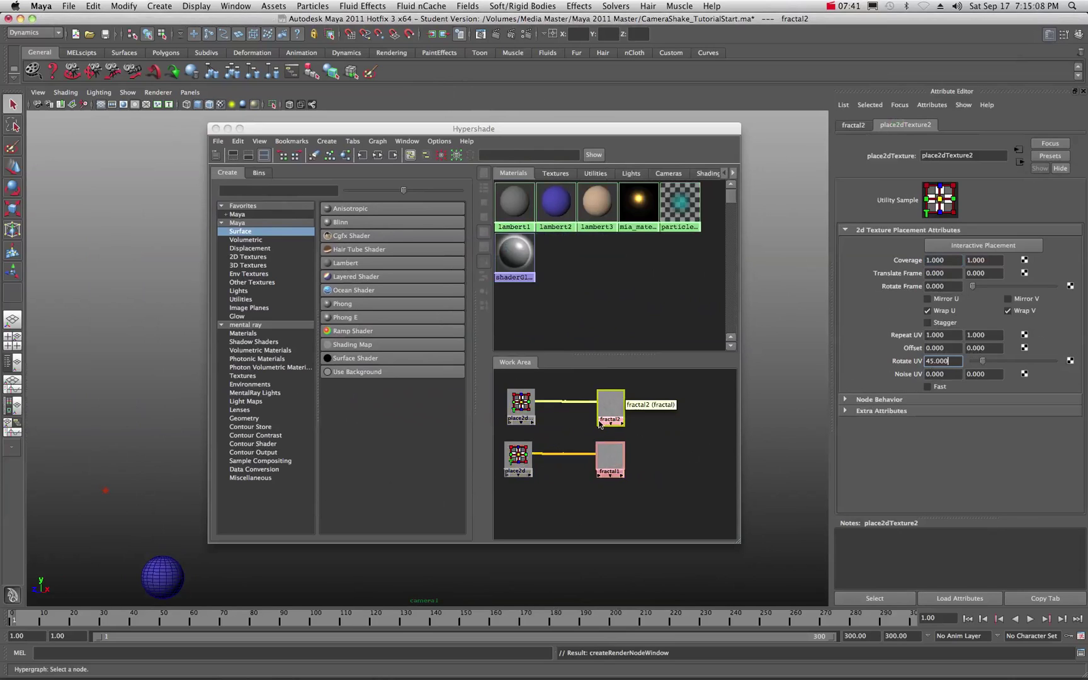
Rearrange the windows, select fractal1 in the Hypershade and show its fractal attributes.
{"action": "left_click_drag", "start_coordinate": [334, 130], "coordinate": [1087, 146]}
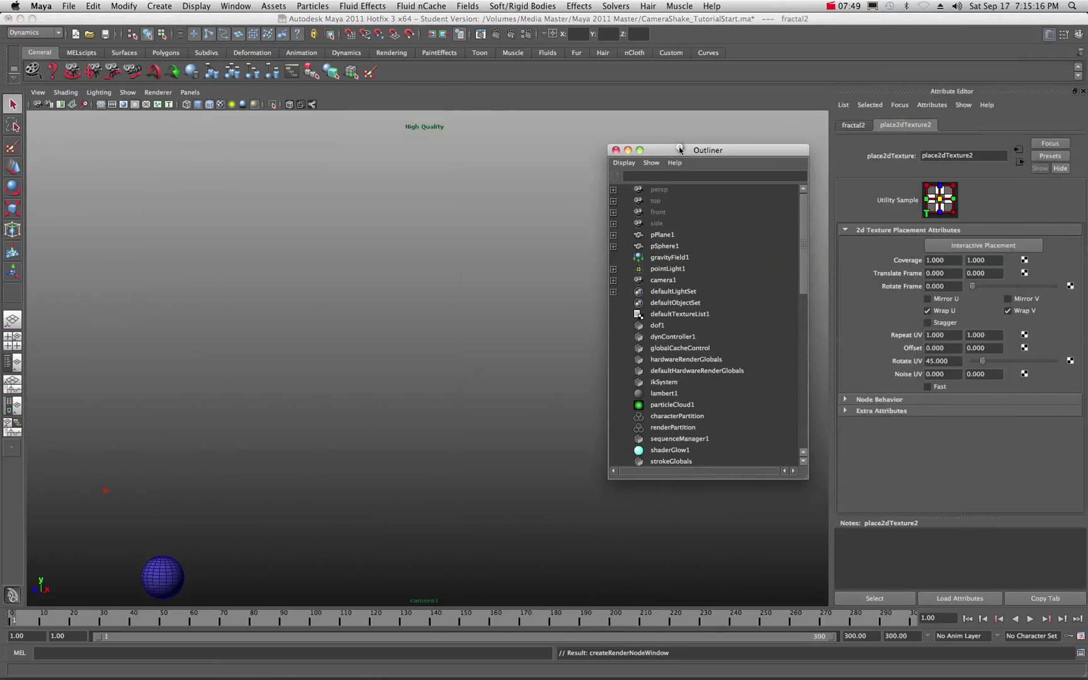
{"action": "left_click_drag", "start_coordinate": [664, 145], "coordinate": [657, 143]}
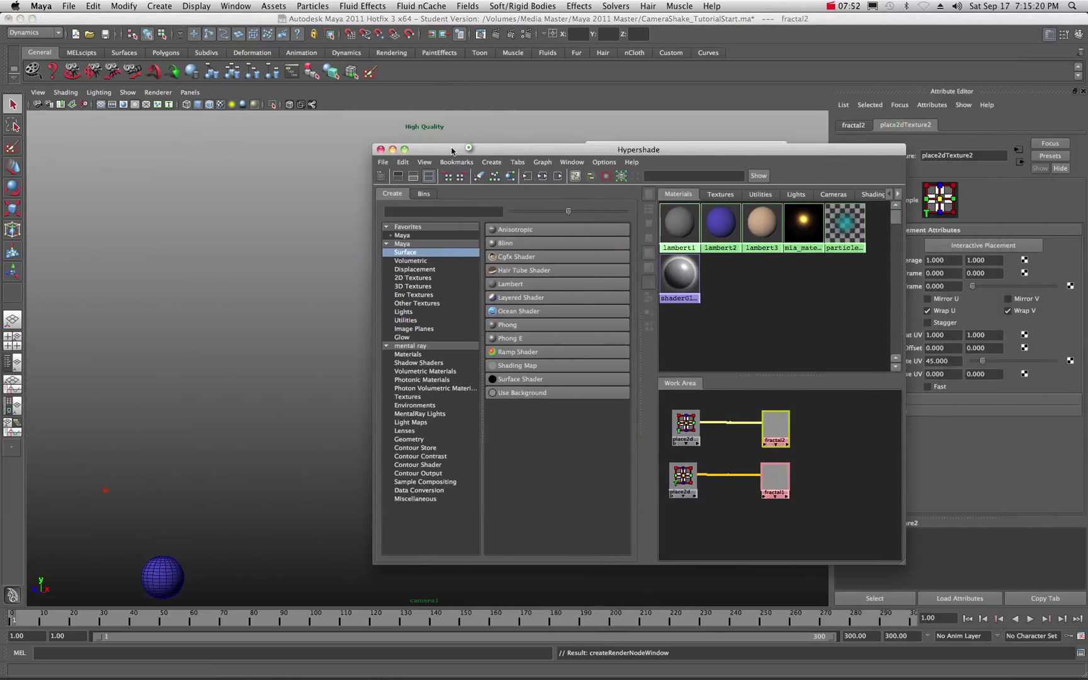
{"action": "left_click_drag", "start_coordinate": [451, 151], "coordinate": [363, 132]}
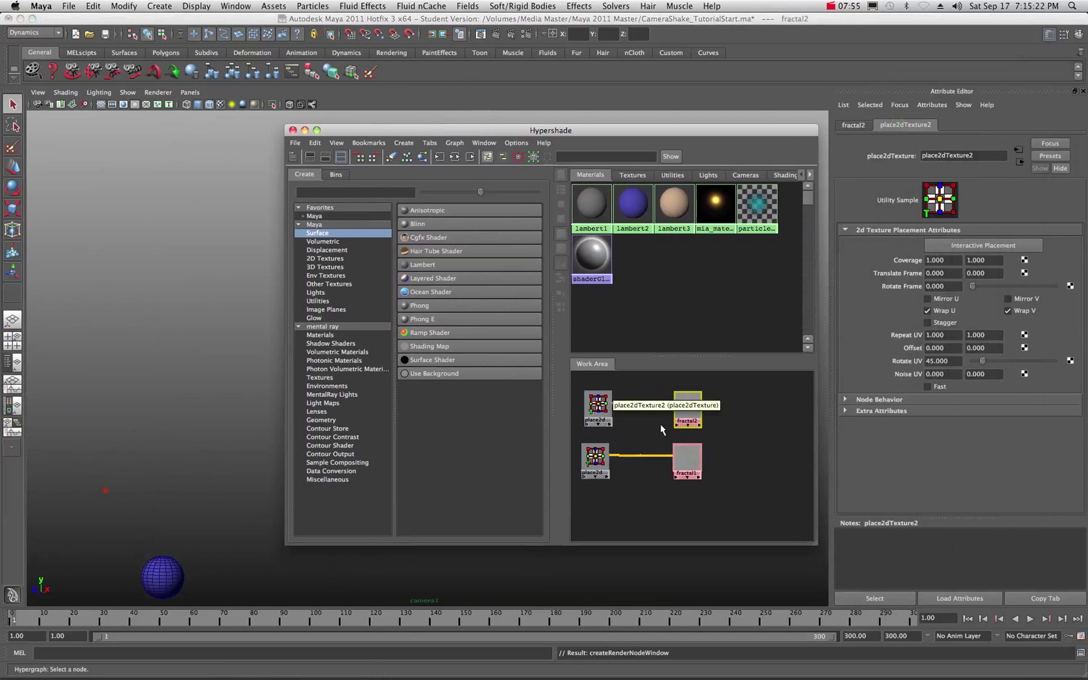
{"action": "middle_click_drag", "start_coordinate": [595, 457], "coordinate": [687, 460]}
{"action": "left_click", "coordinate": [693, 462]}
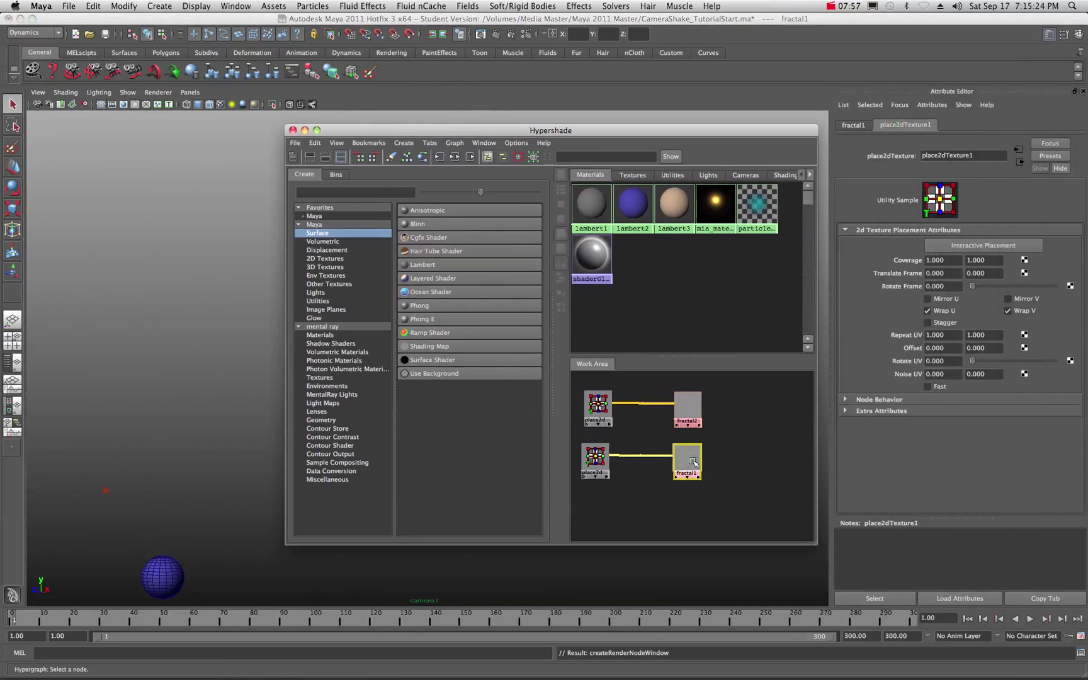
{"action": "left_click", "coordinate": [855, 125]}
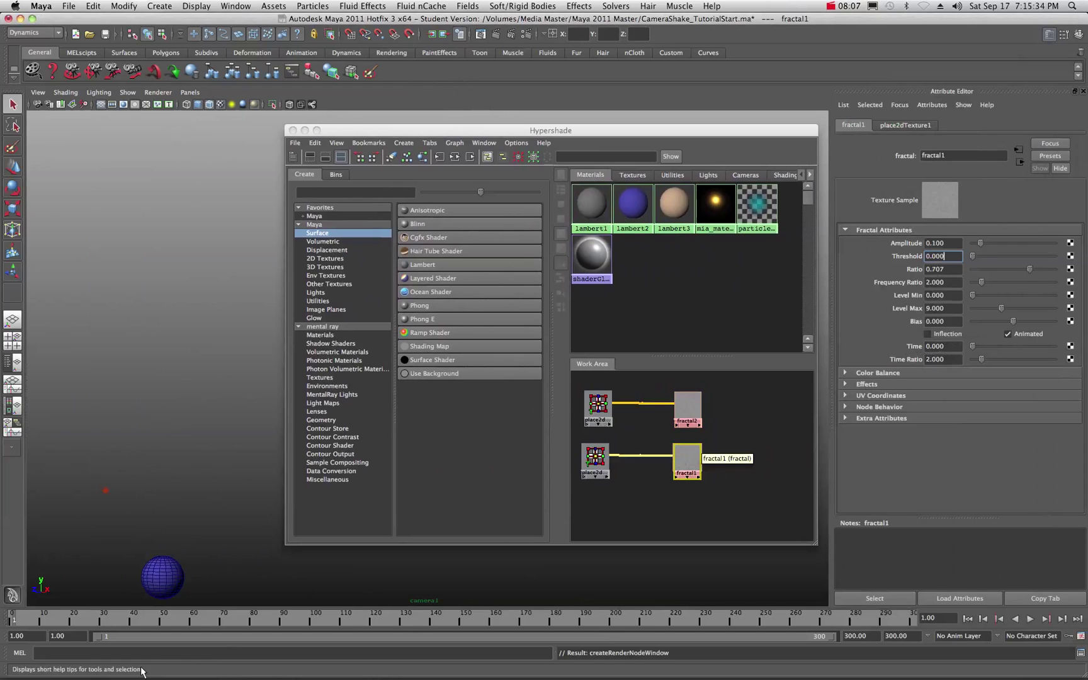
Set a key on fractal1's Time attribute at 0 on frame 1.
{"action": "key", "text": "alt+v"}
{"action": "key", "text": "alt+v"}
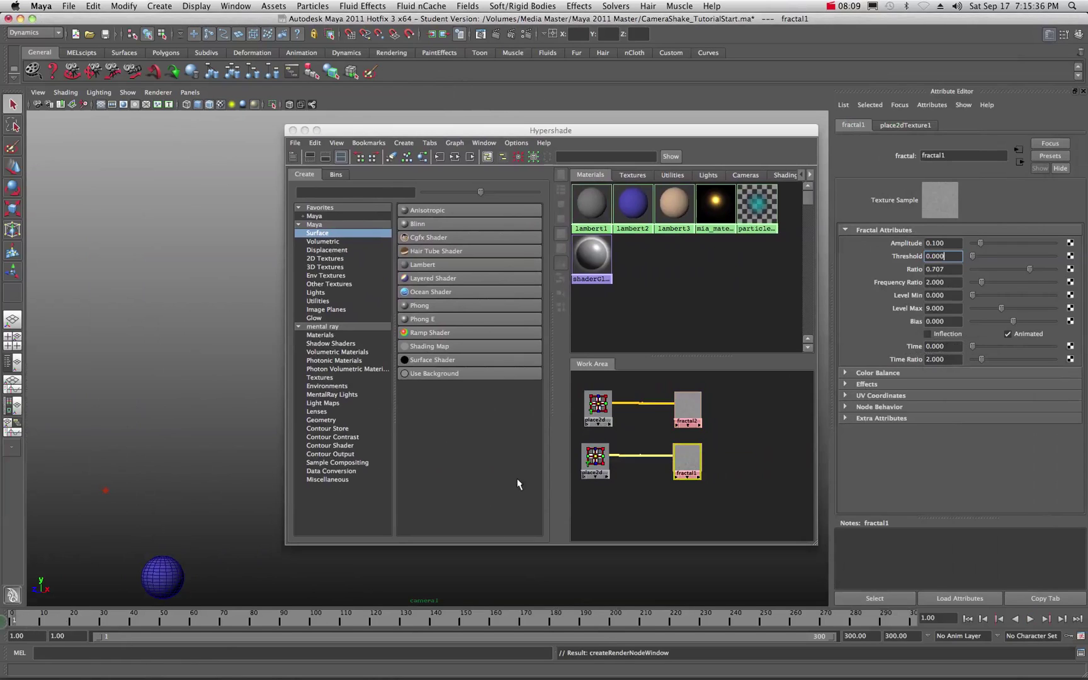
{"action": "right_click", "coordinate": [911, 346]}
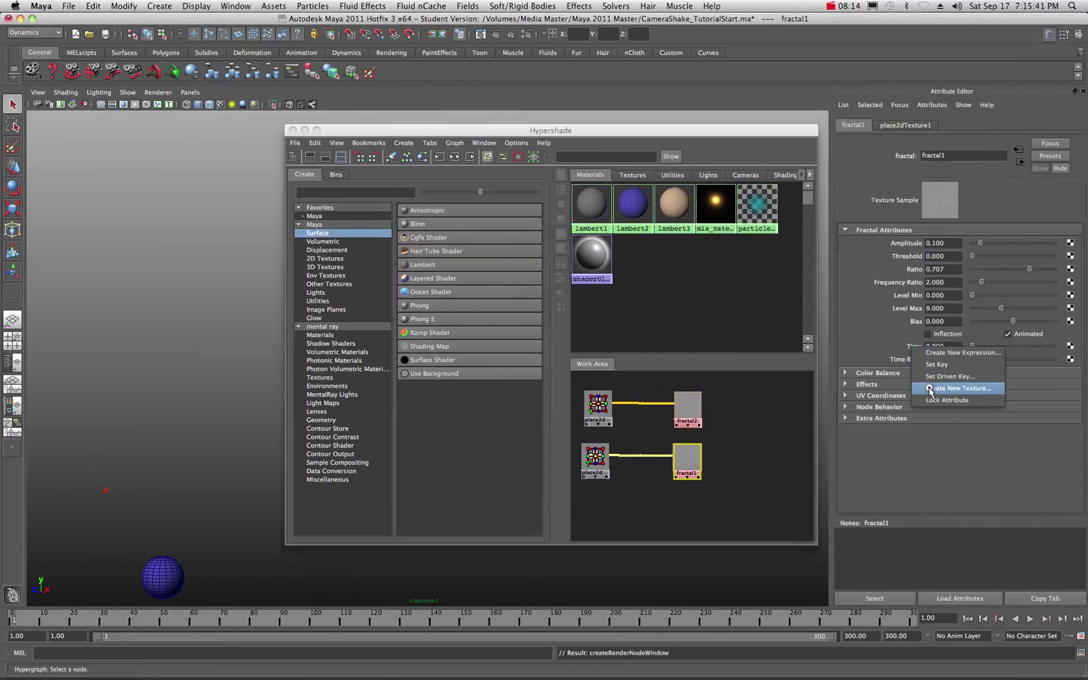
{"action": "left_click", "coordinate": [937, 364]}
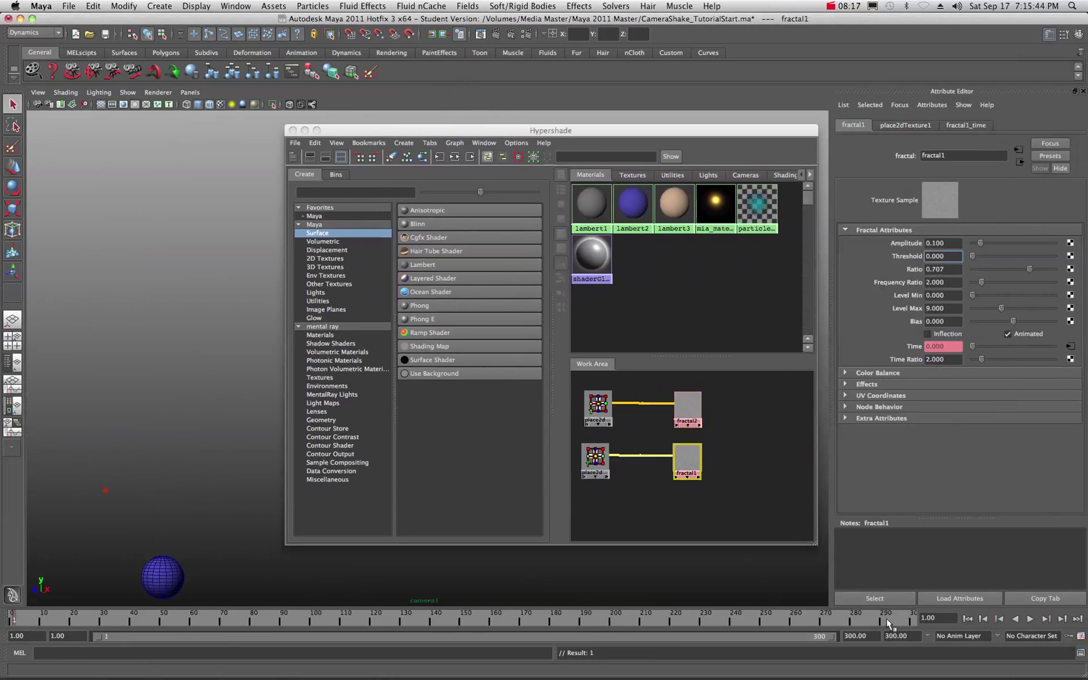
At frame 300, raise fractal1's Time to 100 and key it.
{"action": "key", "text": "alt+v"}
{"action": "left_click", "coordinate": [918, 619]}
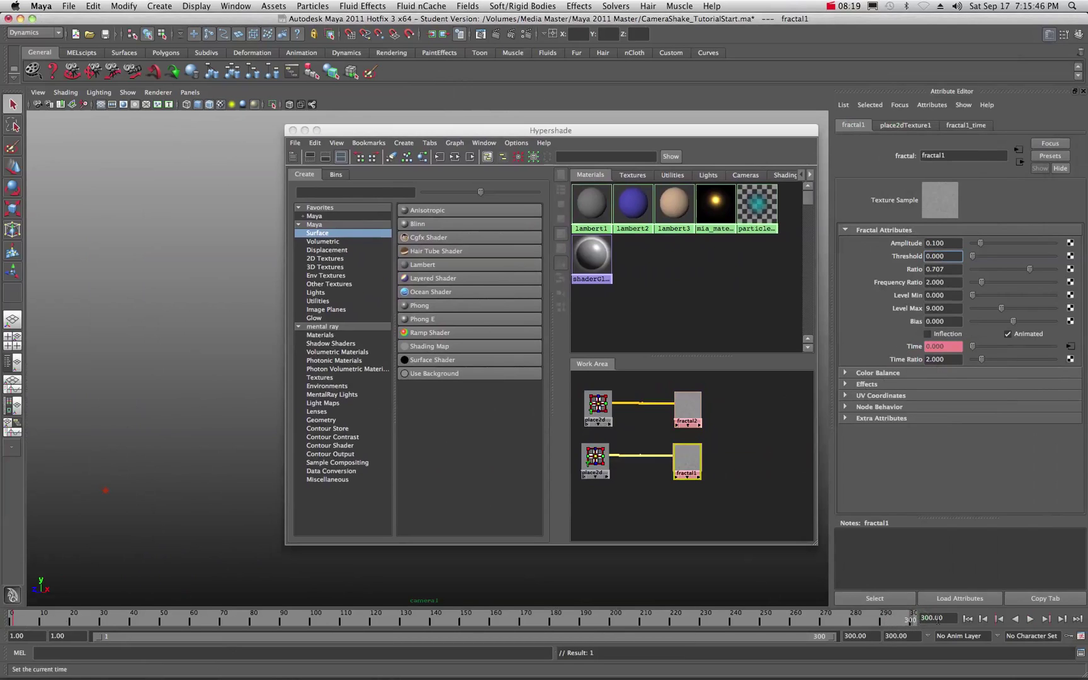
{"action": "left_click_drag", "start_coordinate": [976, 347], "coordinate": [1064, 350]}
{"action": "right_click", "coordinate": [914, 347]}
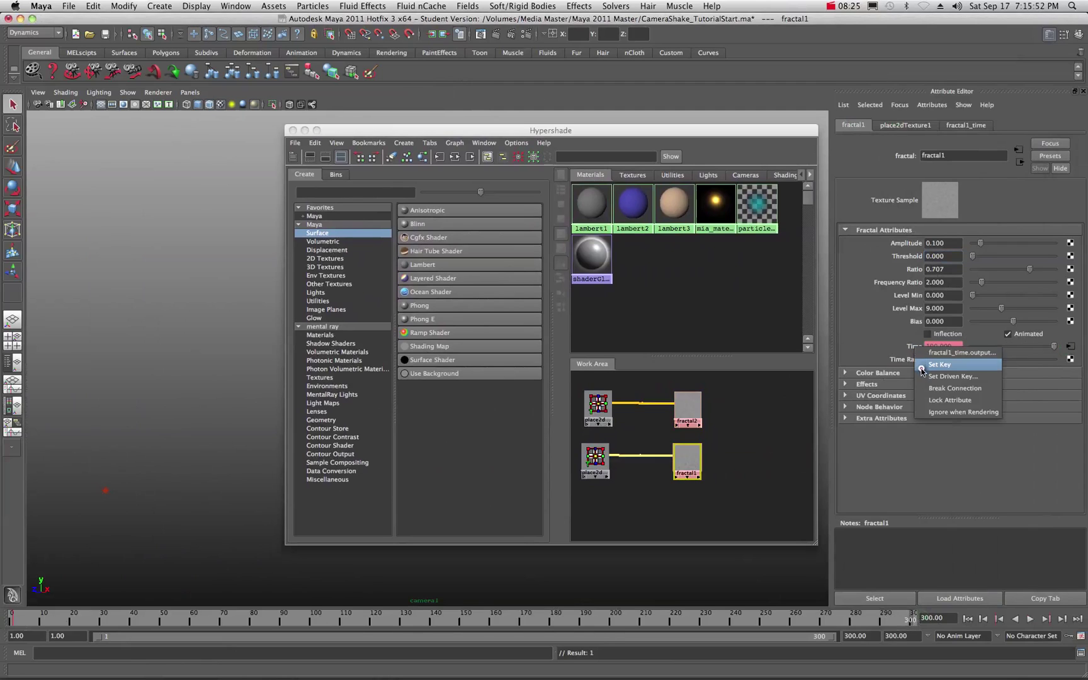
{"action": "left_click", "coordinate": [922, 371]}
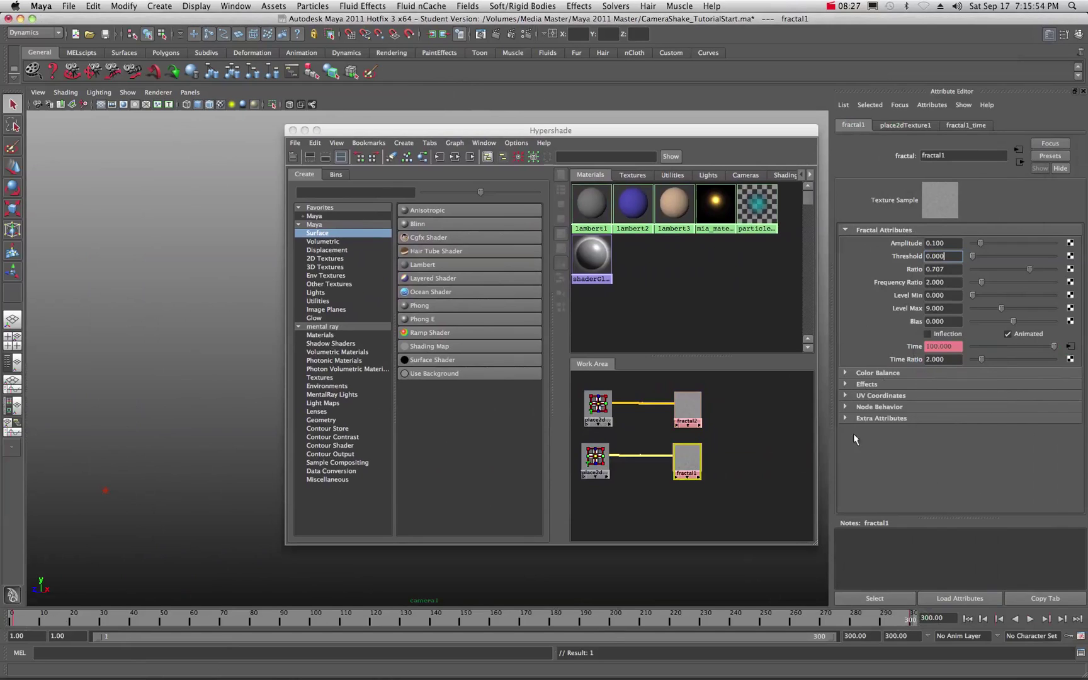
Select fractal2 and key its Time attribute at 0 on frame 1.
{"action": "left_click", "coordinate": [686, 408]}
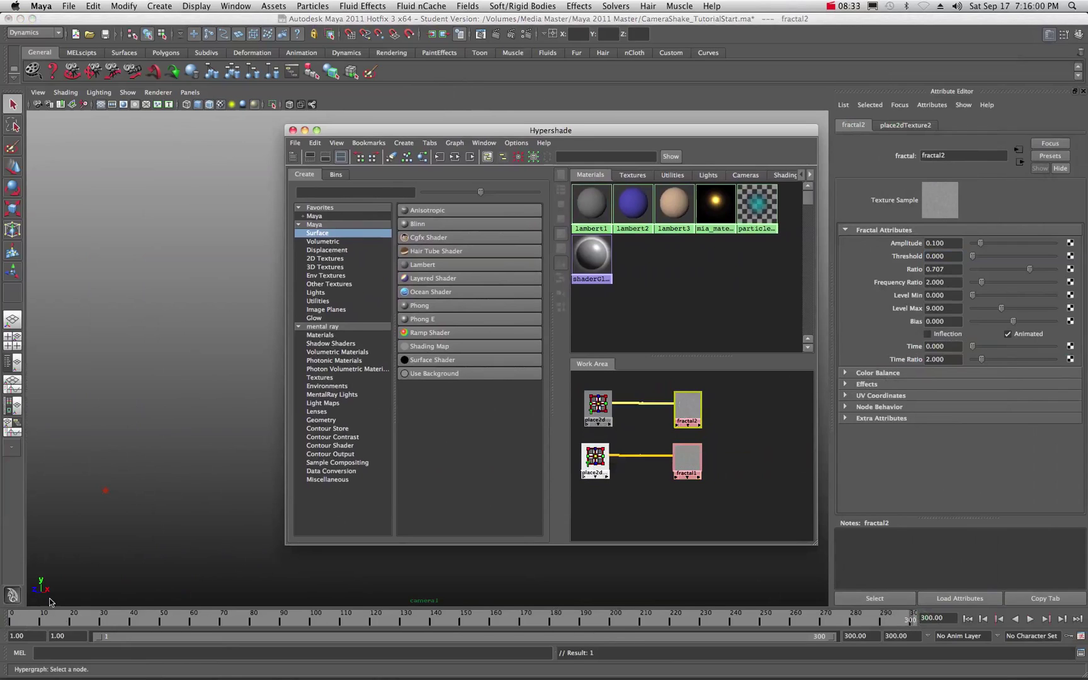
{"action": "left_click", "coordinate": [19, 621]}
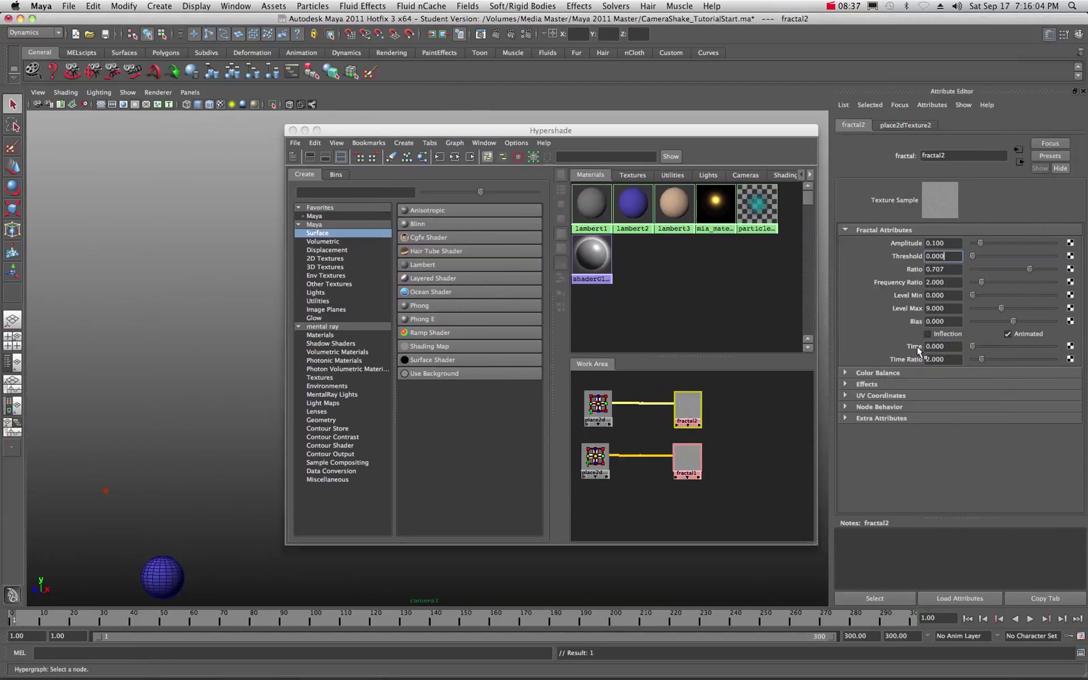
{"action": "right_click", "coordinate": [910, 346]}
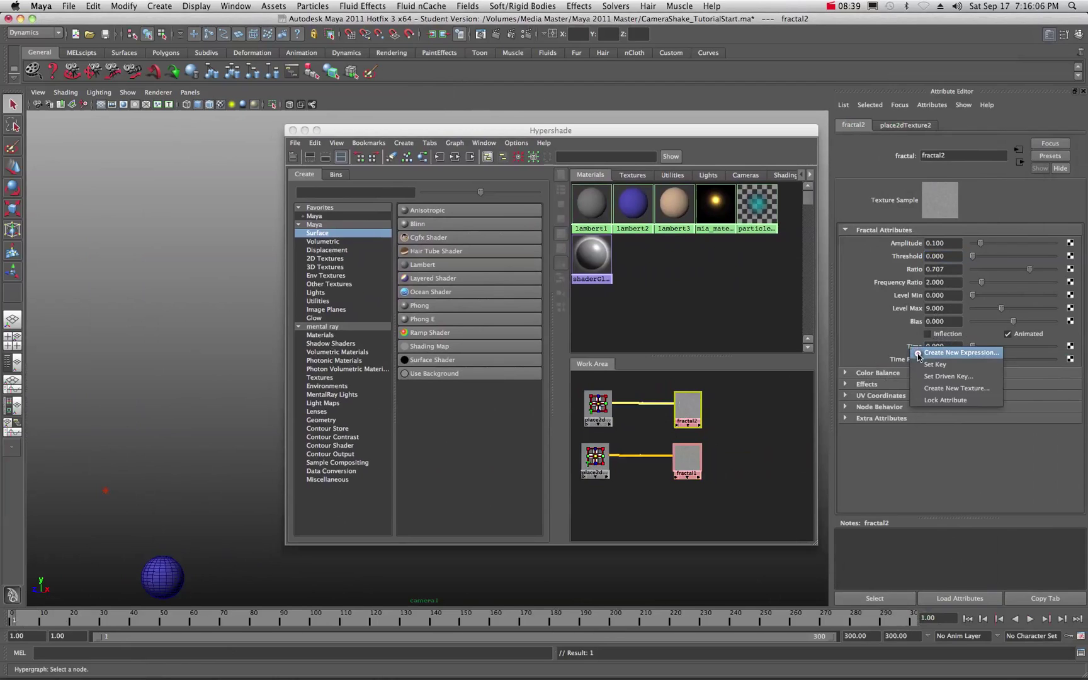
{"action": "left_click", "coordinate": [920, 364]}
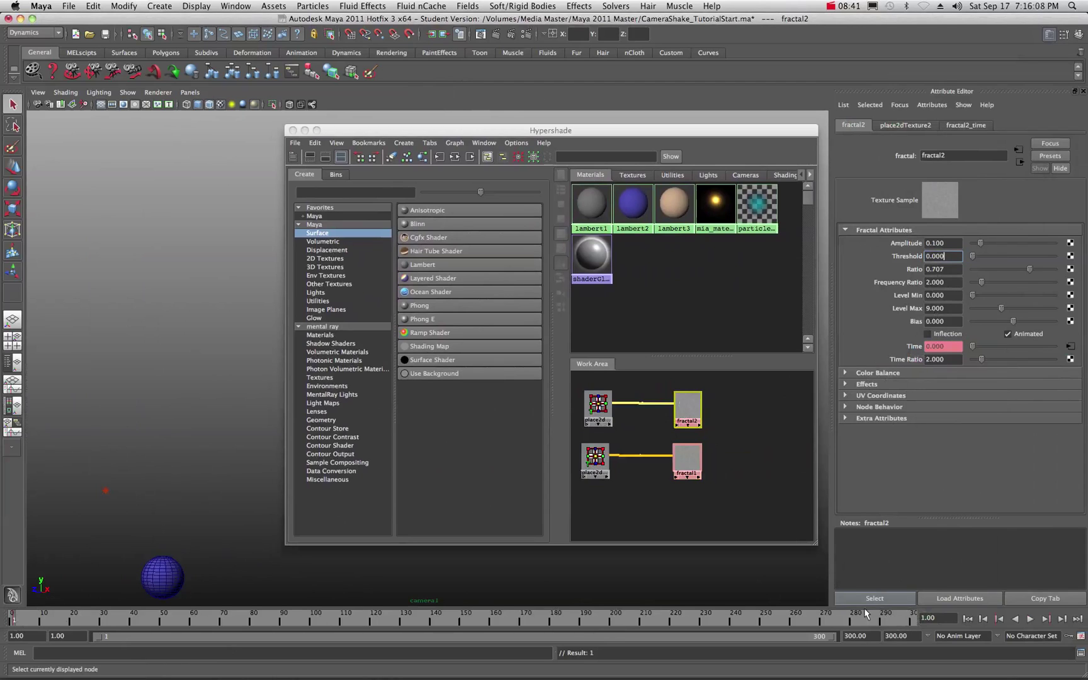
At frame 300, key fractal2's Time at 100, then play back briefly to test.
{"action": "left_click_drag", "start_coordinate": [863, 615], "coordinate": [920, 615]}
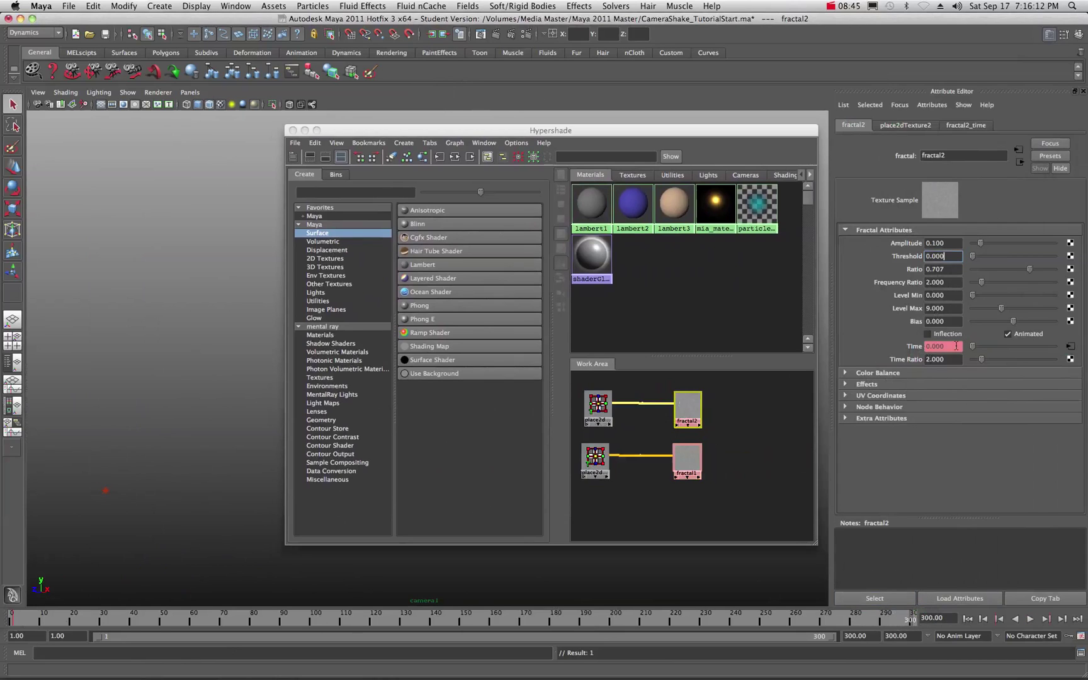
{"action": "left_click_drag", "start_coordinate": [973, 346], "coordinate": [1065, 348]}
{"action": "right_click", "coordinate": [918, 349]}
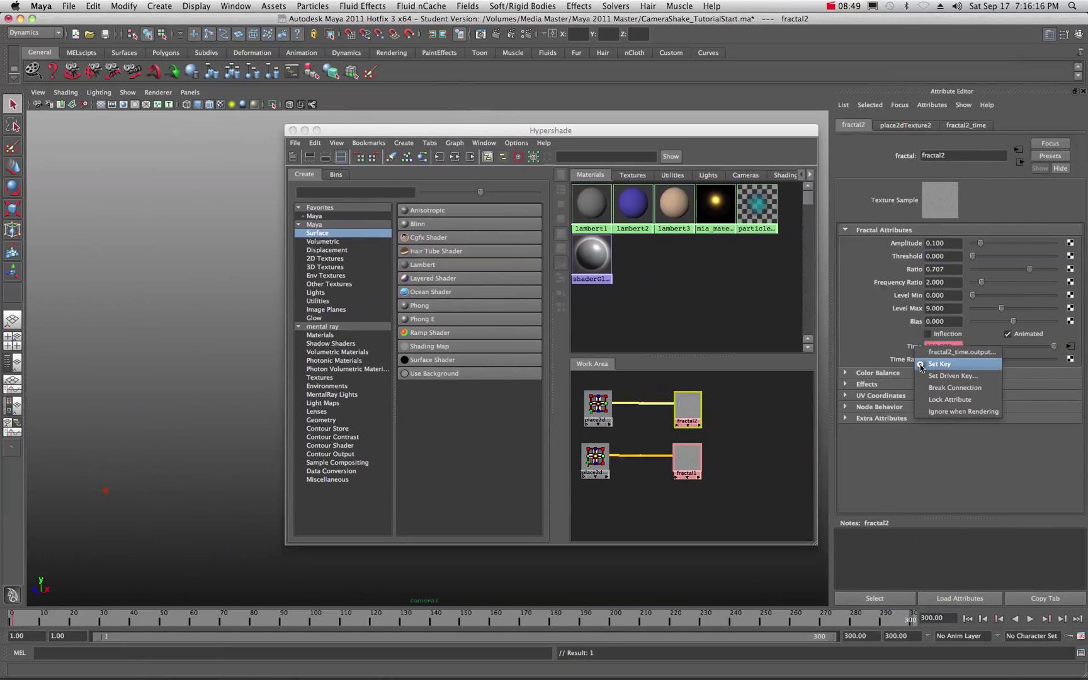
{"action": "left_click", "coordinate": [920, 365]}
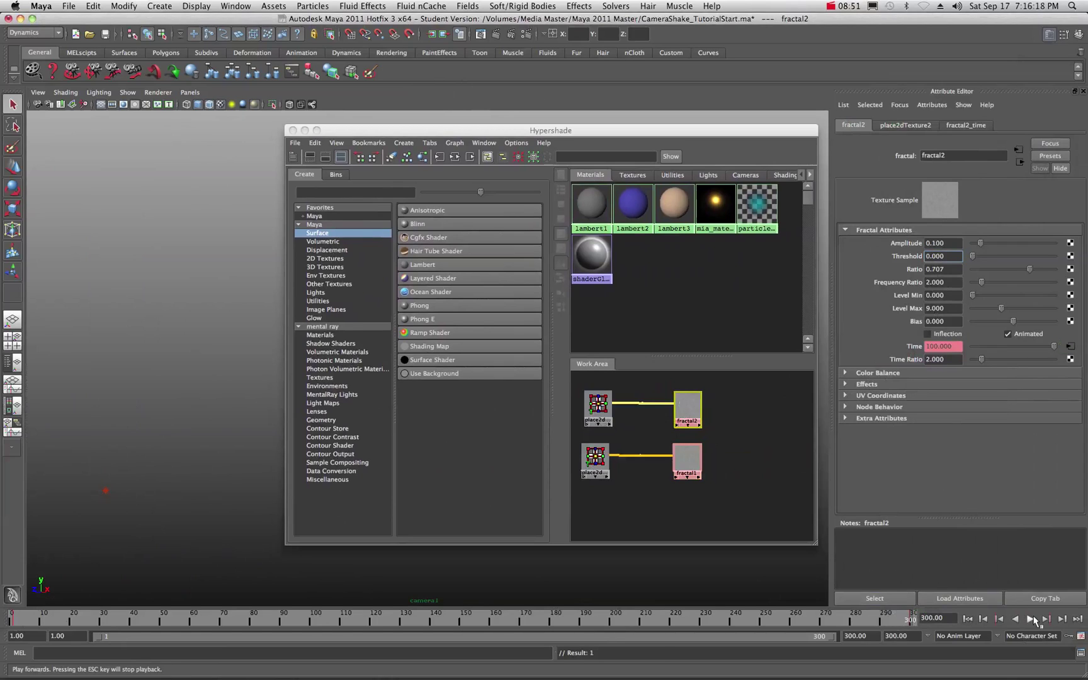
{"action": "left_click", "coordinate": [1030, 619]}
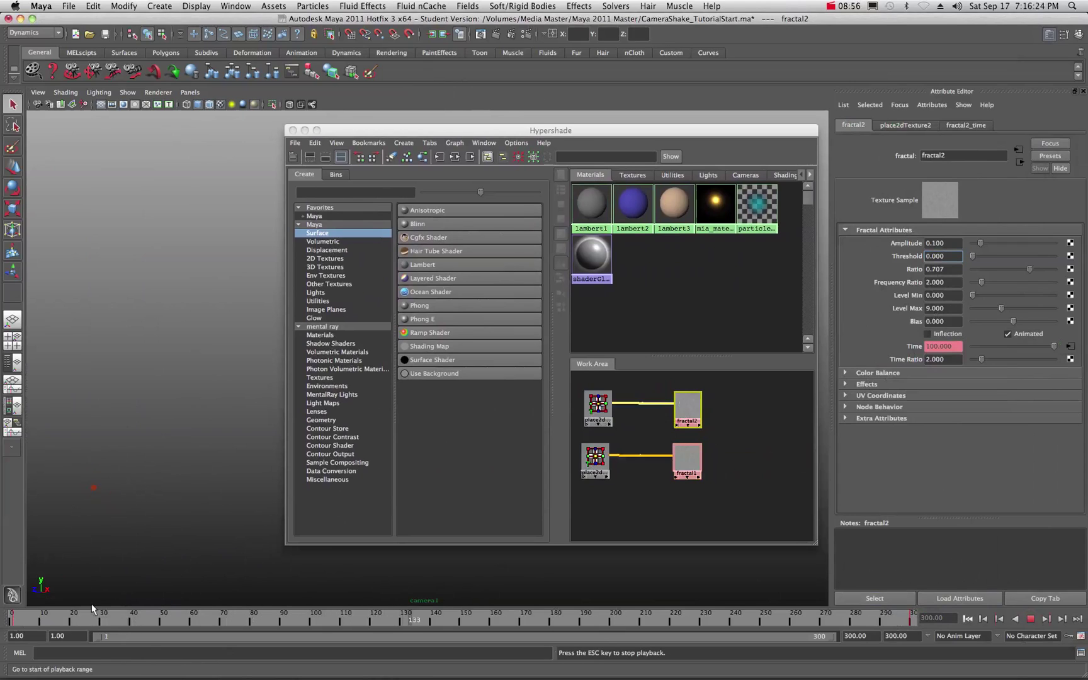
{"action": "left_click", "coordinate": [1030, 618]}
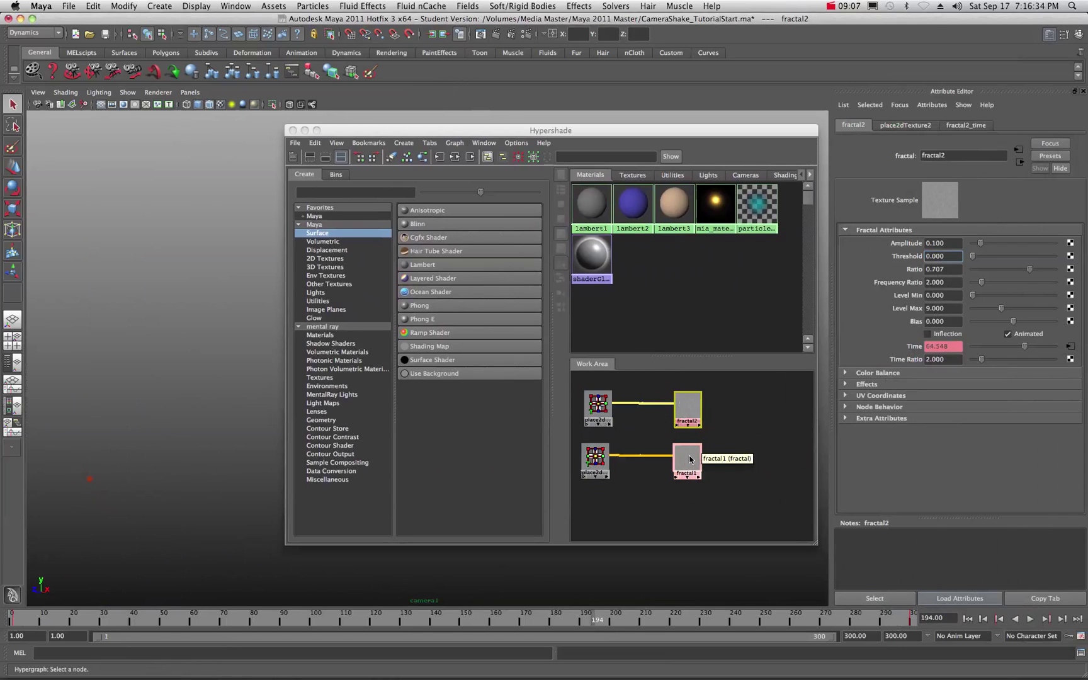
Select fractal1, expand Color Balance and set its Alpha Gain to 0.25.
{"action": "left_click", "coordinate": [688, 464]}
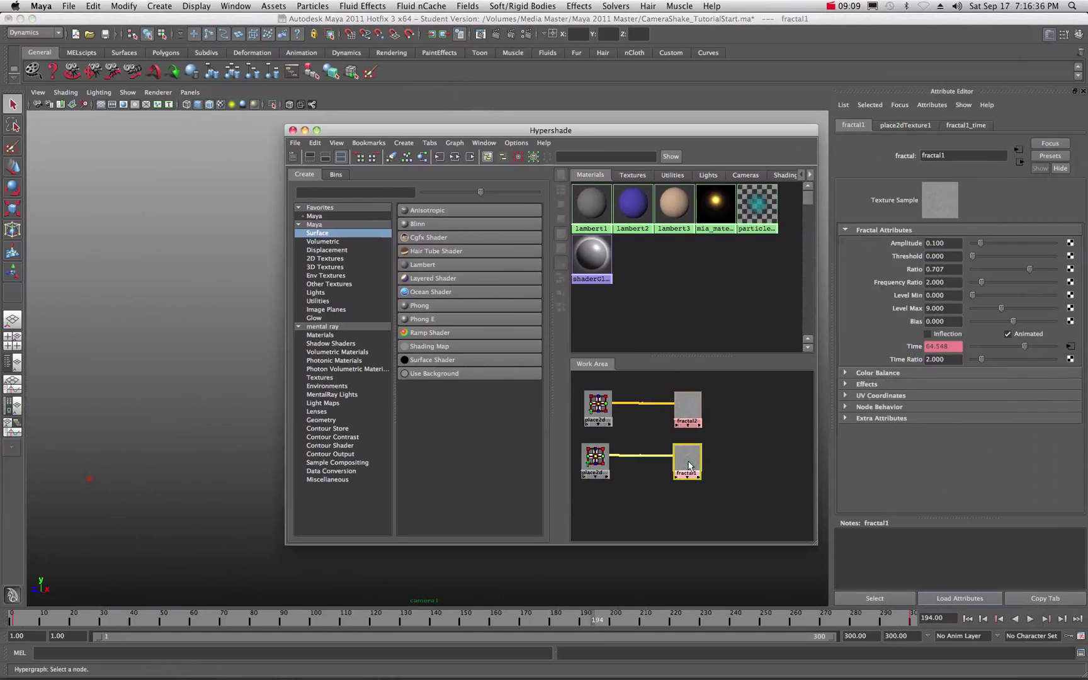
{"action": "middle_click_drag", "start_coordinate": [688, 465], "coordinate": [691, 460]}
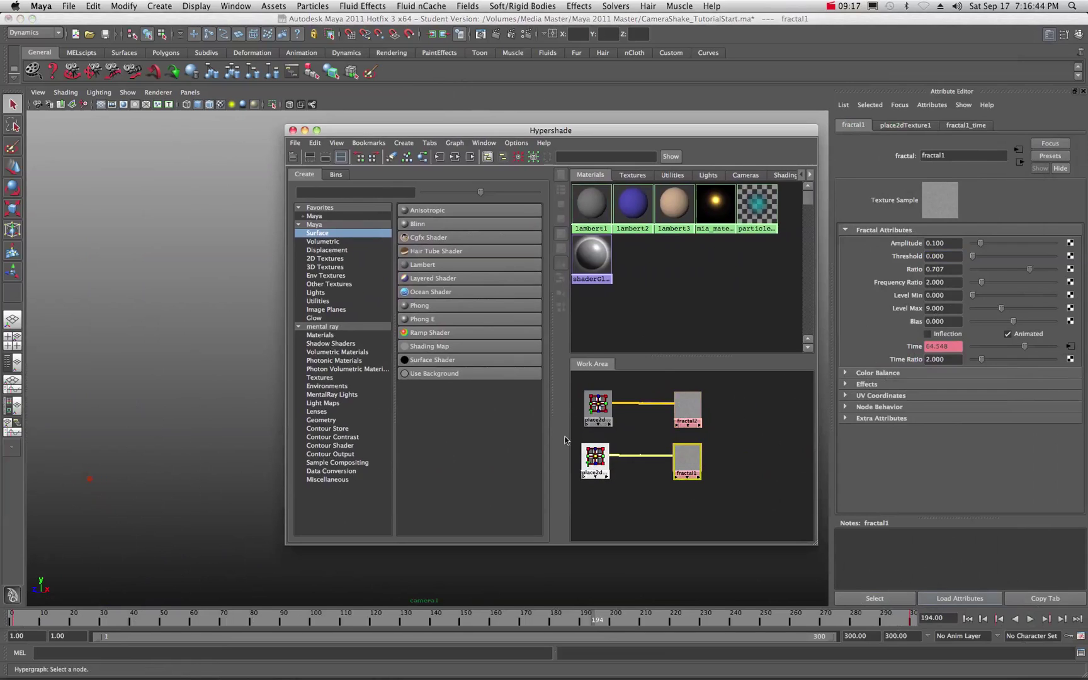
{"action": "left_click", "coordinate": [845, 372]}
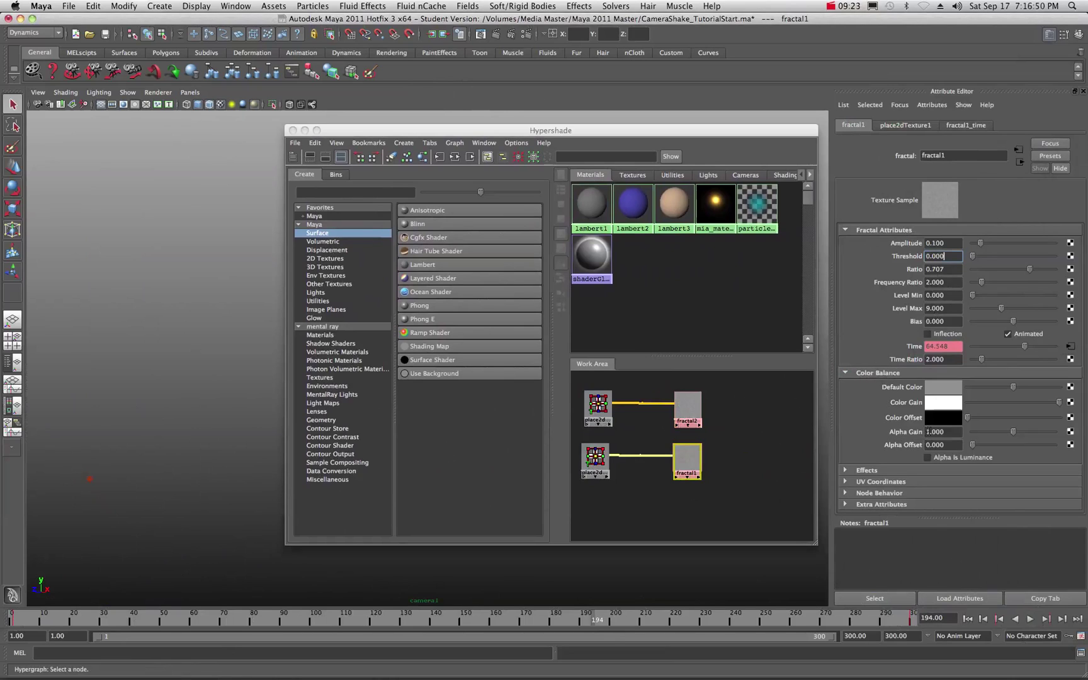
{"action": "double_click", "coordinate": [952, 433]}
{"action": "type", "text": ".25"}
{"action": "left_click", "coordinate": [955, 445]}
Enter the expression -0.5*fractal1.alphaGain; in fractal1's Alpha Offset field, giving -0.125.
{"action": "type", "text": "-"}
{"action": "type", "text": "0"}
{"action": "type", "text": ".5*fractal1"}
{"action": "type", "text": "."}
{"action": "type", "text": "alp"}
{"action": "type", "text": "ha"}
{"action": "type", "text": "Ga"}
{"action": "type", "text": "in"}
{"action": "type", "text": ";"}
{"action": "key", "text": "Return"}
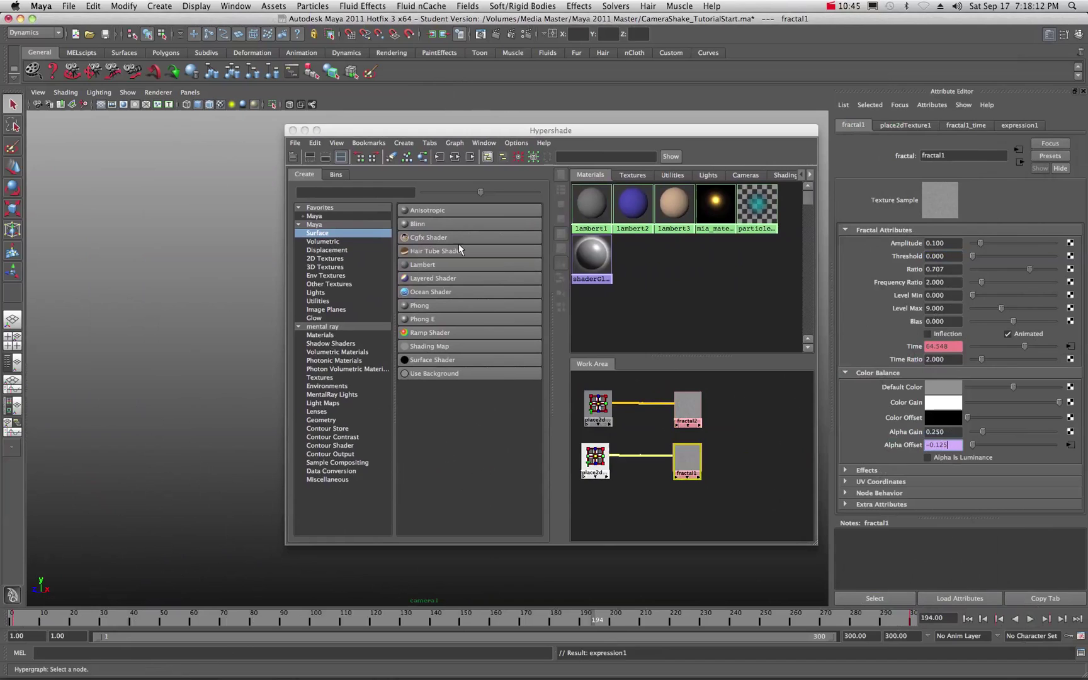
Bring the Hypershade forward and connect place2dTexture2 to fractal2.
{"action": "left_click", "coordinate": [433, 131]}
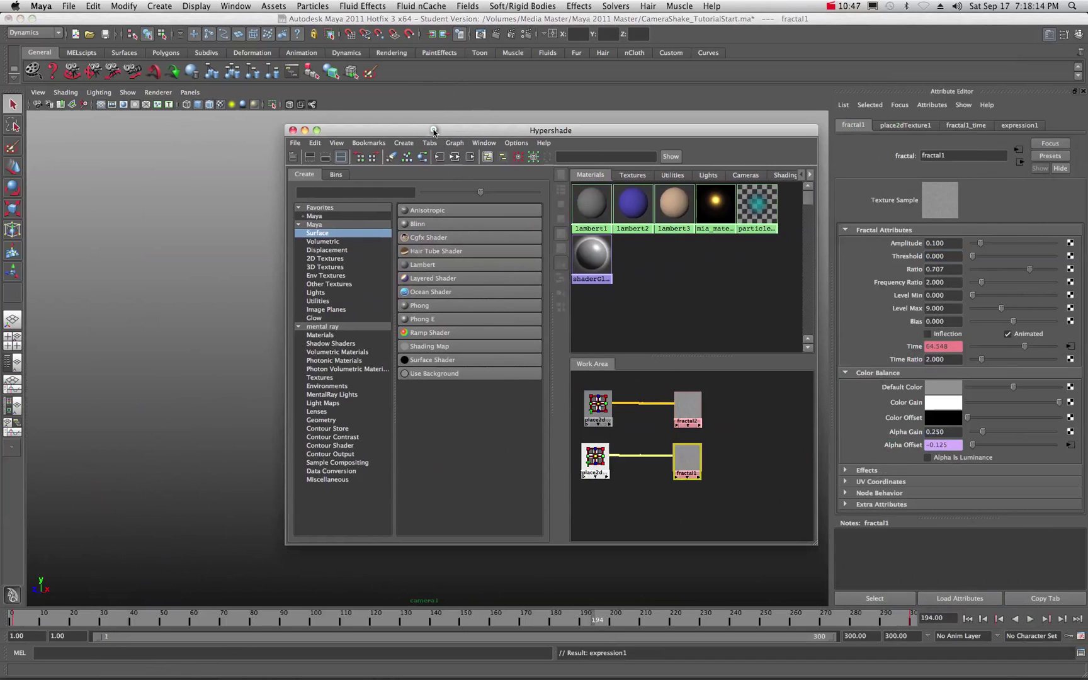
{"action": "left_click_drag", "start_coordinate": [433, 131], "coordinate": [493, 127]}
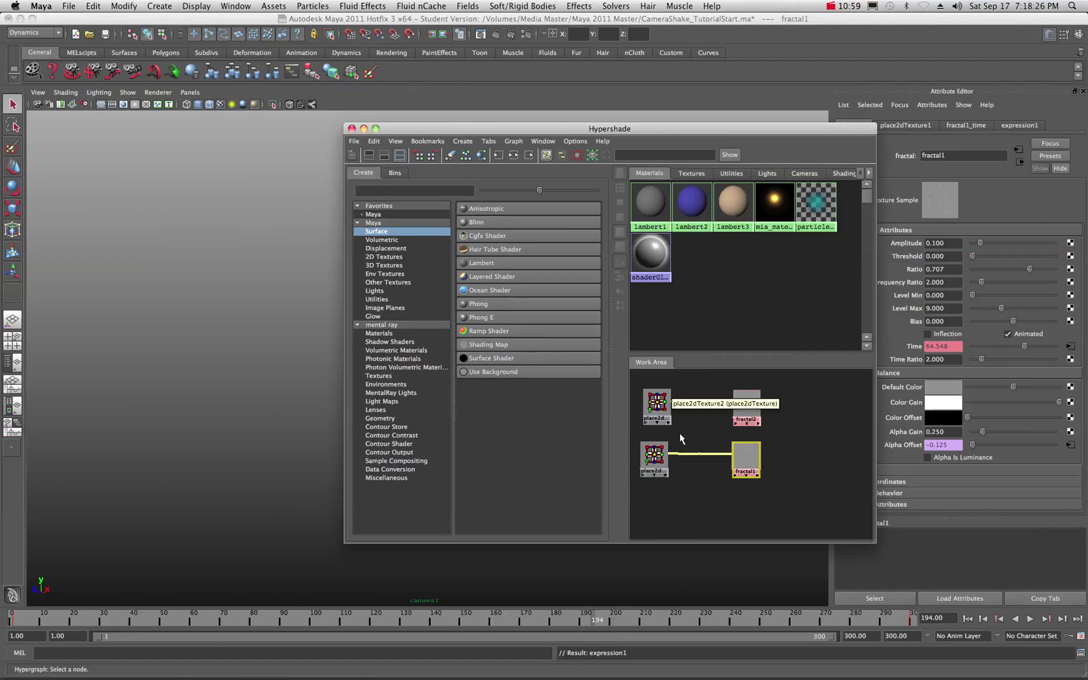
{"action": "middle_click_drag", "start_coordinate": [656, 403], "coordinate": [747, 406]}
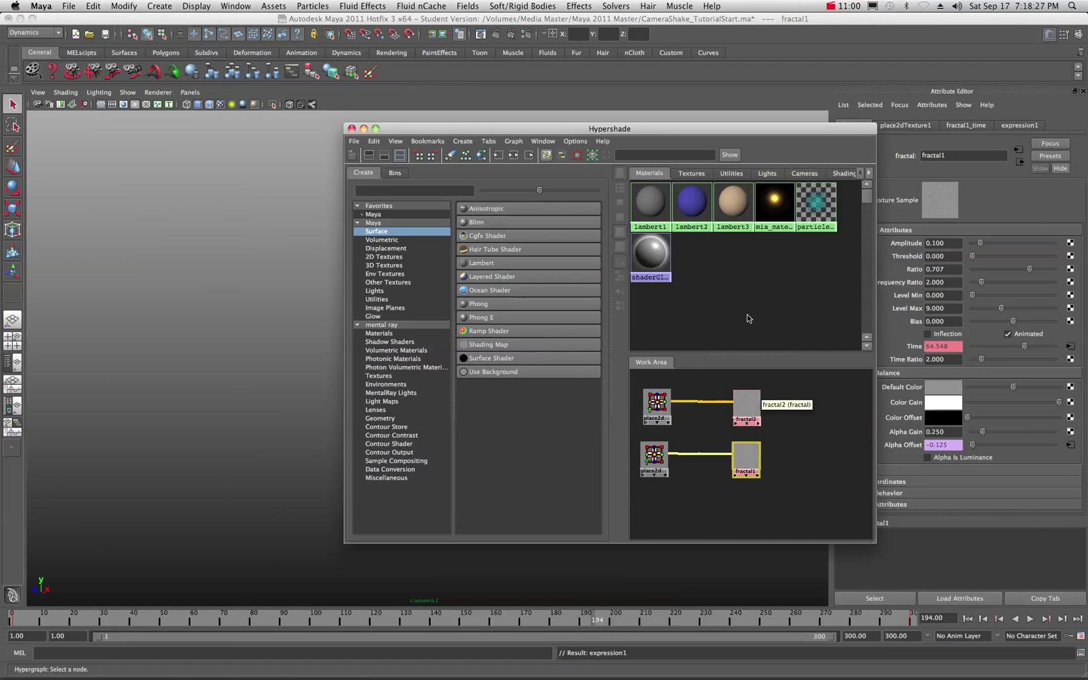
Drag fractal1 onto fractal2 and choose Other... to open the full connection options.
{"action": "double_click", "coordinate": [749, 463], "text": "ctrl"}
{"action": "key", "text": "Return"}
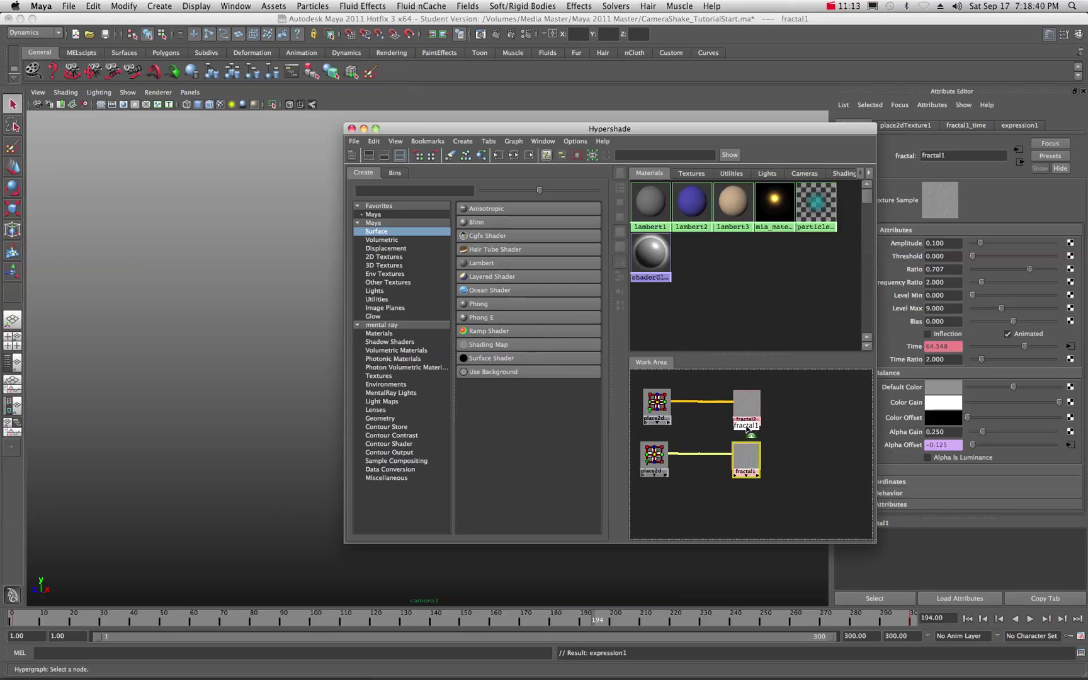
{"action": "middle_click_drag", "start_coordinate": [746, 409], "coordinate": [747, 410]}
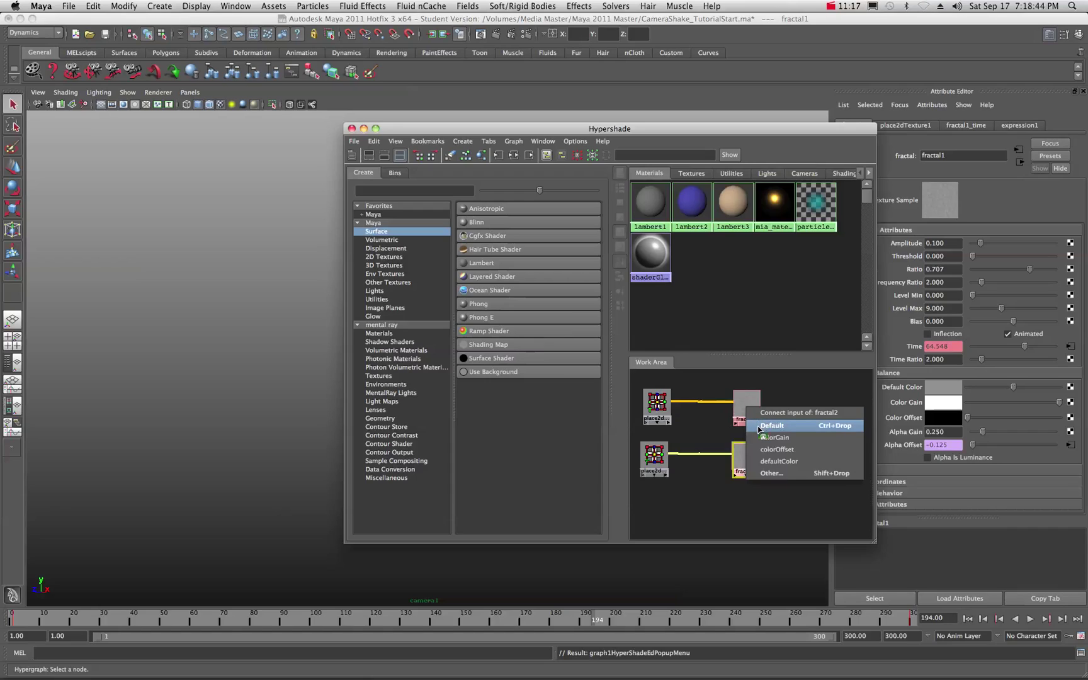
{"action": "left_click", "coordinate": [762, 474]}
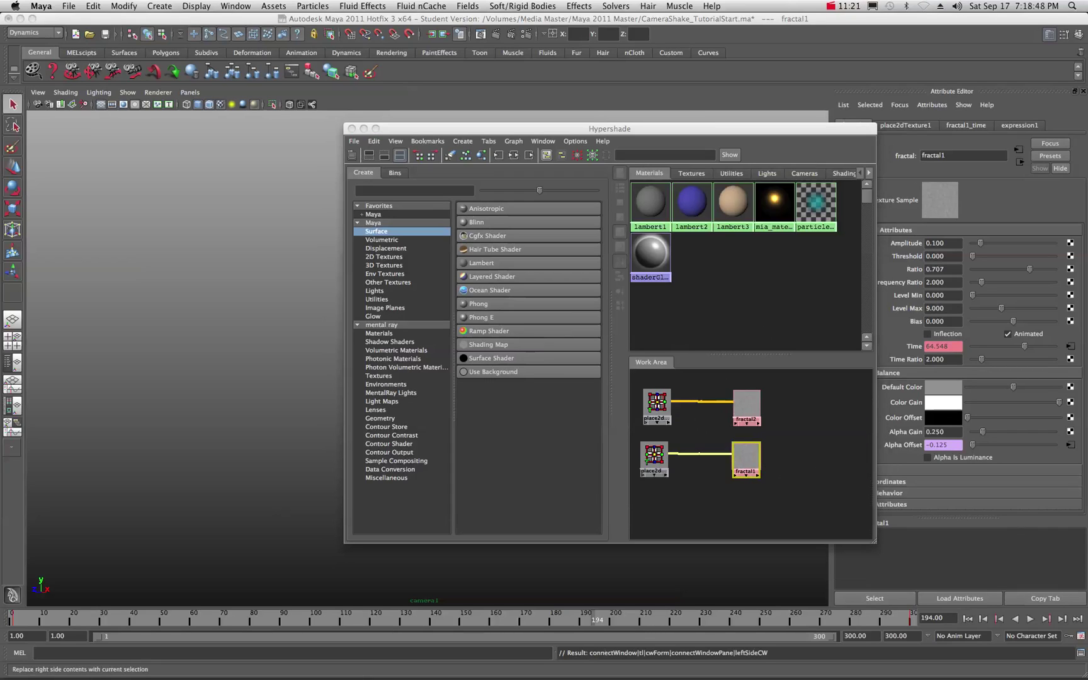
Connect fractal1's alphaGain, alphaOffset and amplitude to fractal2's matching attributes, then close the Connection Editor.
{"action": "left_click_drag", "start_coordinate": [588, 165], "coordinate": [453, 111]}
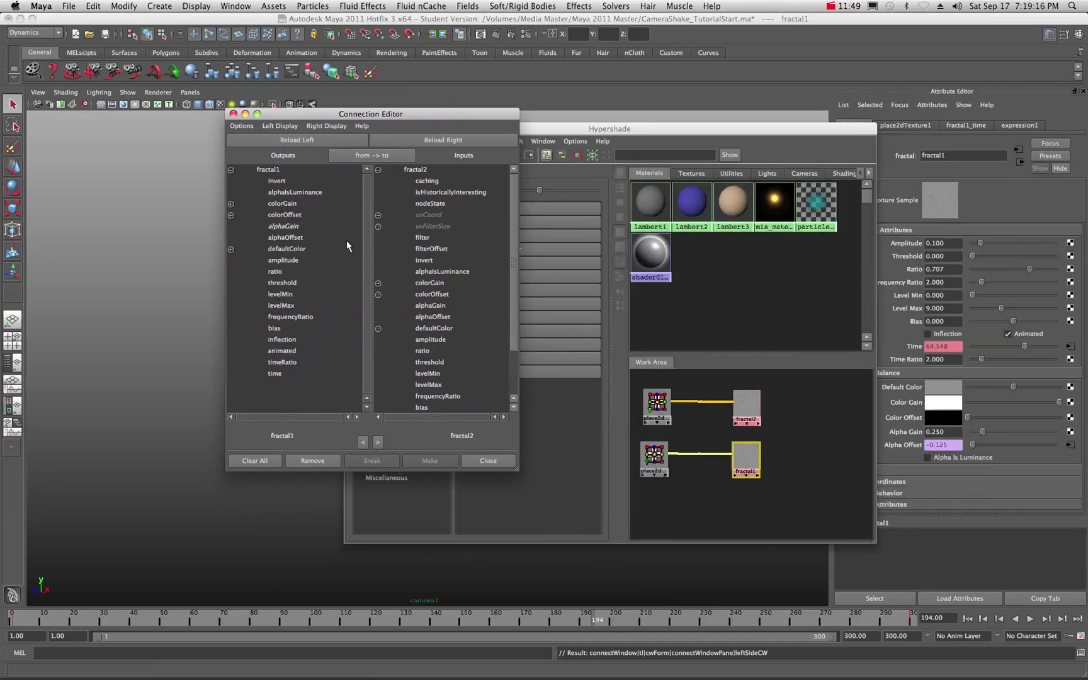
{"action": "left_click", "coordinate": [283, 227]}
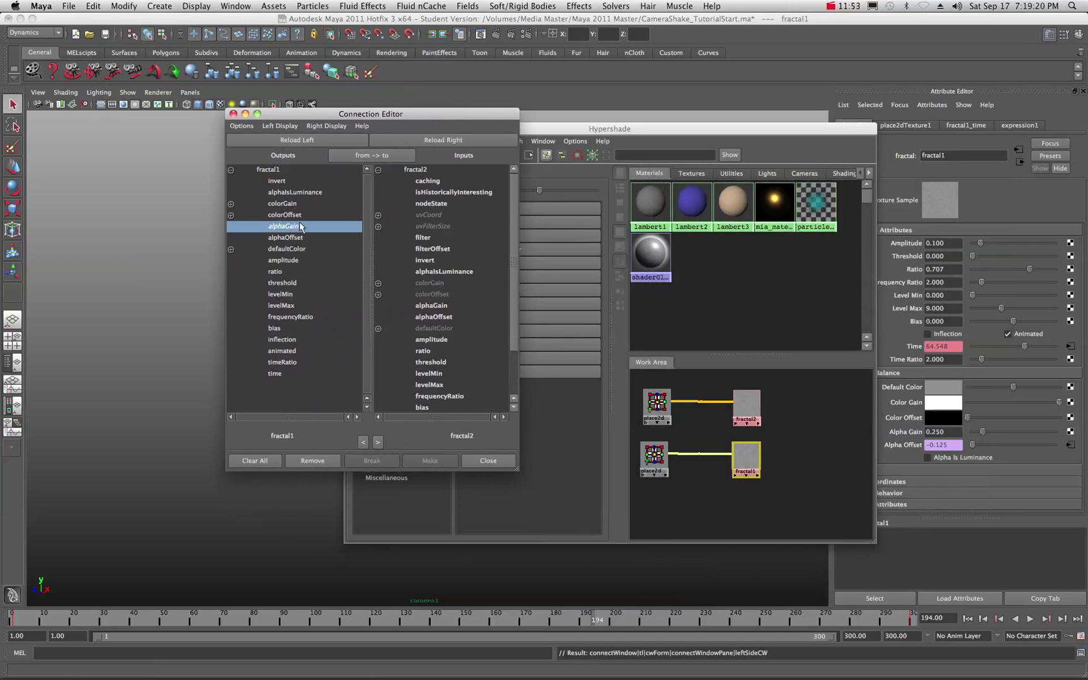
{"action": "left_click", "coordinate": [433, 306]}
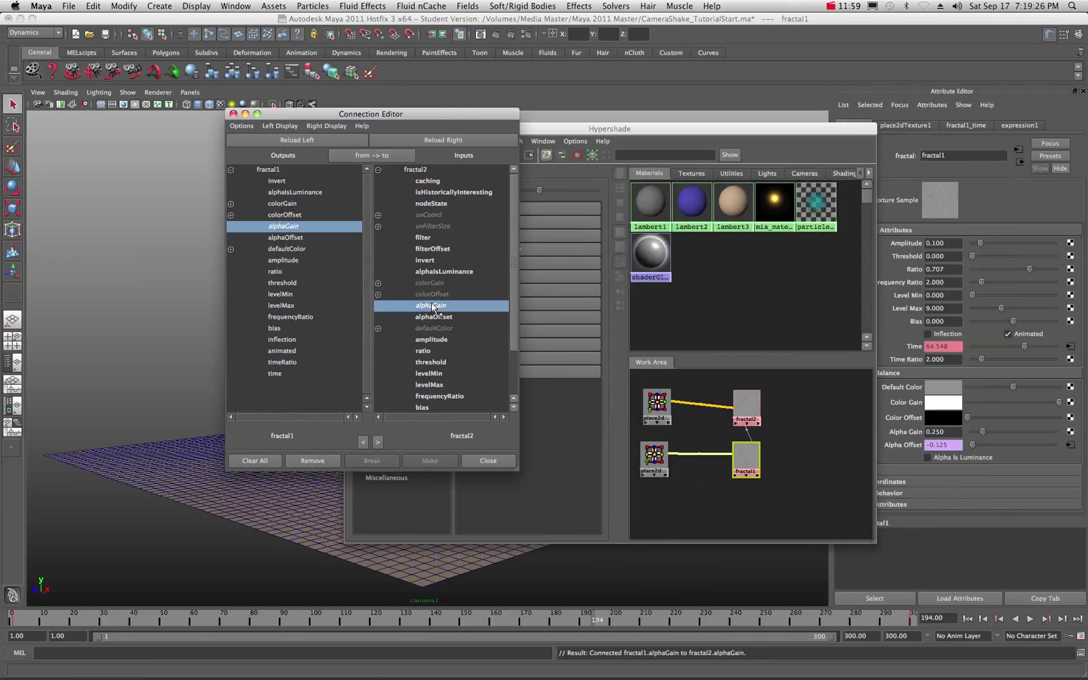
{"action": "left_click_drag", "start_coordinate": [318, 115], "coordinate": [598, 87]}
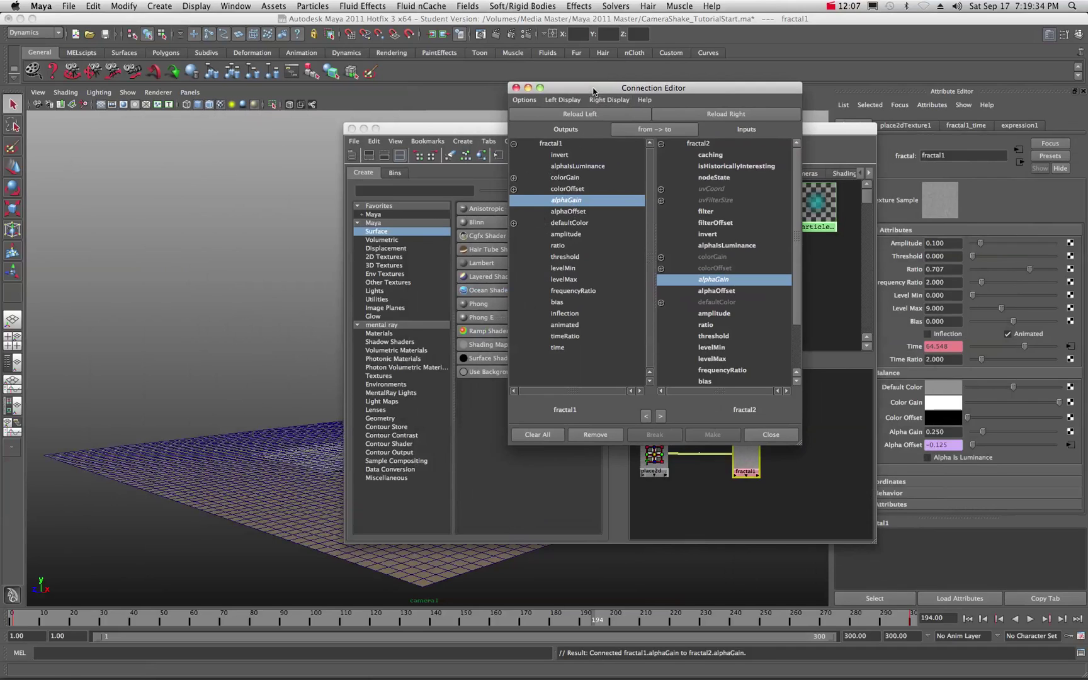
{"action": "left_click_drag", "start_coordinate": [594, 87], "coordinate": [396, 116]}
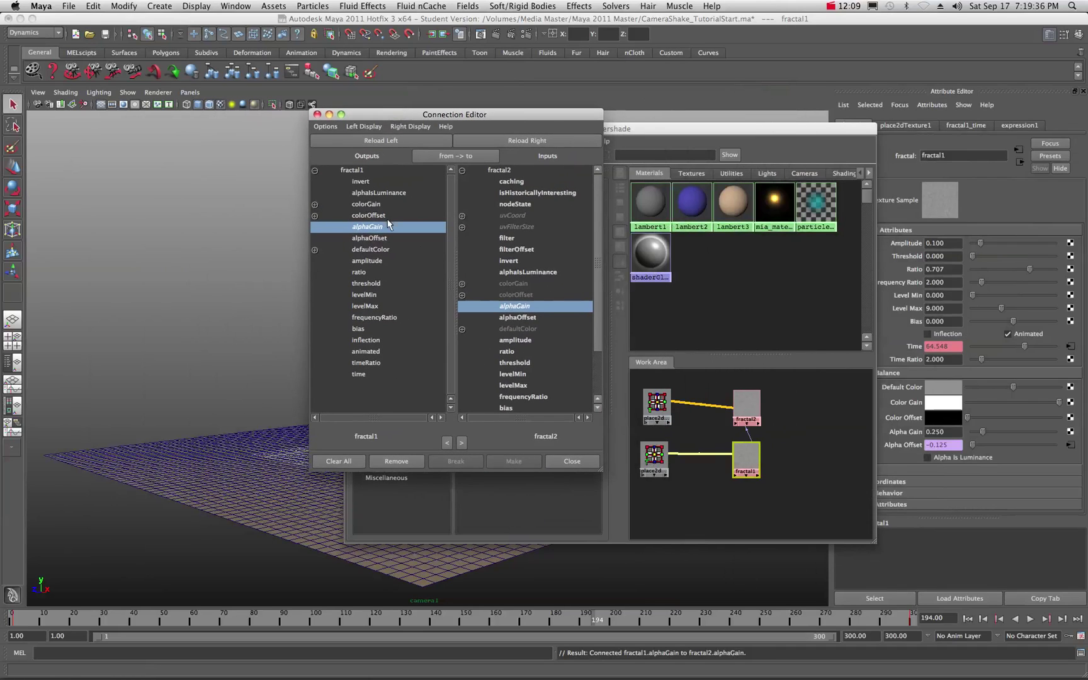
{"action": "left_click", "coordinate": [368, 238]}
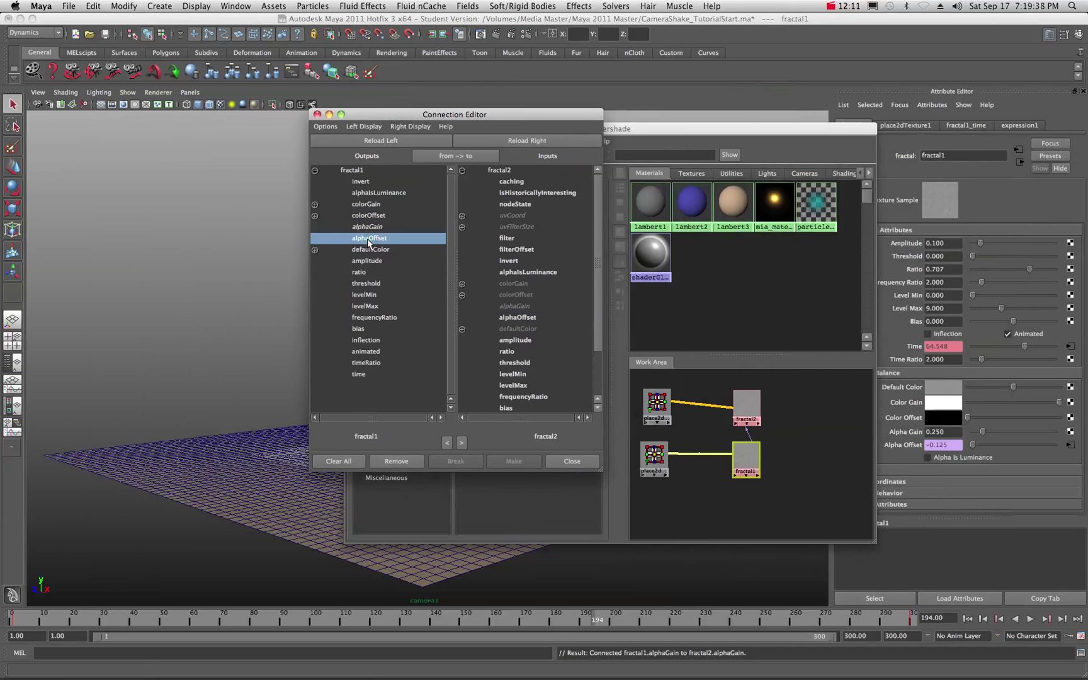
{"action": "left_click", "coordinate": [517, 318]}
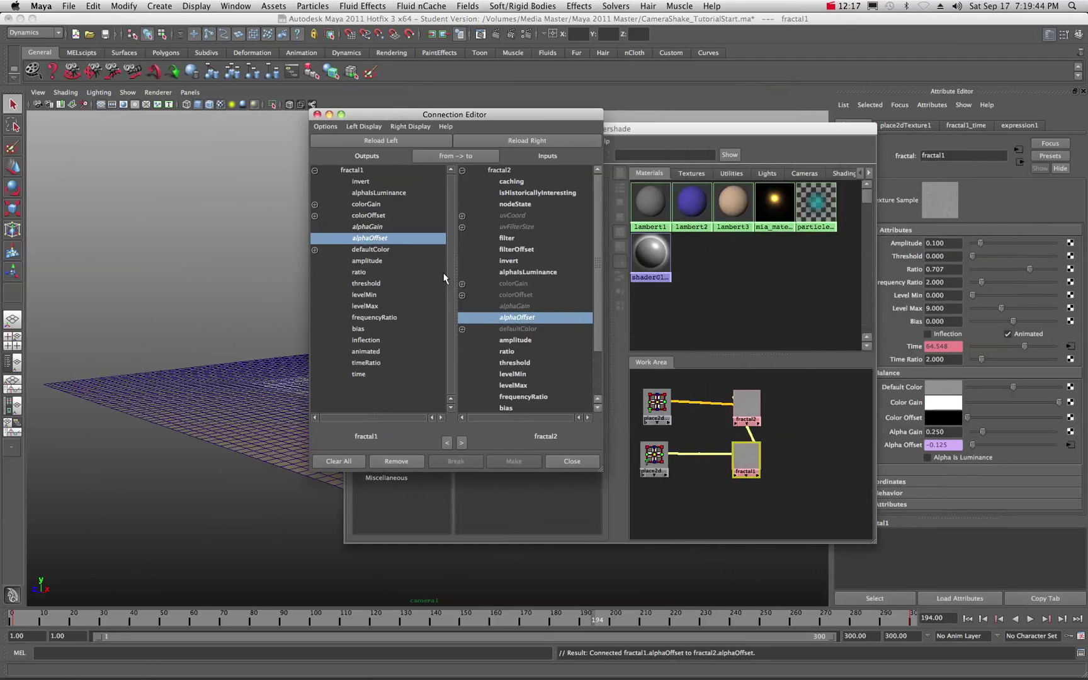
{"action": "left_click", "coordinate": [366, 260]}
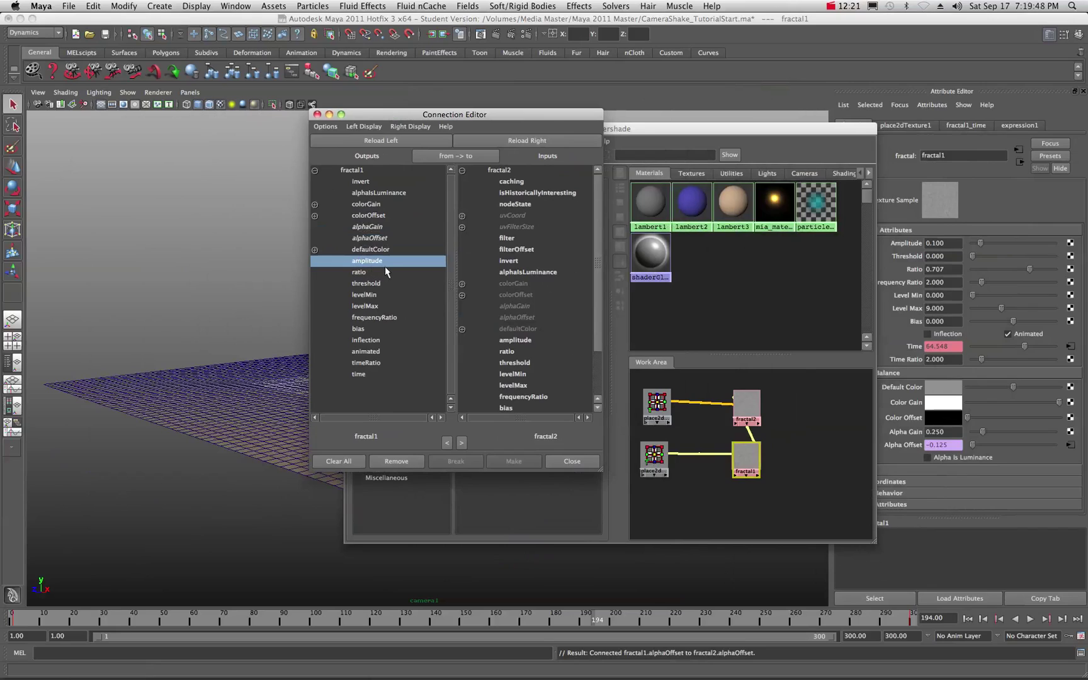
{"action": "left_click", "coordinate": [511, 340]}
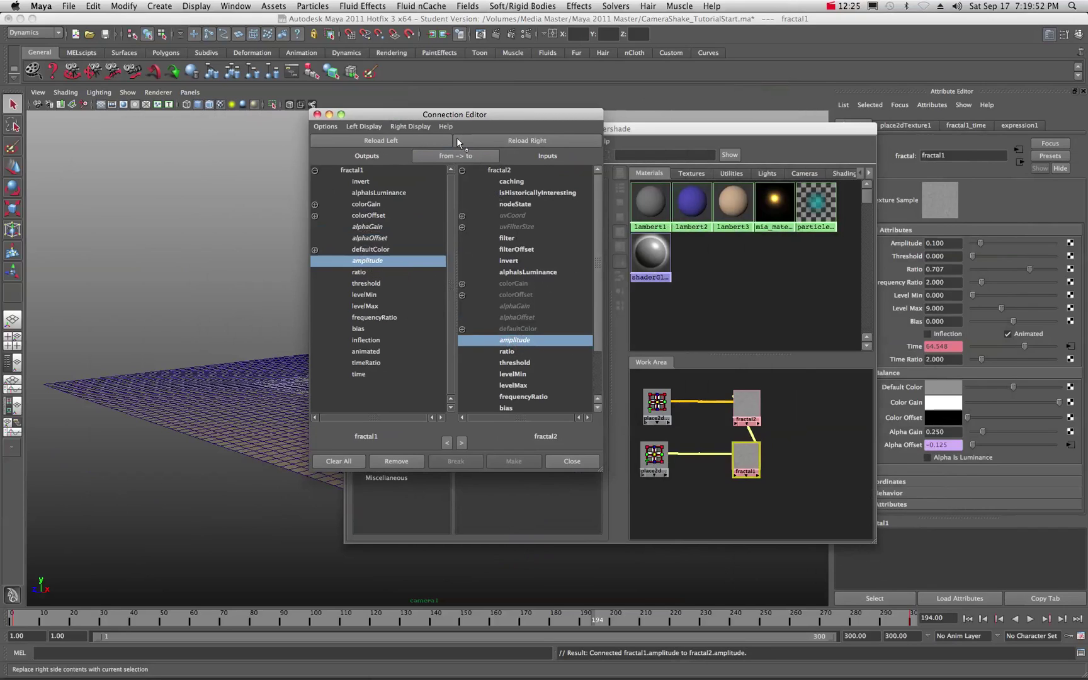
{"action": "key", "text": "super+w"}
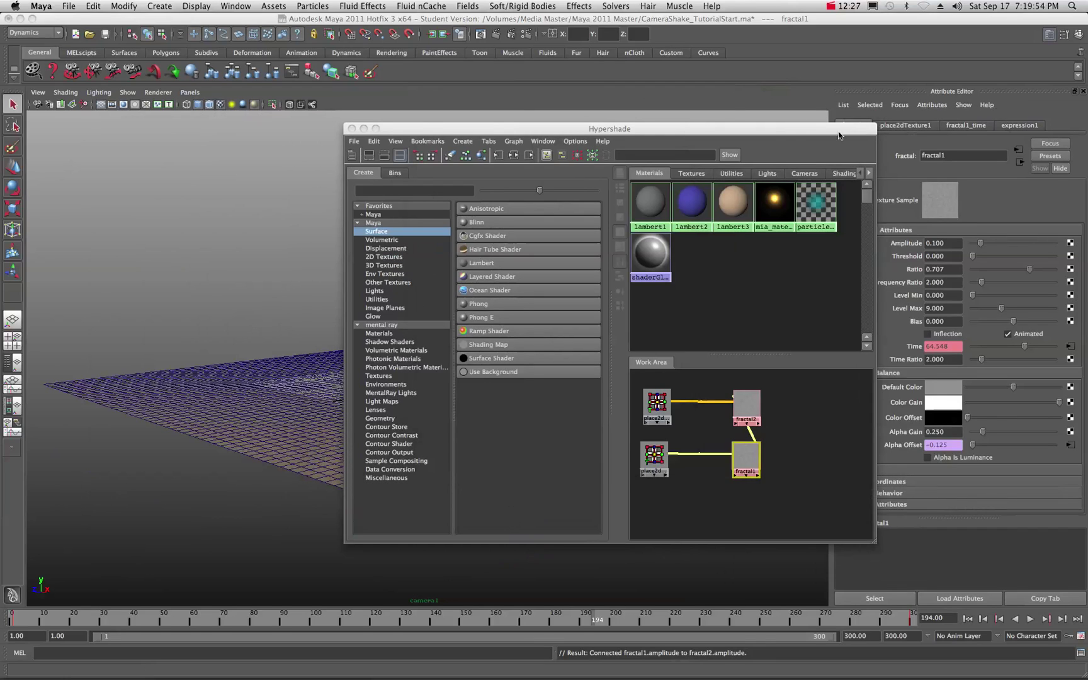
Close the Hypershade and Outliner, then play the animation from frame 1 and stop at frame 28.
{"action": "key", "text": "super+w"}
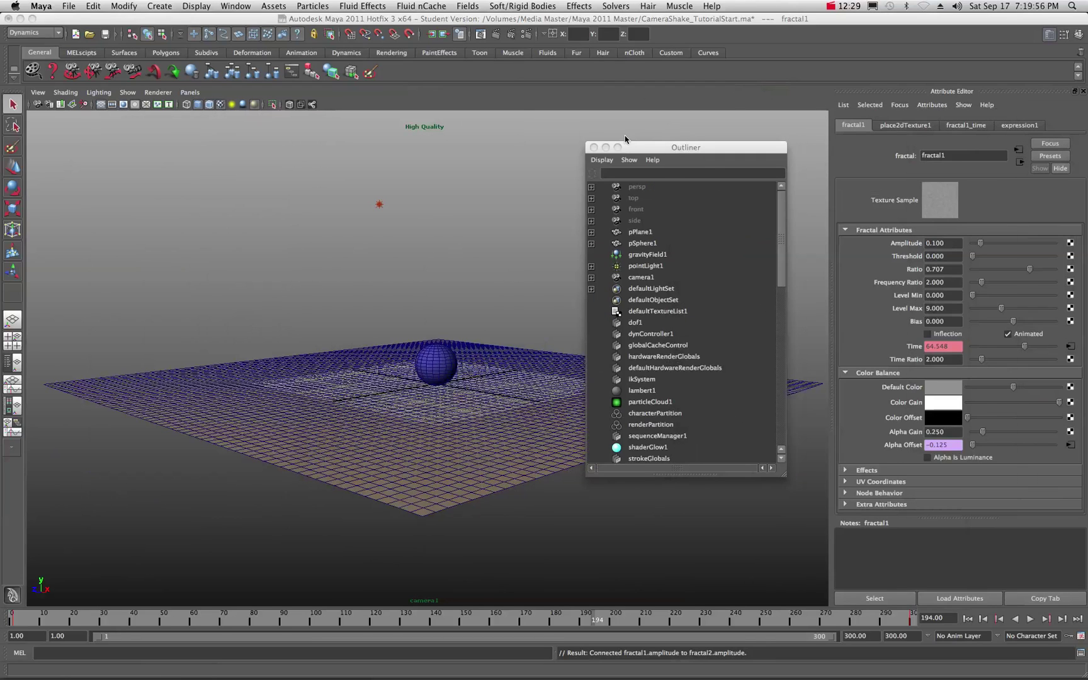
{"action": "key", "text": "super+w"}
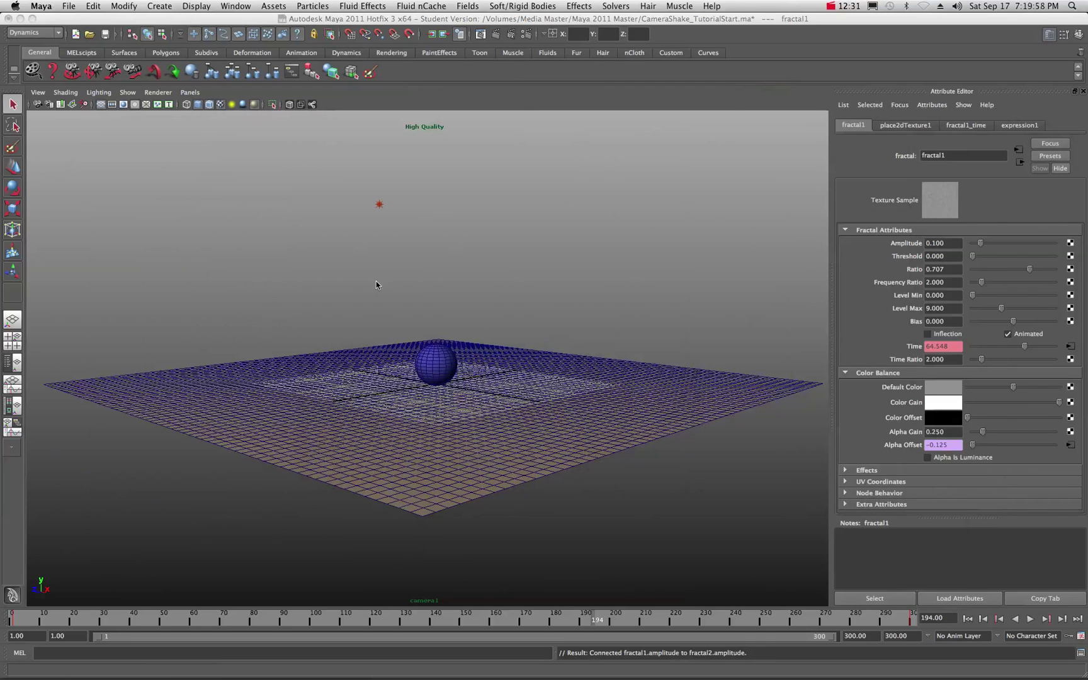
{"action": "left_click", "coordinate": [968, 619]}
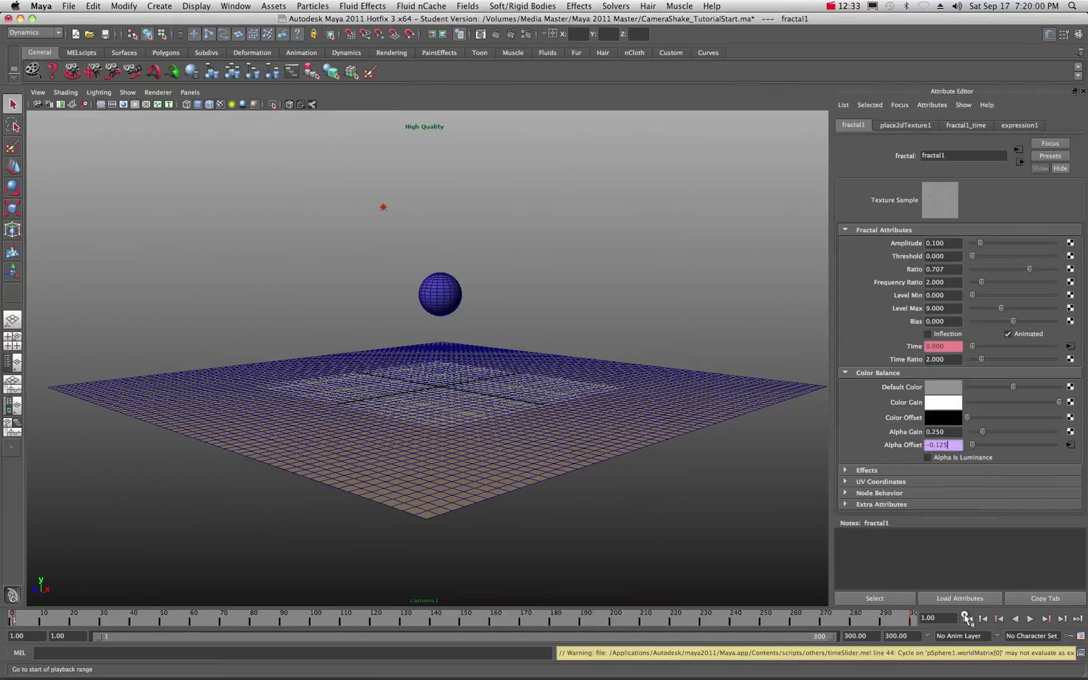
{"action": "left_click", "coordinate": [1031, 620]}
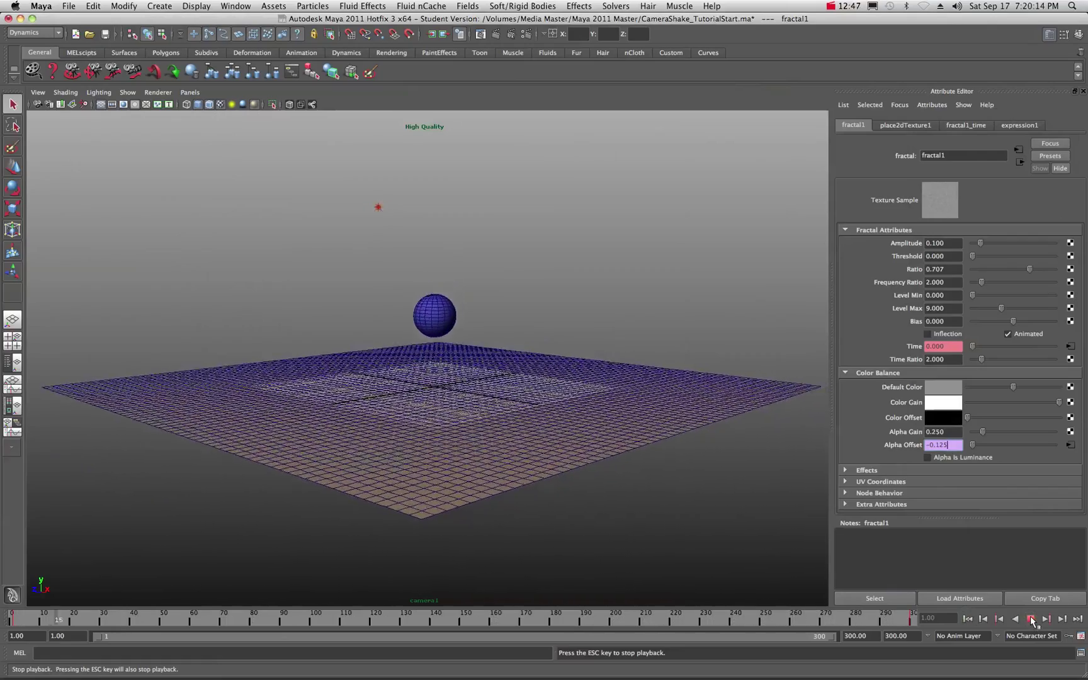
{"action": "left_click", "coordinate": [1031, 620]}
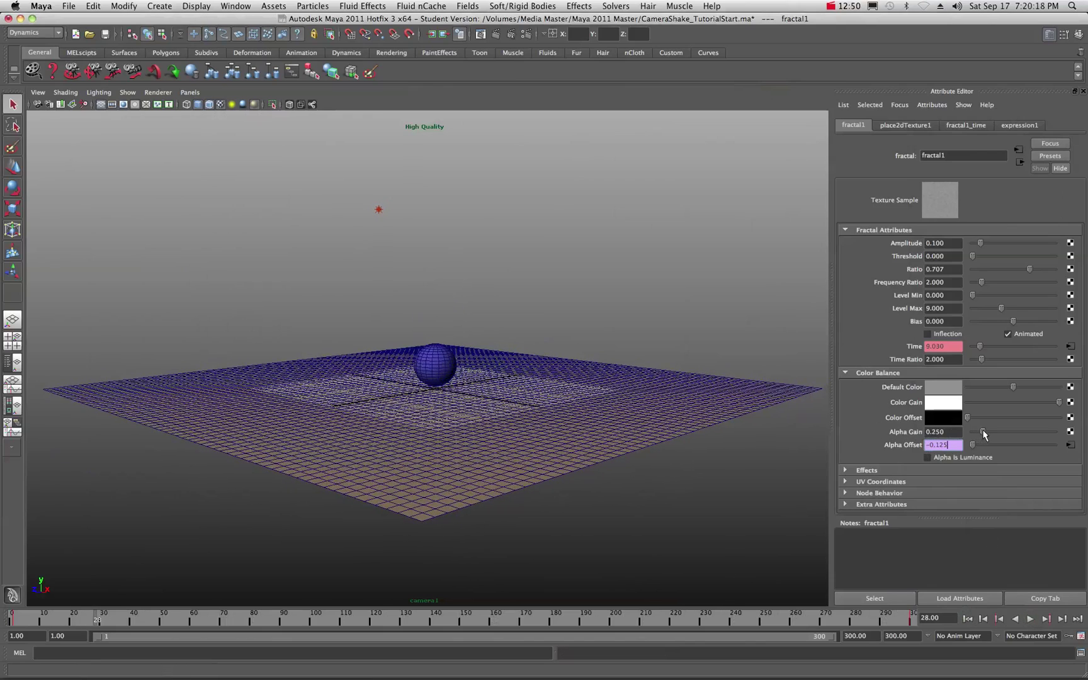
Try different fractal1 Alpha Gain values during playback, ending at 0.000.
{"action": "left_click_drag", "start_coordinate": [983, 432], "coordinate": [969, 435]}
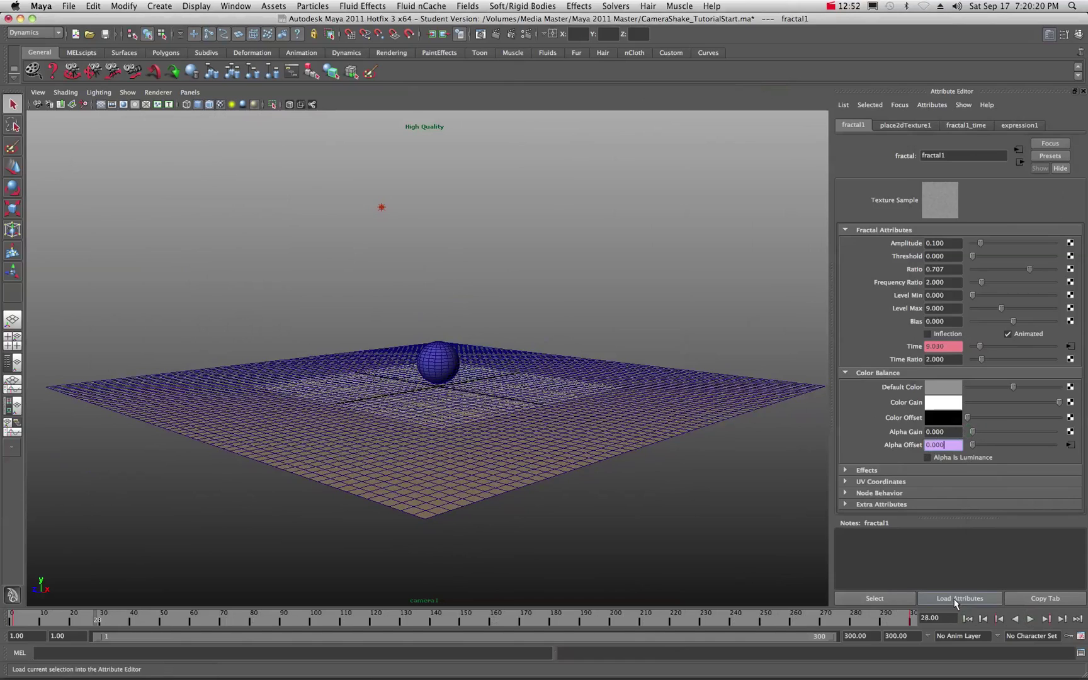
{"action": "left_click", "coordinate": [968, 619]}
{"action": "left_click", "coordinate": [1031, 619]}
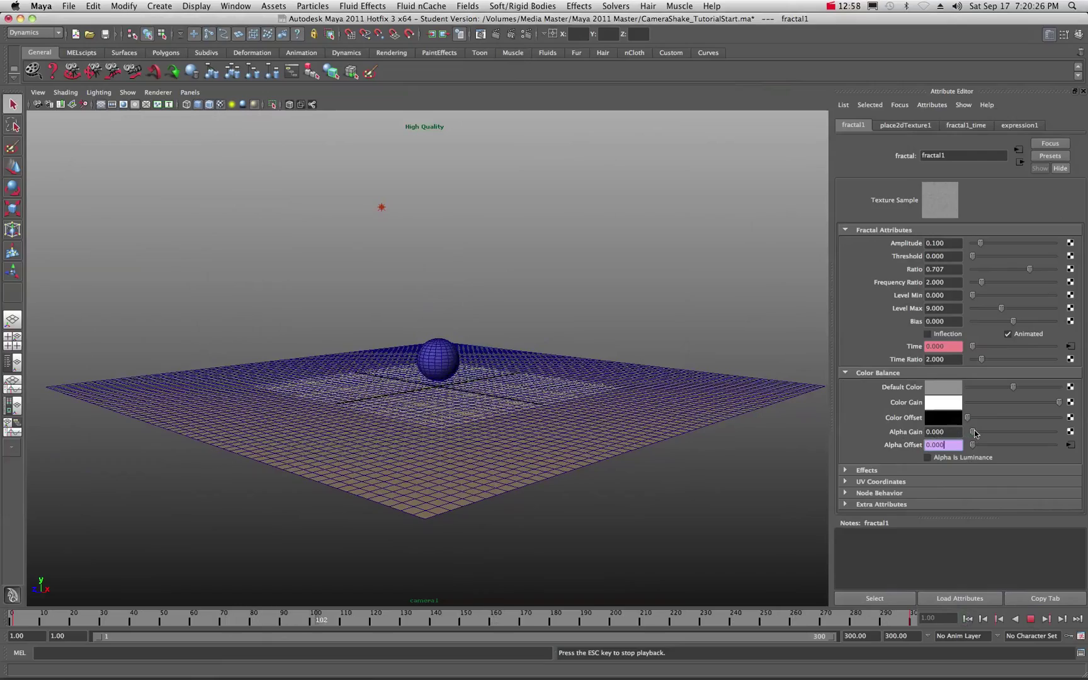
{"action": "mouse_move", "coordinate": [972, 432]}
{"action": "left_mouse_down"}
{"action": "mouse_move", "coordinate": [1035, 434]}
{"action": "mouse_move", "coordinate": [968, 435]}
{"action": "left_mouse_up"}
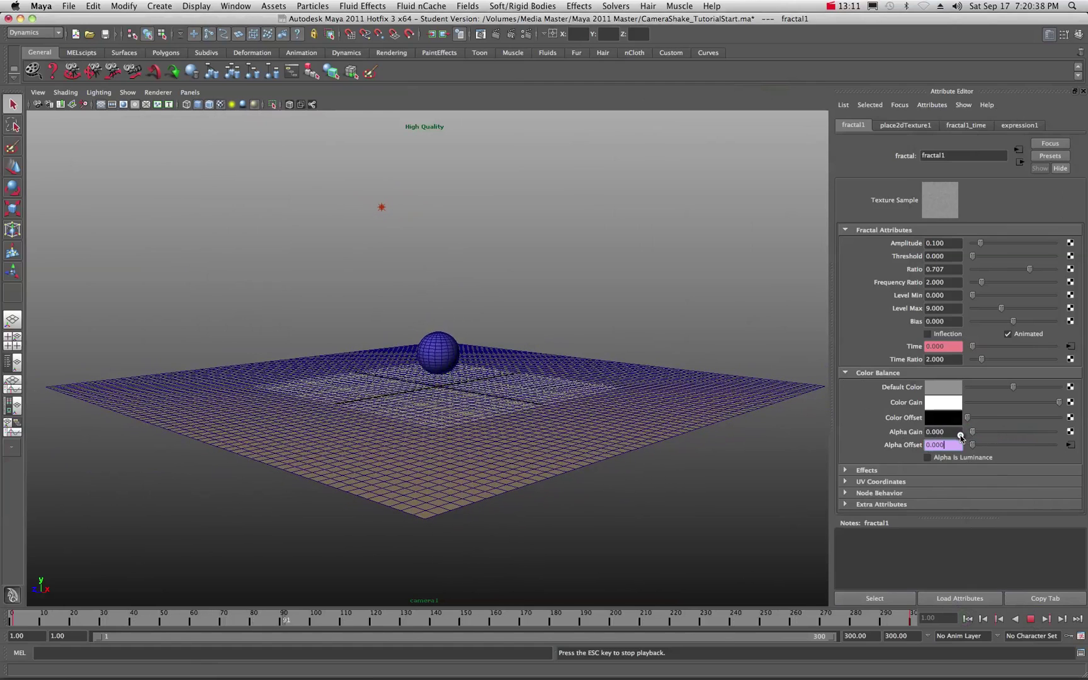
{"action": "left_click", "coordinate": [1032, 621]}
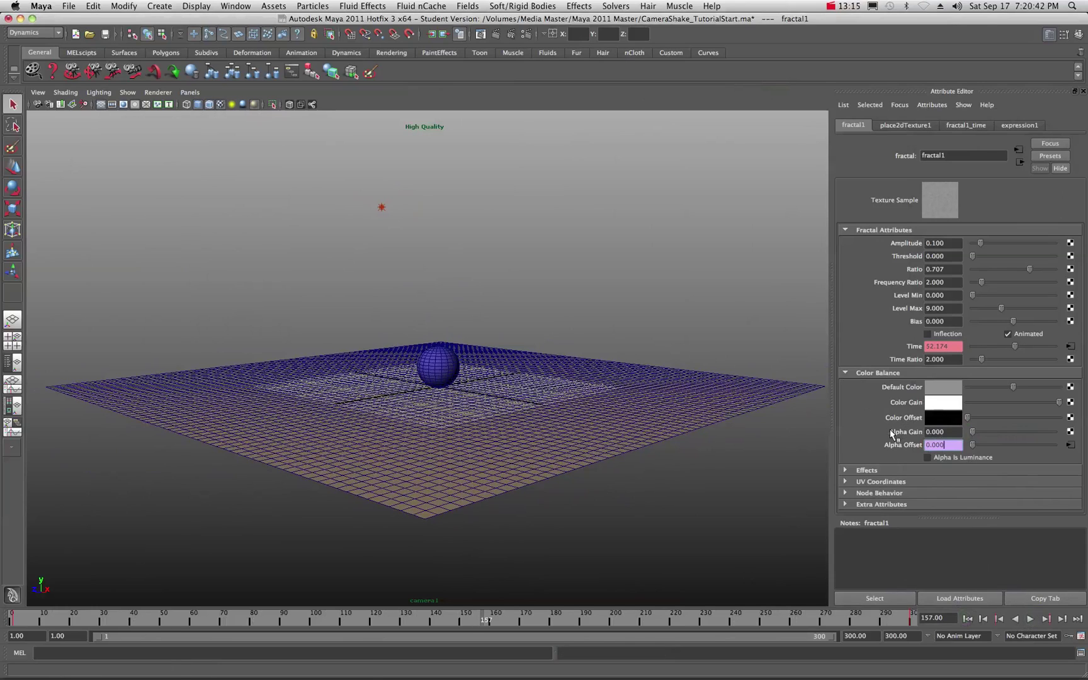
Play the animation and stop it at frame 28.
{"action": "left_click", "coordinate": [968, 619]}
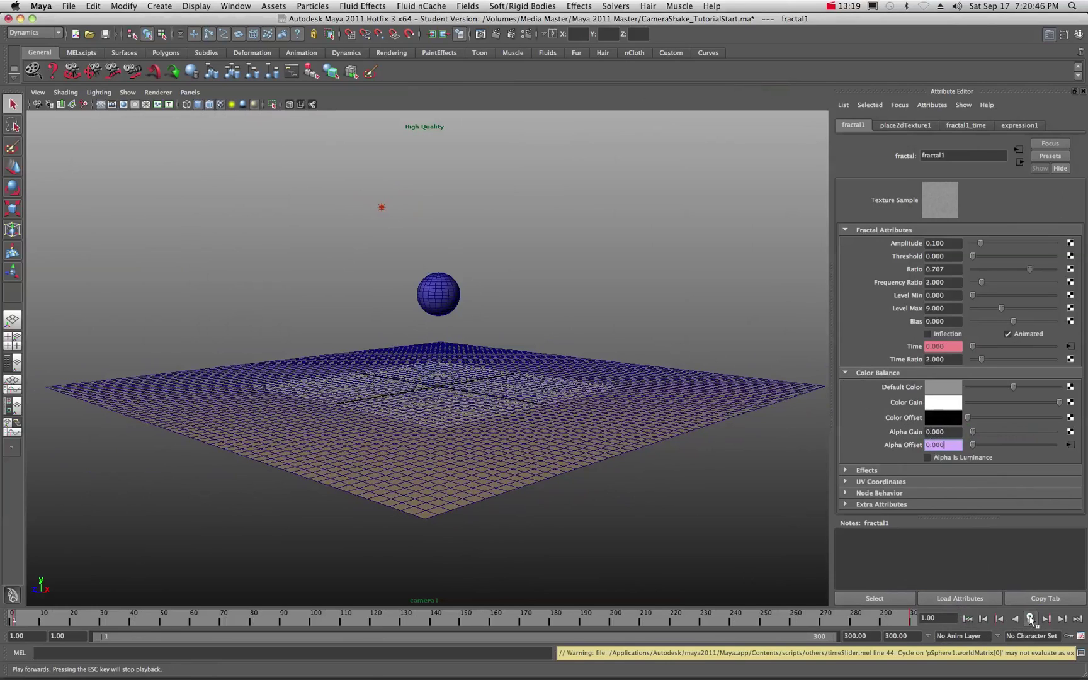
{"action": "left_click", "coordinate": [1030, 621]}
{"action": "left_click", "coordinate": [1031, 620]}
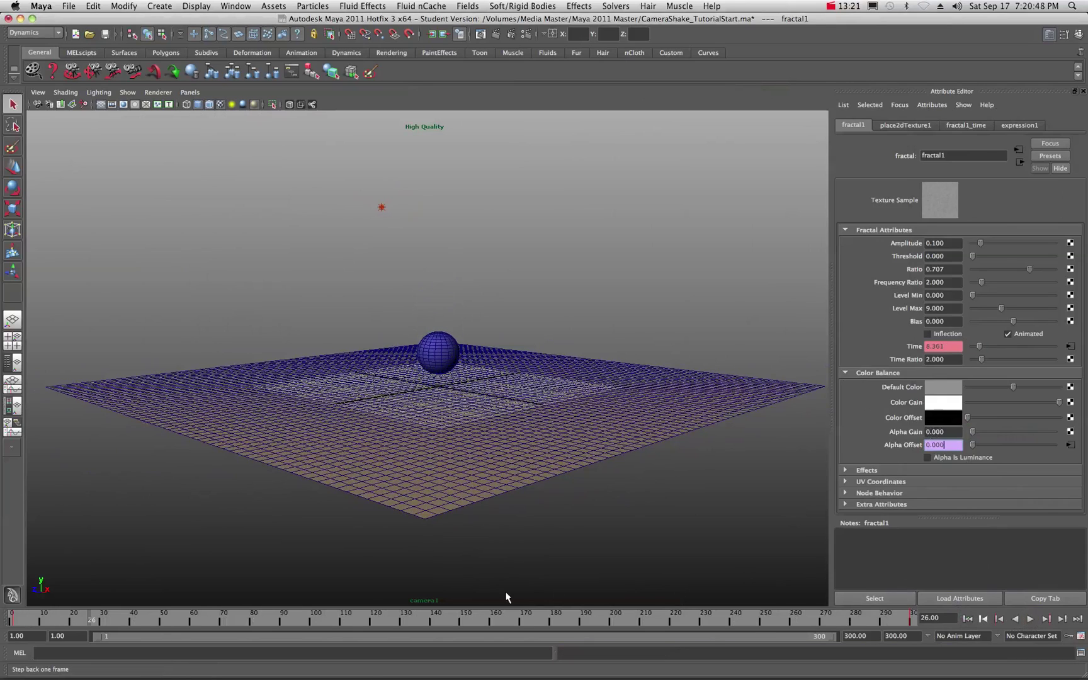
{"action": "scroll", "coordinate": [335, 431], "scroll_direction": "up", "scroll_amount": 10}
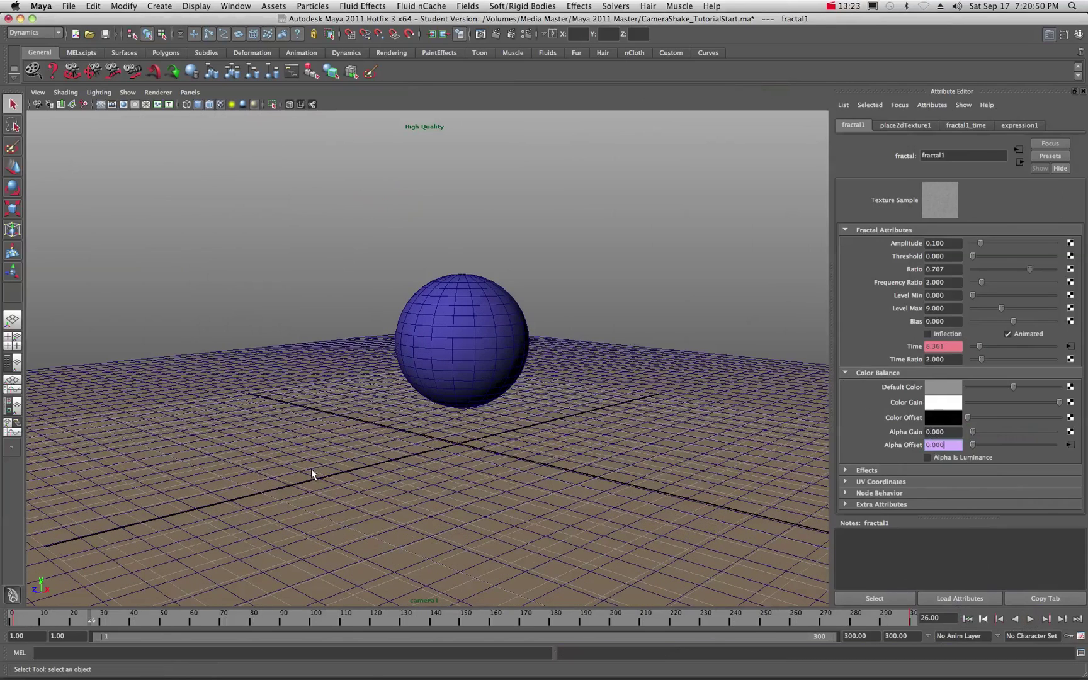
{"action": "key", "text": "alt+v"}
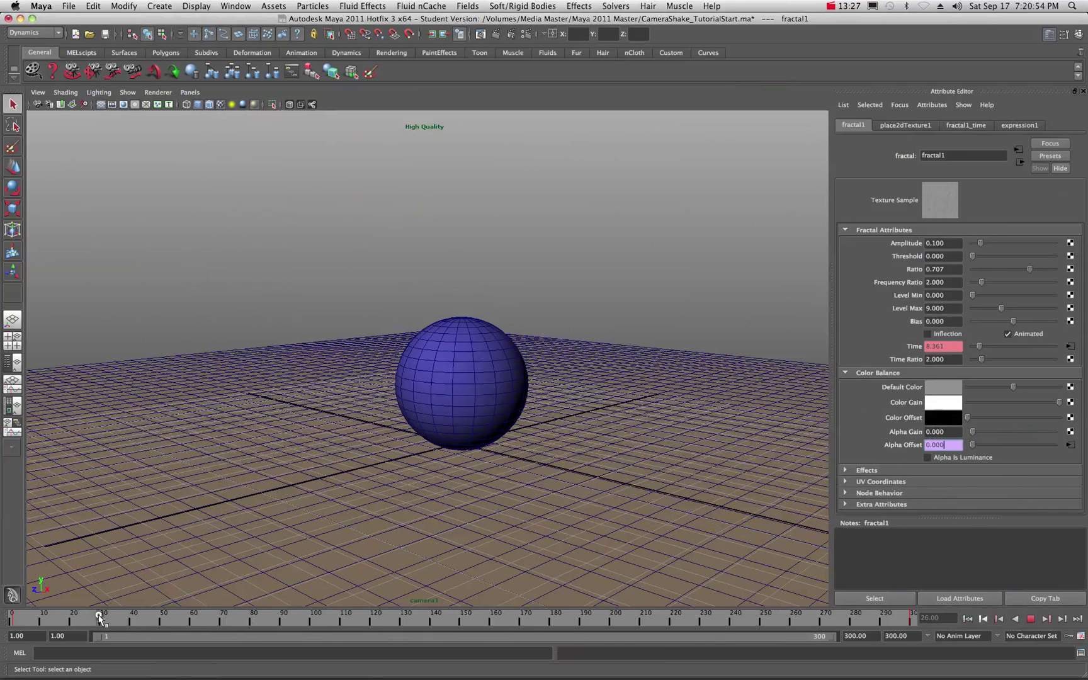
{"action": "left_click", "coordinate": [99, 618]}
{"action": "left_click", "coordinate": [96, 617]}
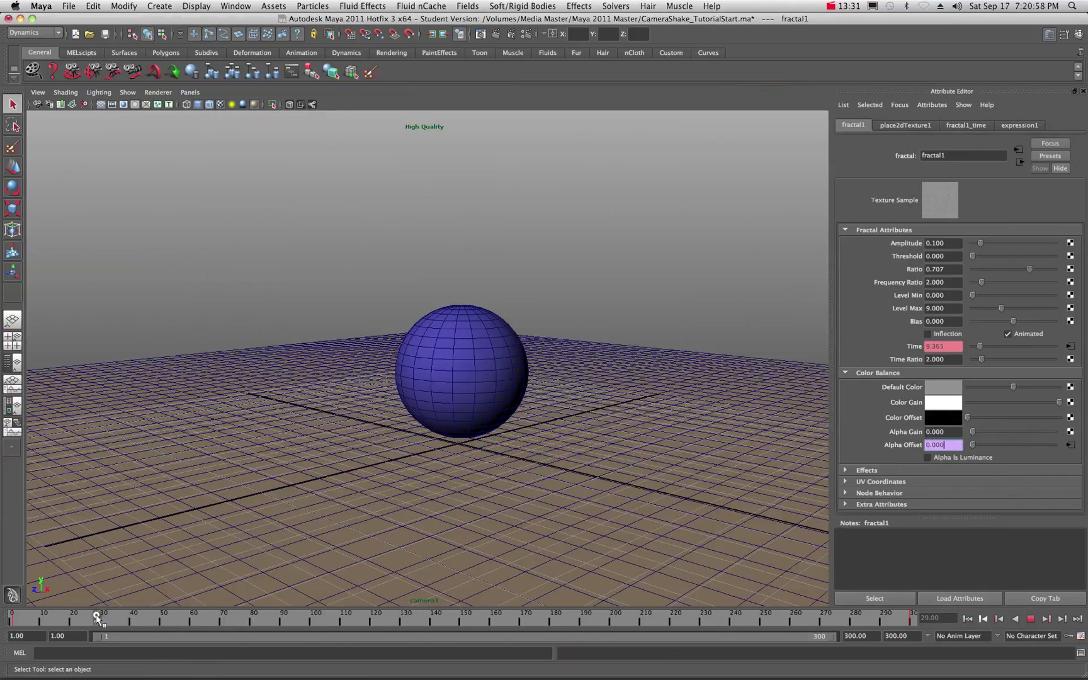
Key Alpha Gain at frame 28, then raise it to 0.250 at frame 29 and key again.
{"action": "right_click", "coordinate": [906, 430]}
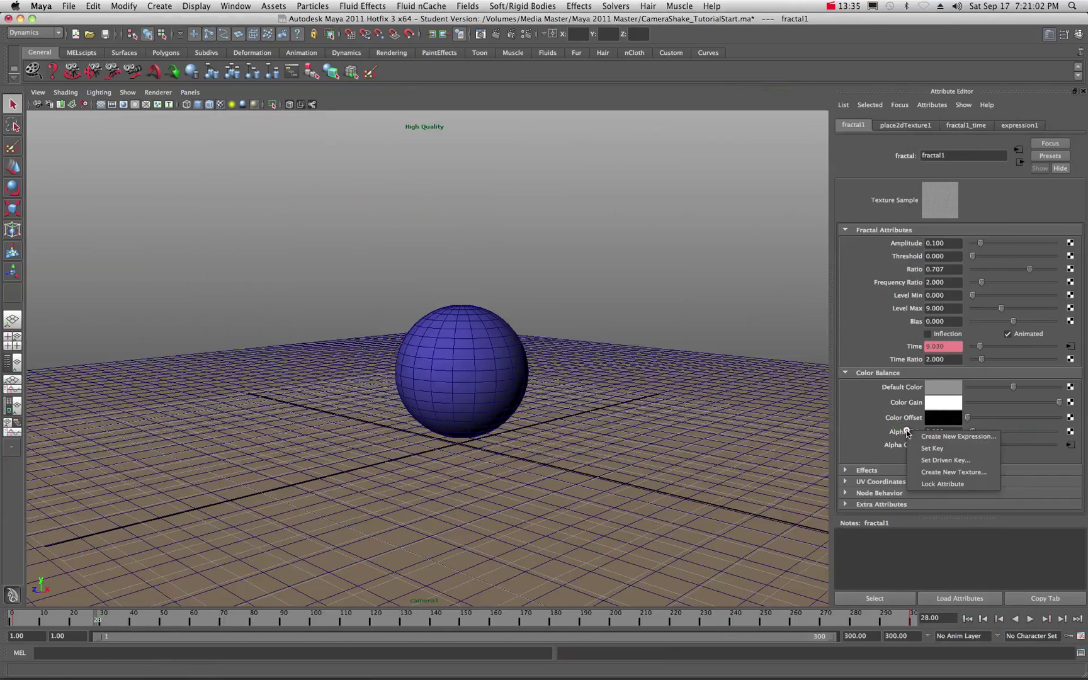
{"action": "left_click", "coordinate": [915, 454]}
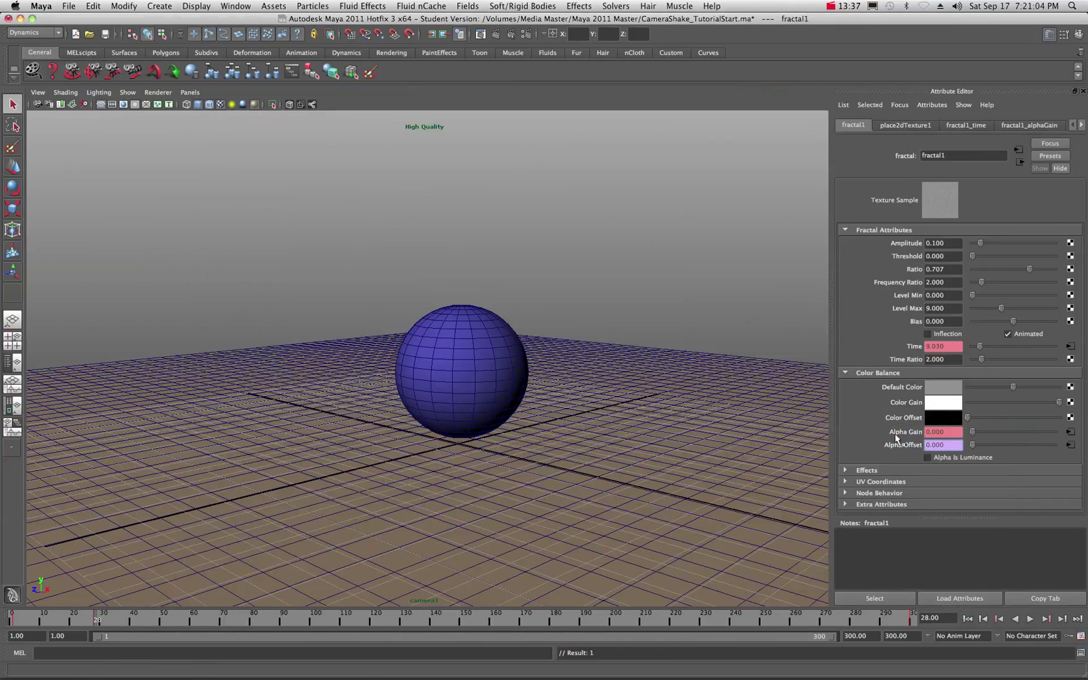
{"action": "left_click", "coordinate": [97, 615]}
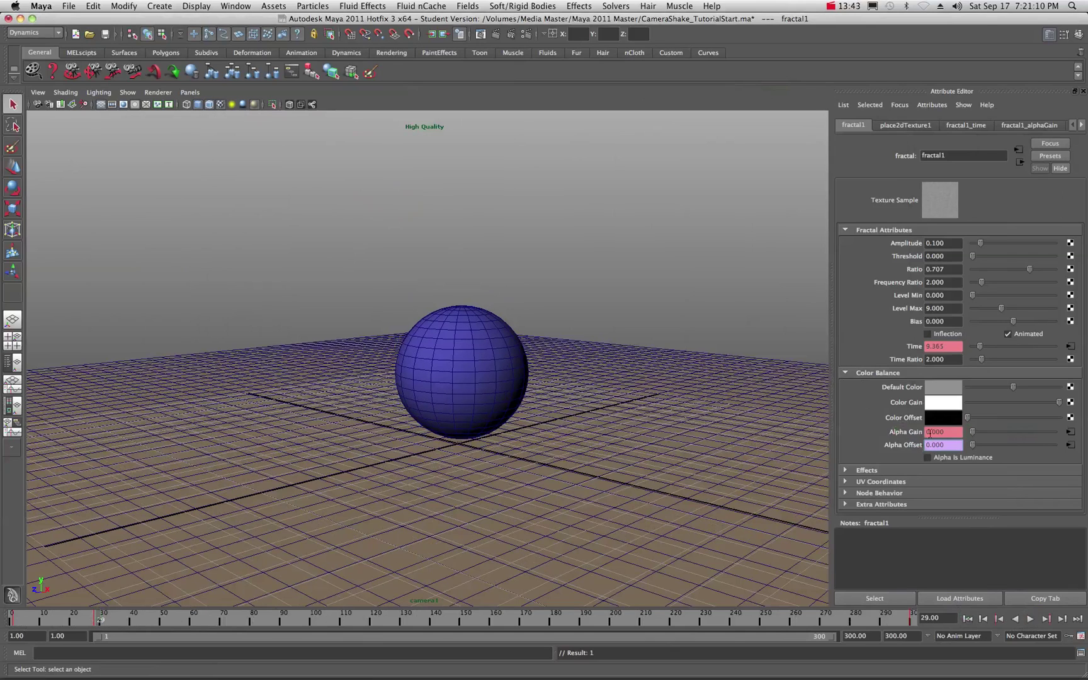
{"action": "left_click_drag", "start_coordinate": [970, 434], "coordinate": [995, 433]}
{"action": "right_click", "coordinate": [897, 433]}
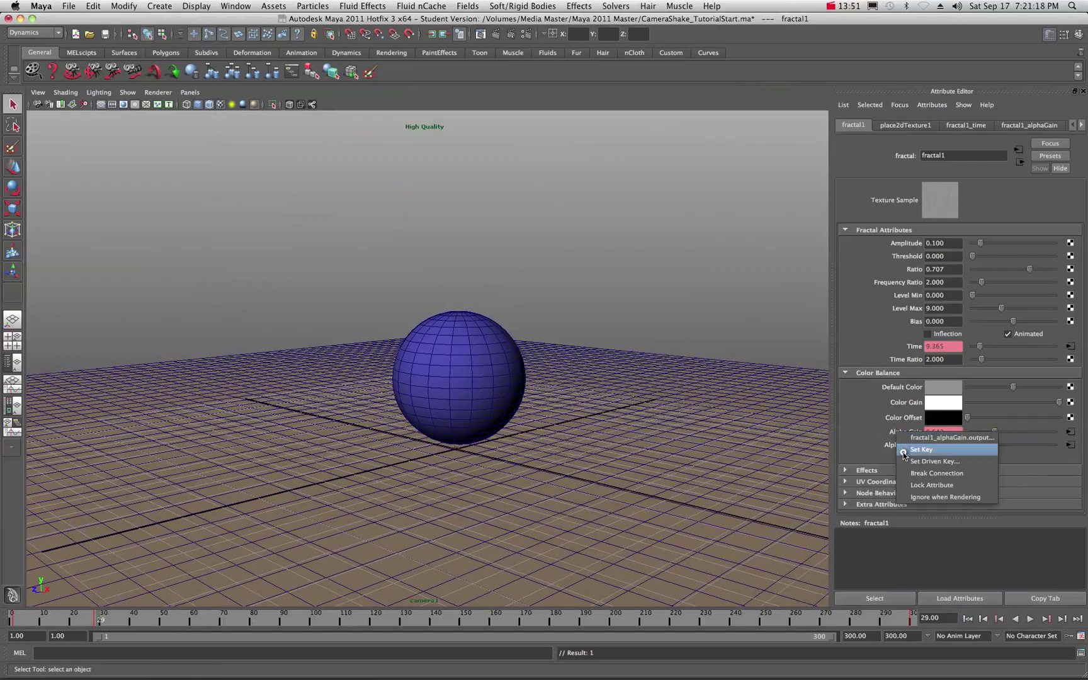
{"action": "left_click", "coordinate": [905, 451]}
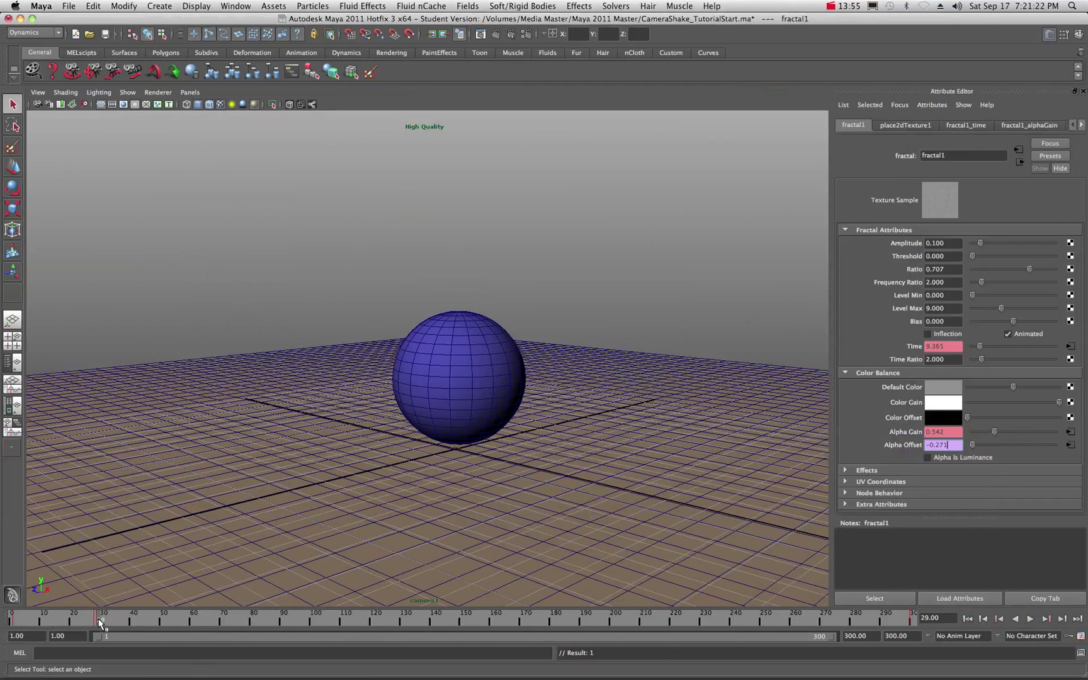
Play back to watch the shake, turn Alpha Gain down to 0.000, and rewind to frame 1.
{"action": "key", "text": "alt+v"}
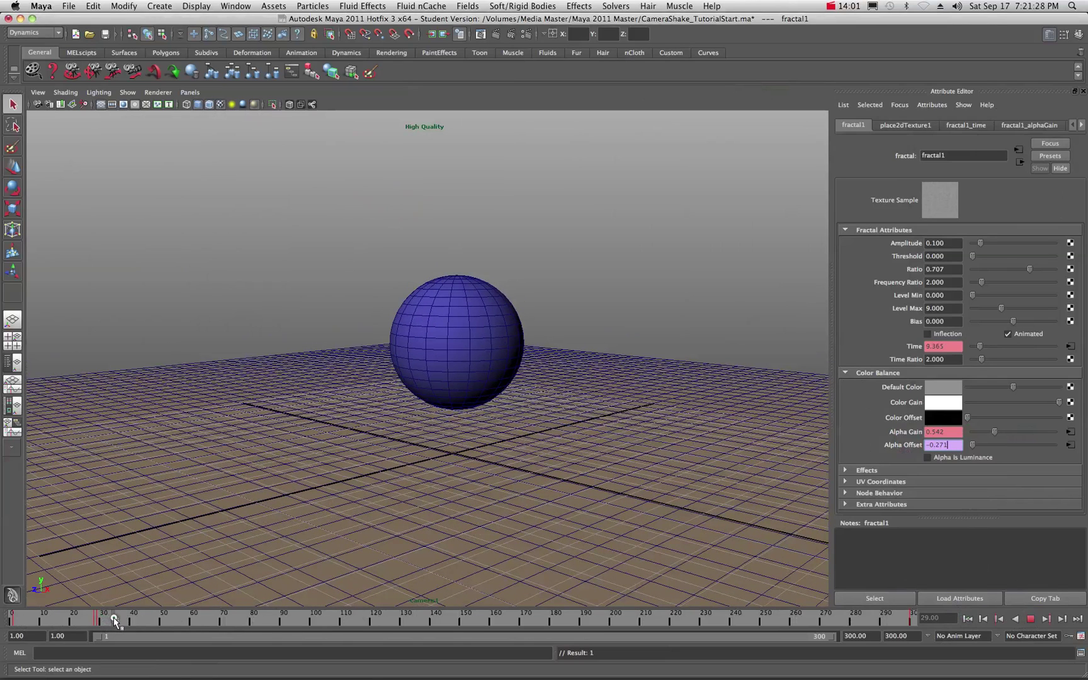
{"action": "key", "text": "alt+v"}
{"action": "right_click", "coordinate": [905, 434]}
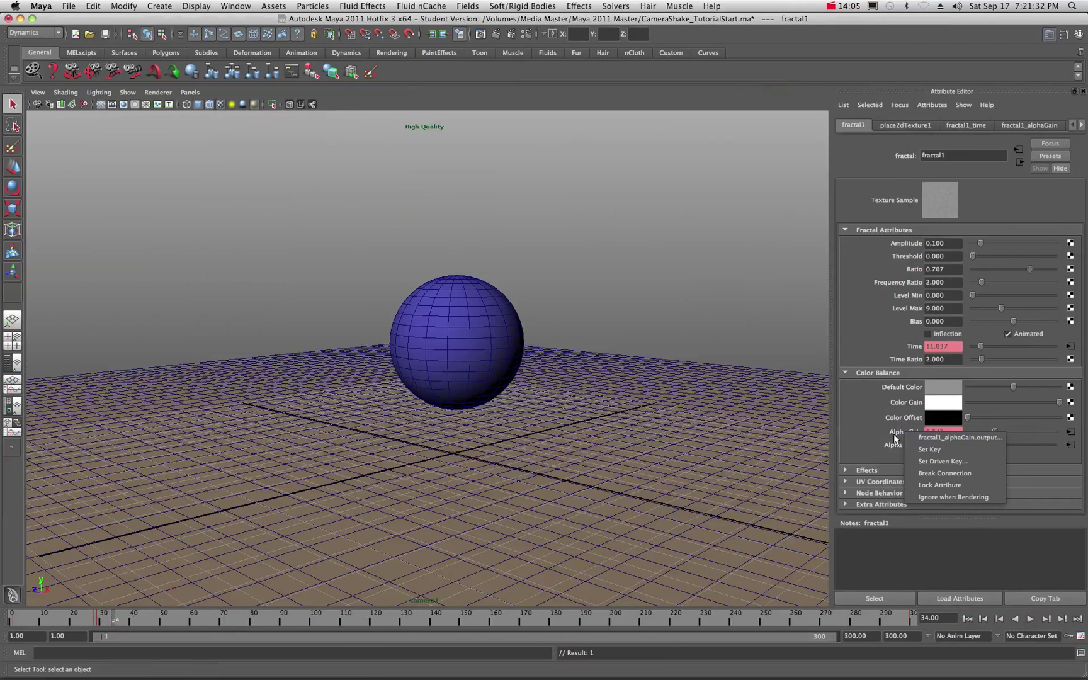
{"action": "left_click", "coordinate": [898, 439]}
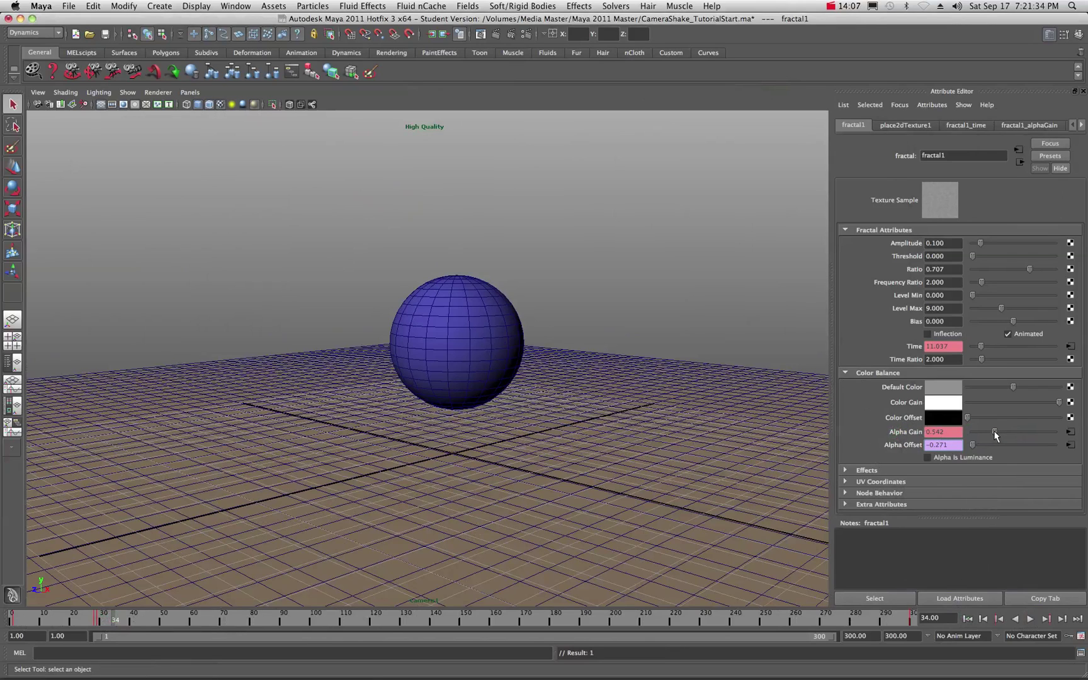
{"action": "left_click_drag", "start_coordinate": [995, 435], "coordinate": [972, 434]}
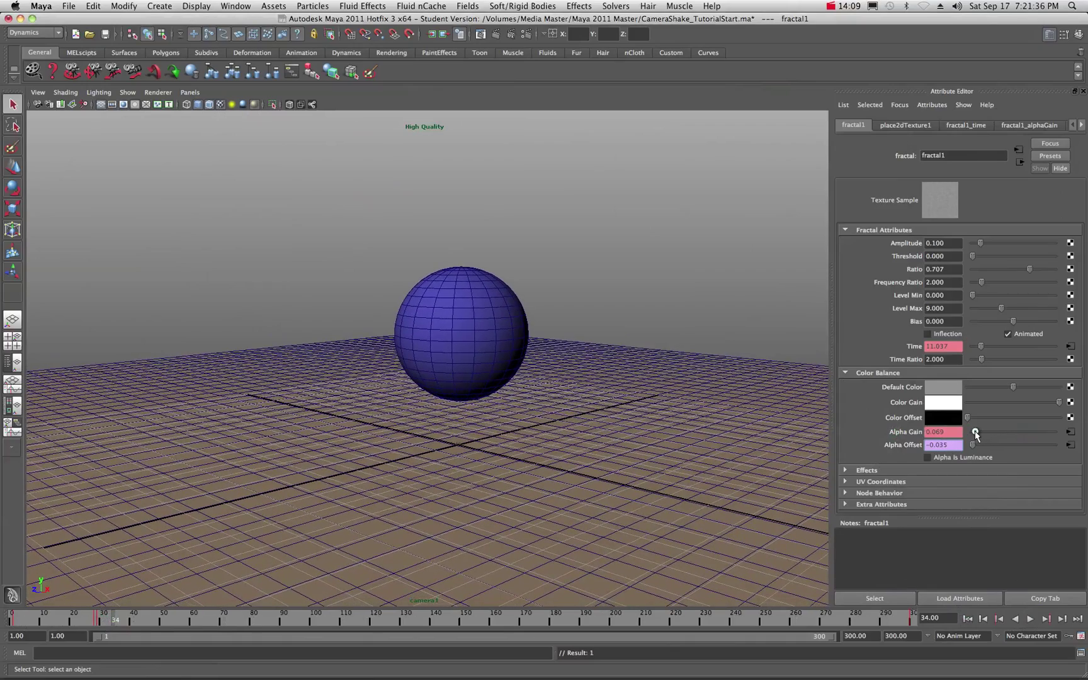
{"action": "left_click", "coordinate": [931, 444]}
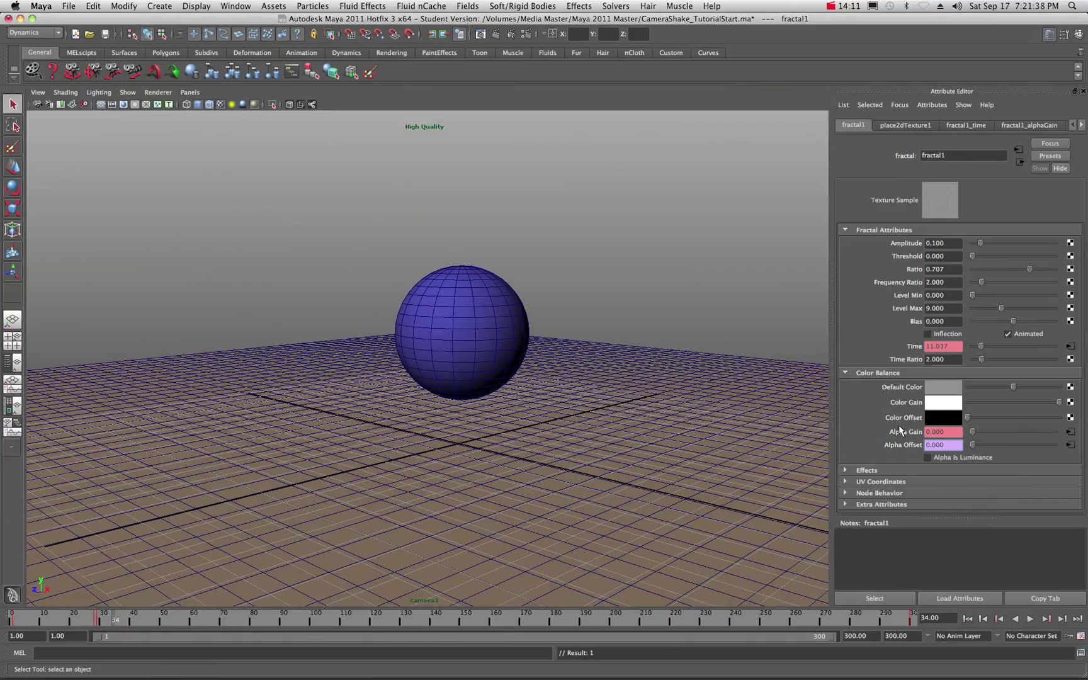
{"action": "right_click", "coordinate": [901, 432]}
{"action": "left_click", "coordinate": [926, 436]}
{"action": "left_click", "coordinate": [968, 619]}
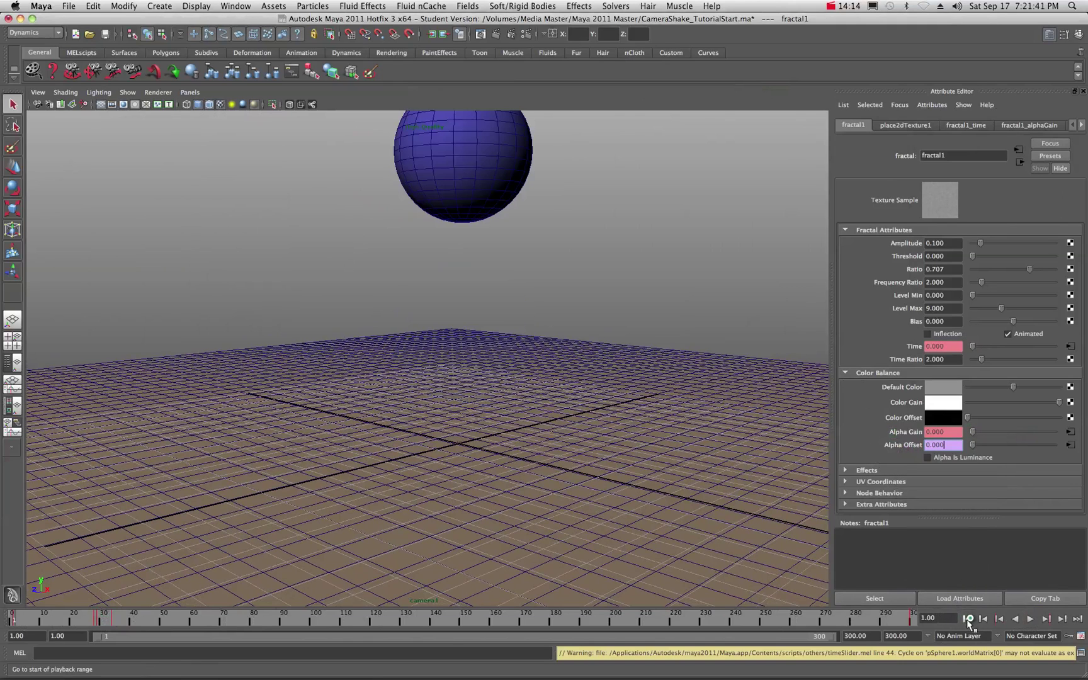
{"action": "left_click", "coordinate": [1030, 620]}
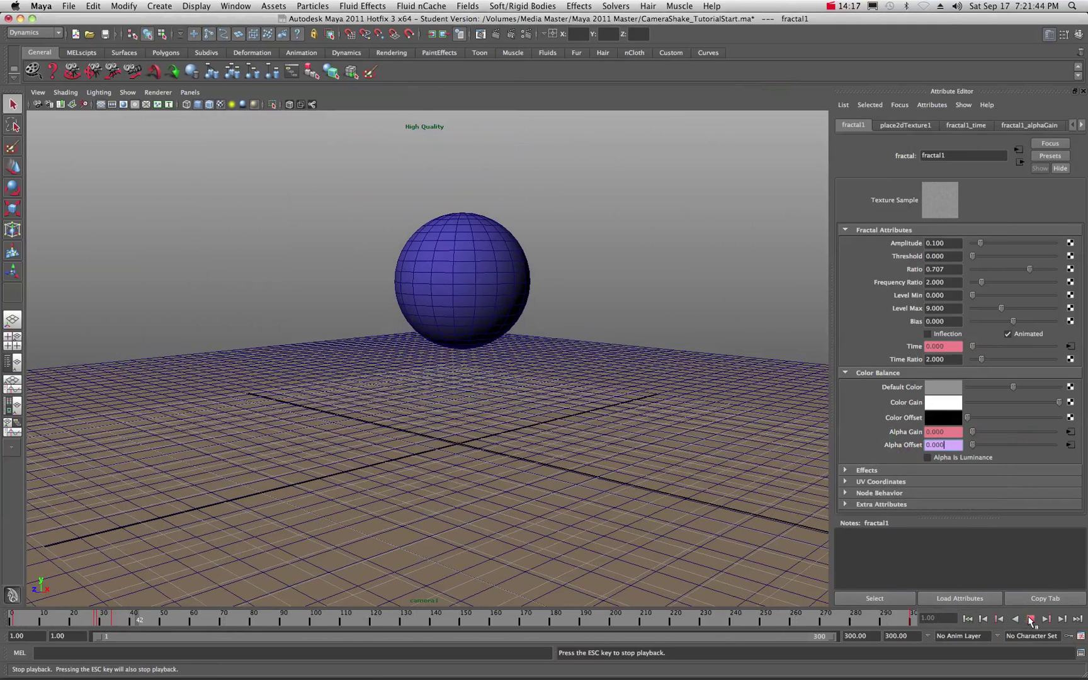
{"action": "left_click", "coordinate": [1031, 620]}
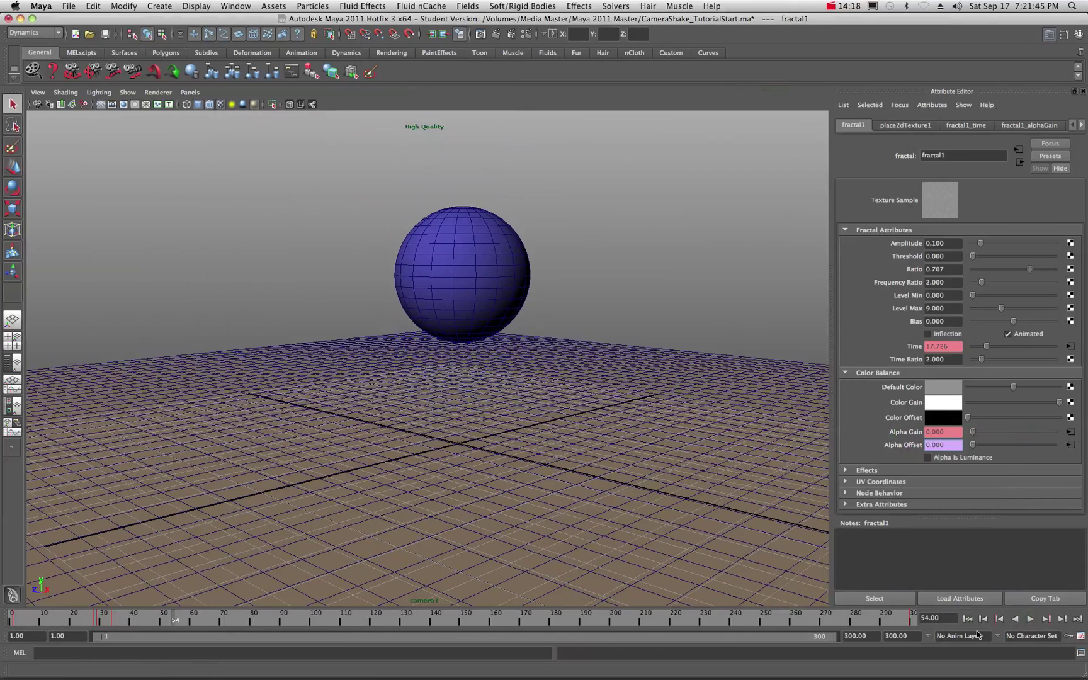
{"action": "left_click", "coordinate": [1031, 620]}
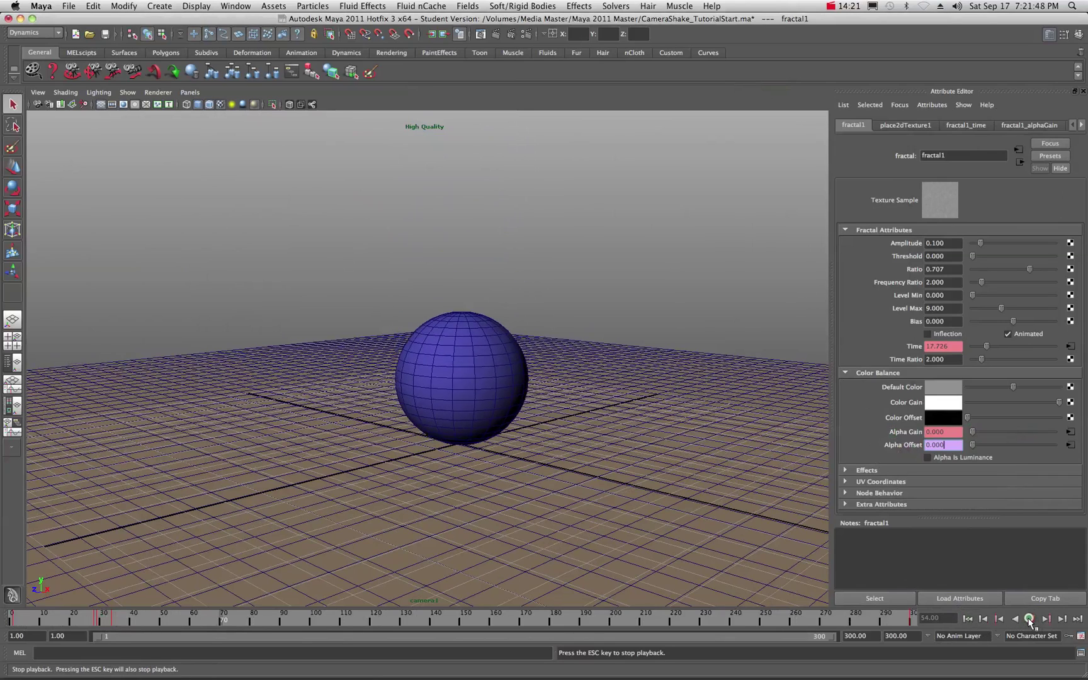
{"action": "left_click", "coordinate": [1031, 620]}
{"action": "left_click", "coordinate": [1031, 619]}
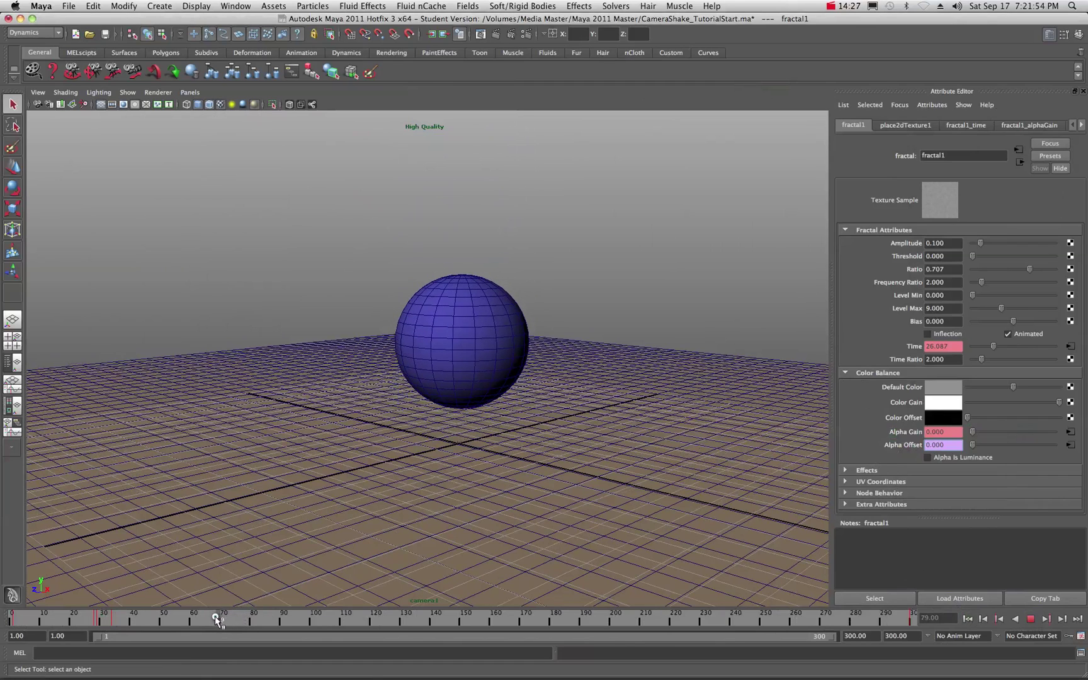
{"action": "left_click_drag", "start_coordinate": [208, 620], "coordinate": [2, 626]}
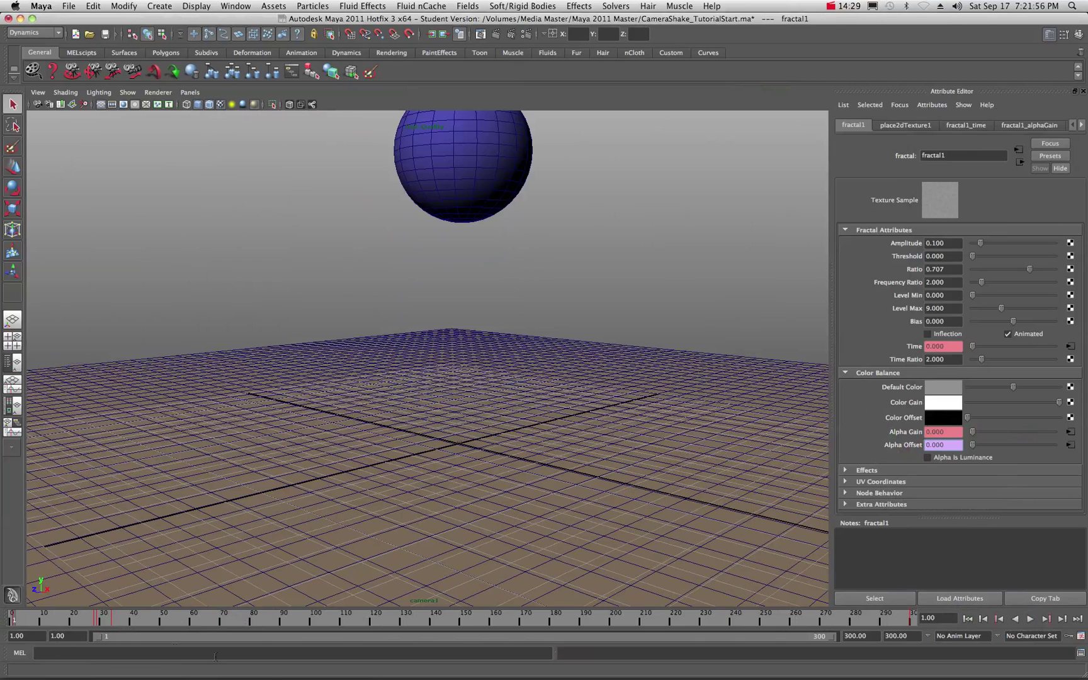
{"action": "left_click", "coordinate": [1027, 619]}
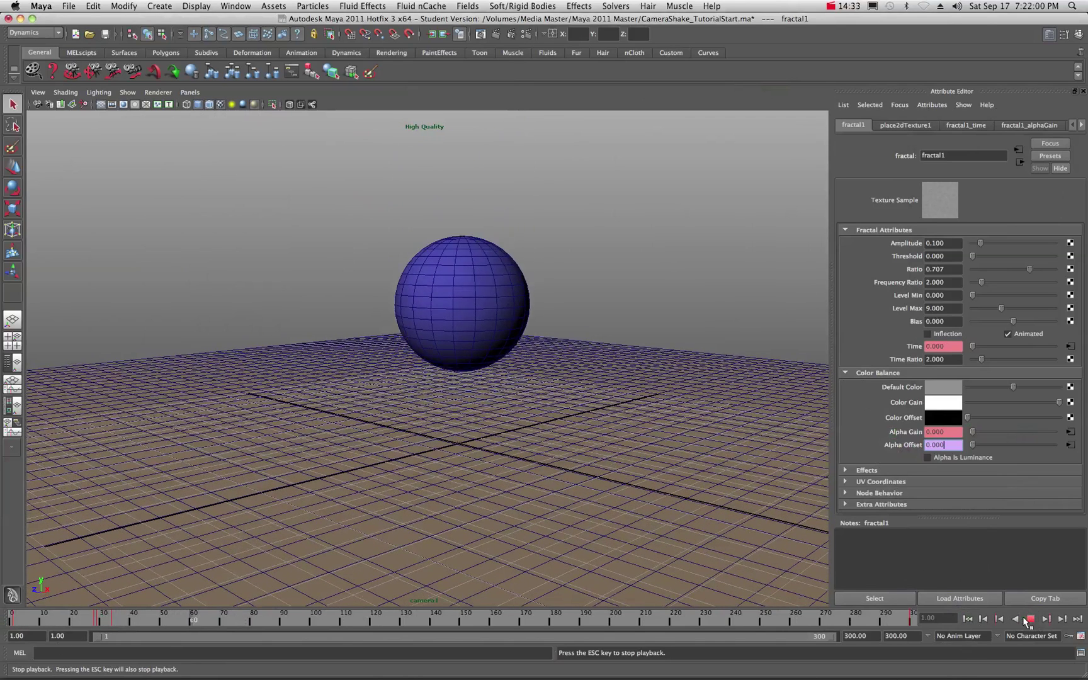
{"action": "left_click", "coordinate": [1026, 619]}
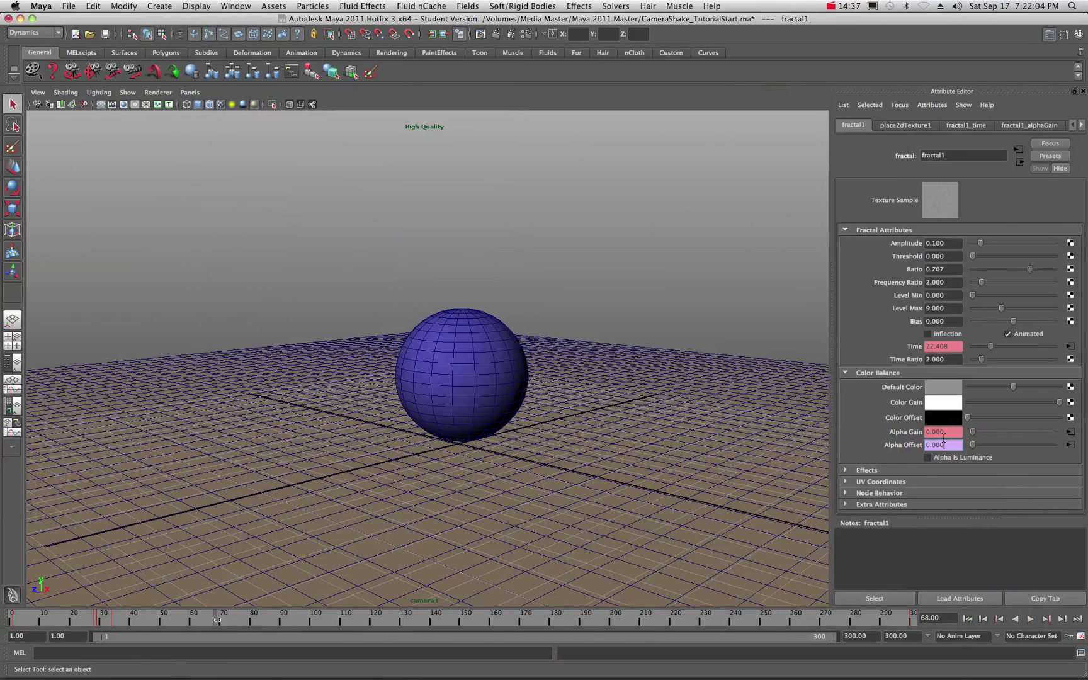
Key fractal1's Alpha Gain at 0.000 on frame 68 and play back to check it.
{"action": "right_click", "coordinate": [900, 431]}
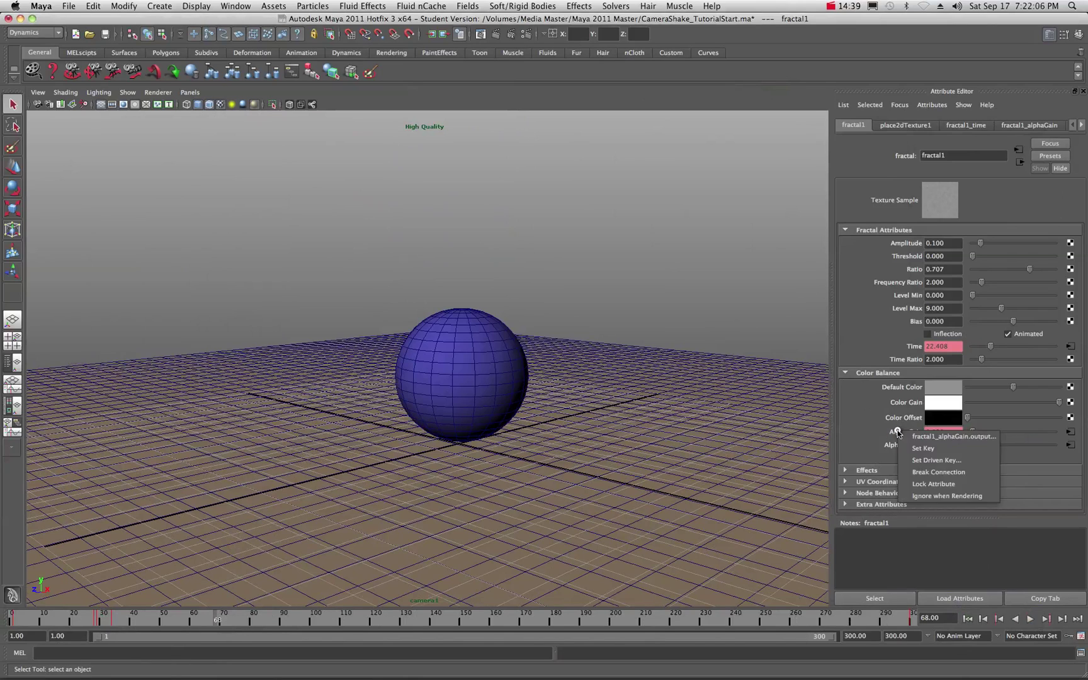
{"action": "left_click", "coordinate": [907, 447]}
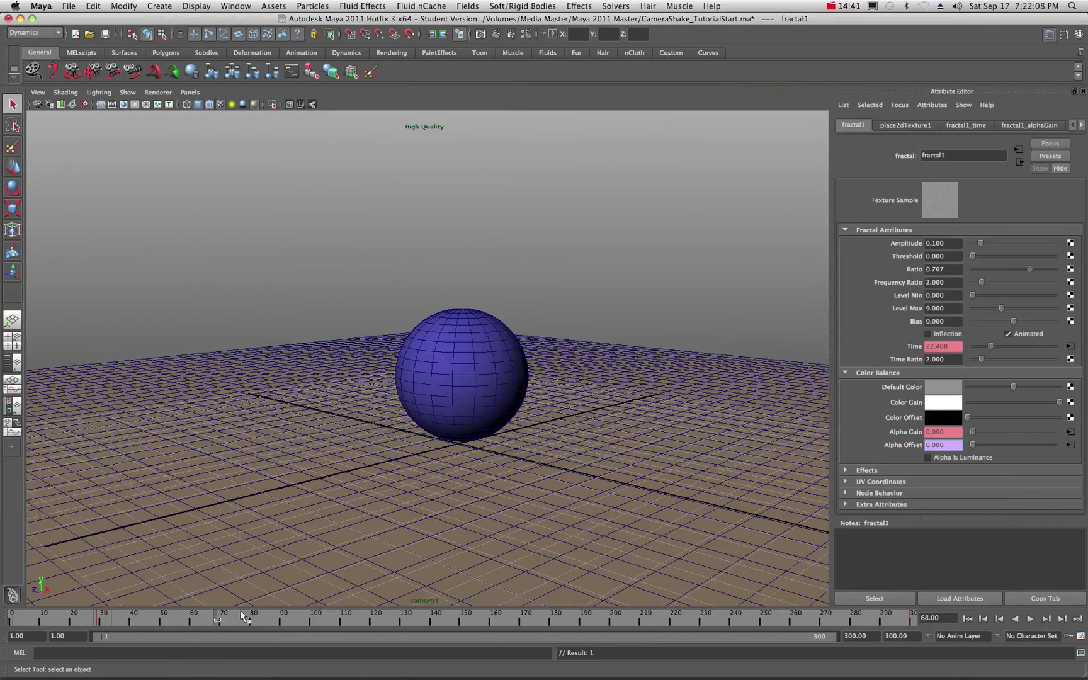
{"action": "key", "text": "alt+v"}
{"action": "left_click", "coordinate": [219, 620]}
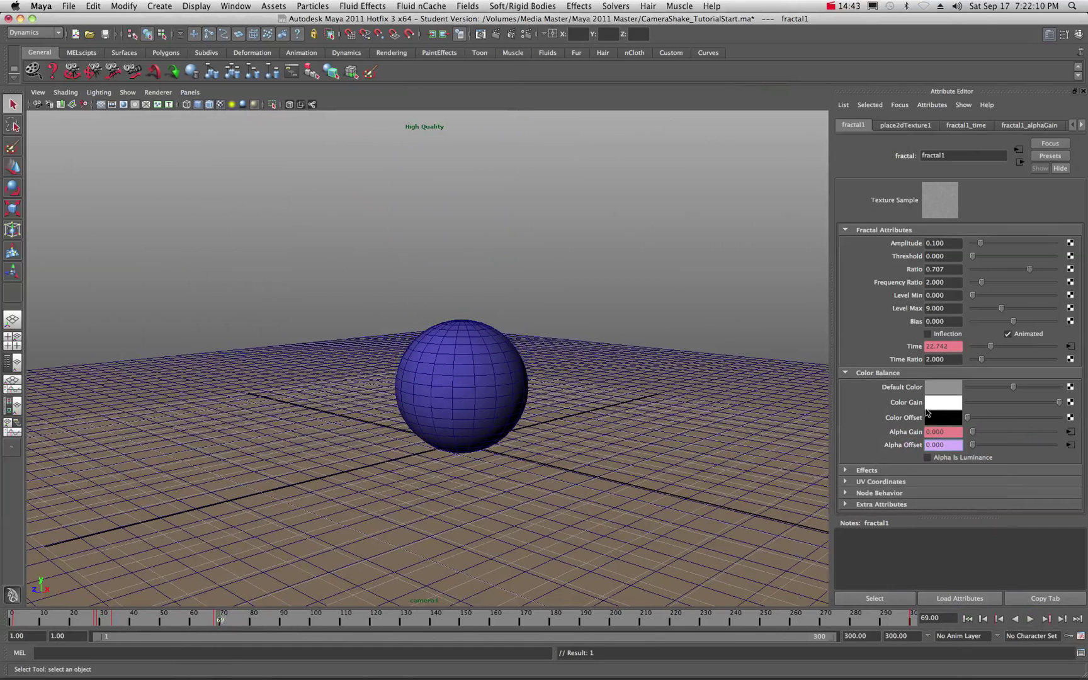
Test the key by dragging Alpha Gain to 0.292, then scrub ahead to frame 73.
{"action": "left_click", "coordinate": [974, 433]}
{"action": "left_click_drag", "start_coordinate": [974, 433], "coordinate": [985, 434]}
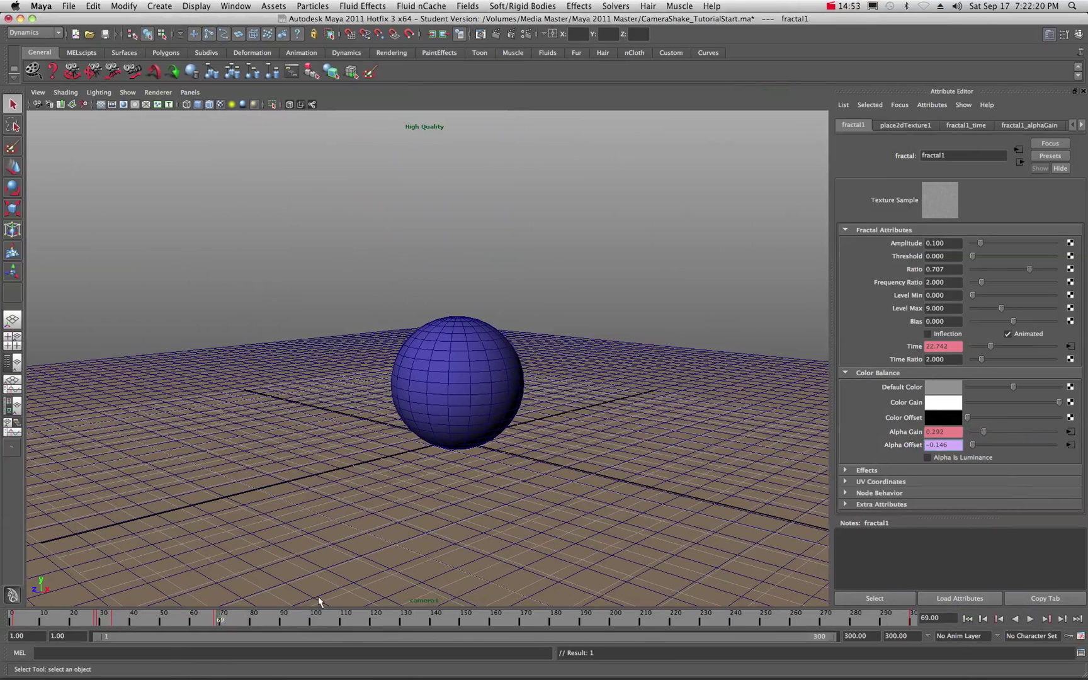
{"action": "left_click_drag", "start_coordinate": [216, 618], "coordinate": [231, 618]}
{"action": "left_click", "coordinate": [943, 445]}
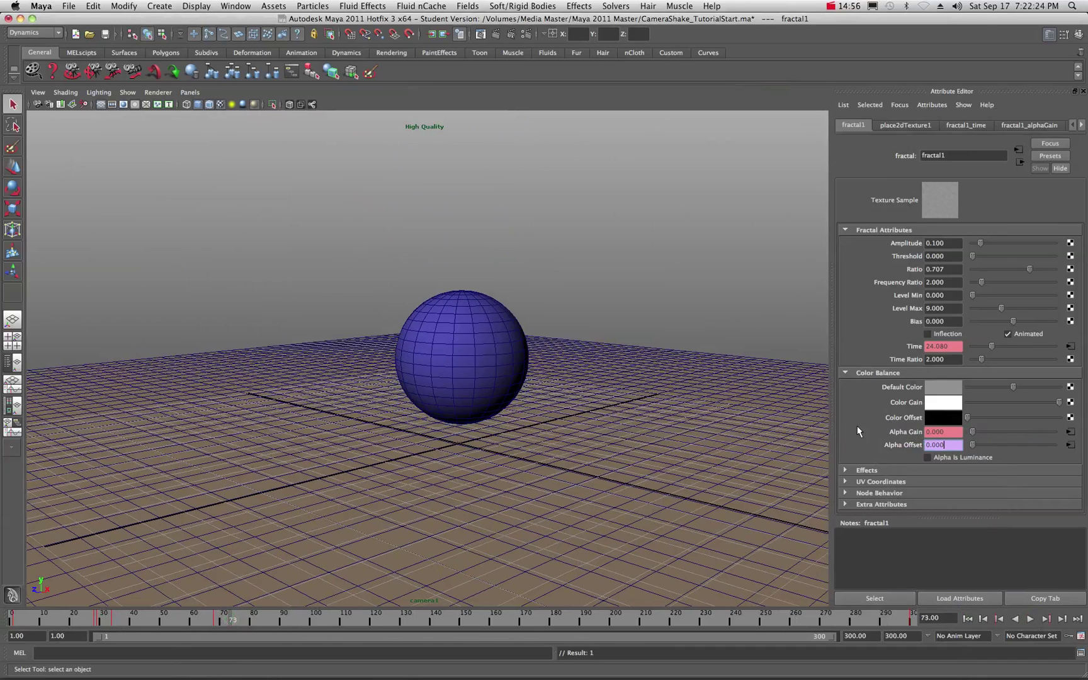
{"action": "right_click", "coordinate": [894, 430]}
{"action": "left_click", "coordinate": [987, 434]}
{"action": "left_click", "coordinate": [967, 619]}
{"action": "left_click", "coordinate": [1031, 619]}
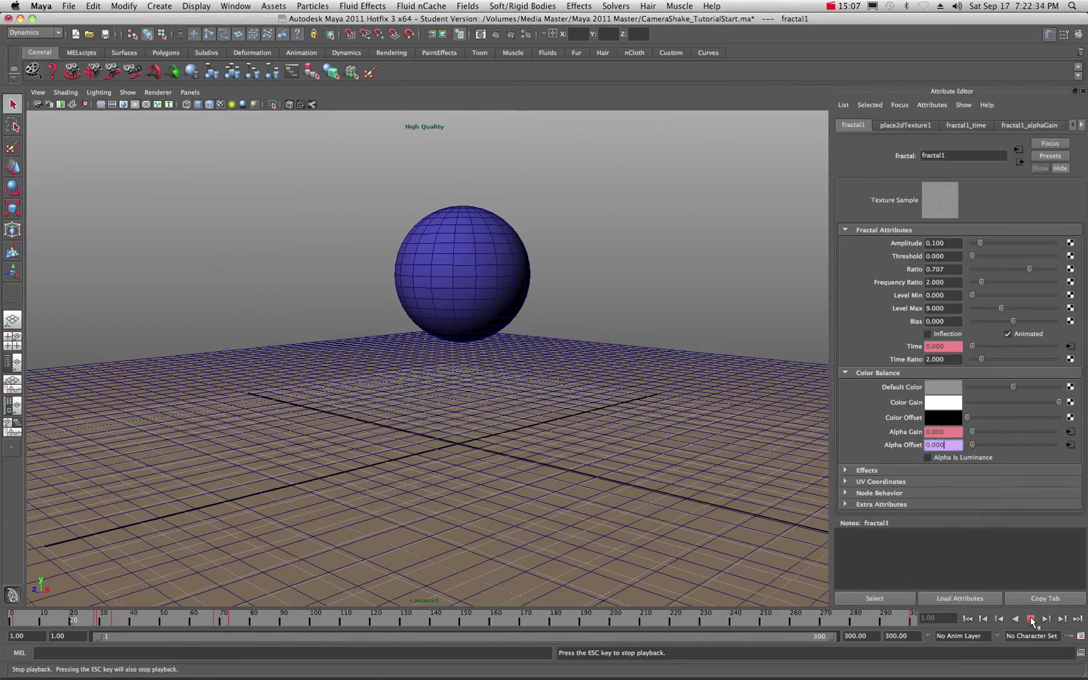
{"action": "left_click", "coordinate": [1032, 620]}
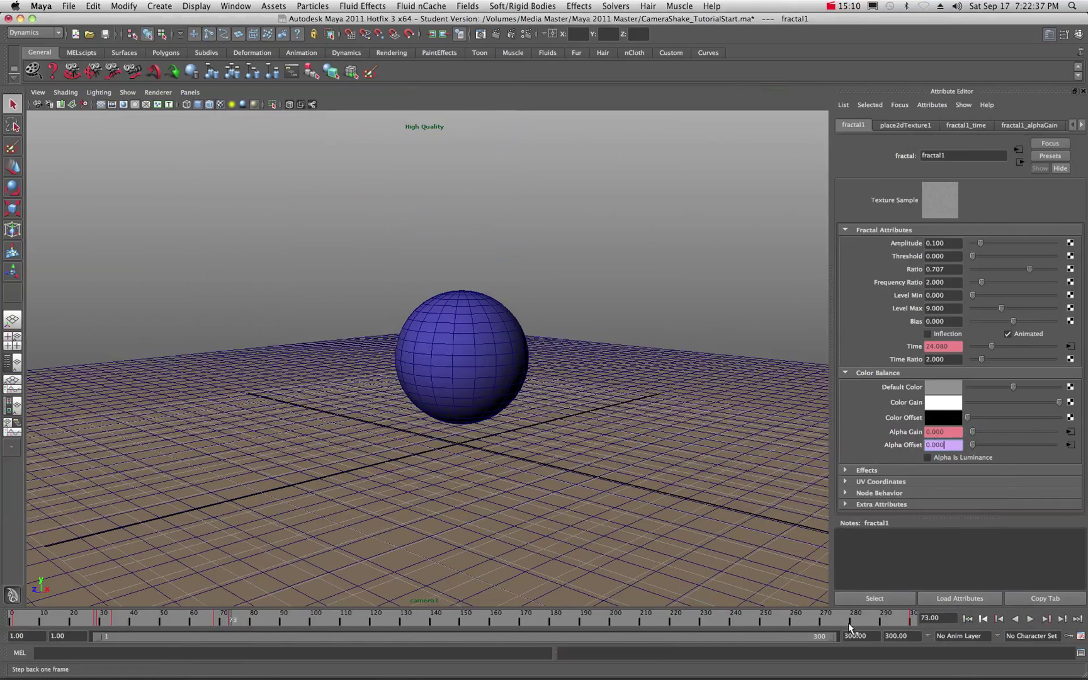
{"action": "left_click", "coordinate": [968, 618]}
{"action": "left_click", "coordinate": [1030, 620]}
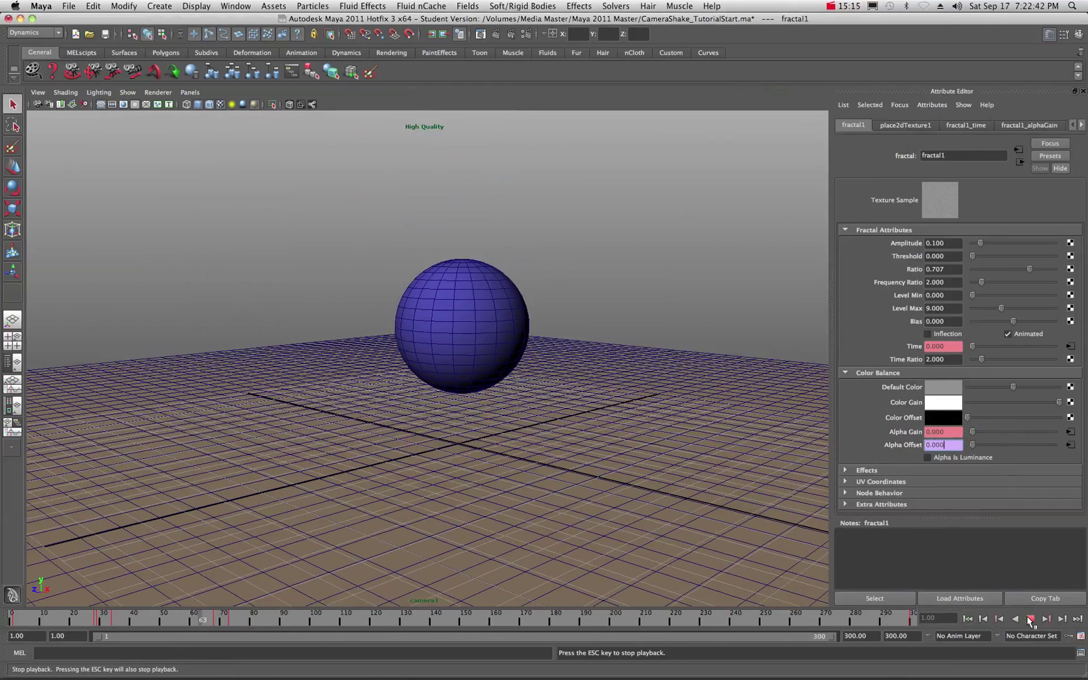
{"action": "left_click", "coordinate": [1030, 619]}
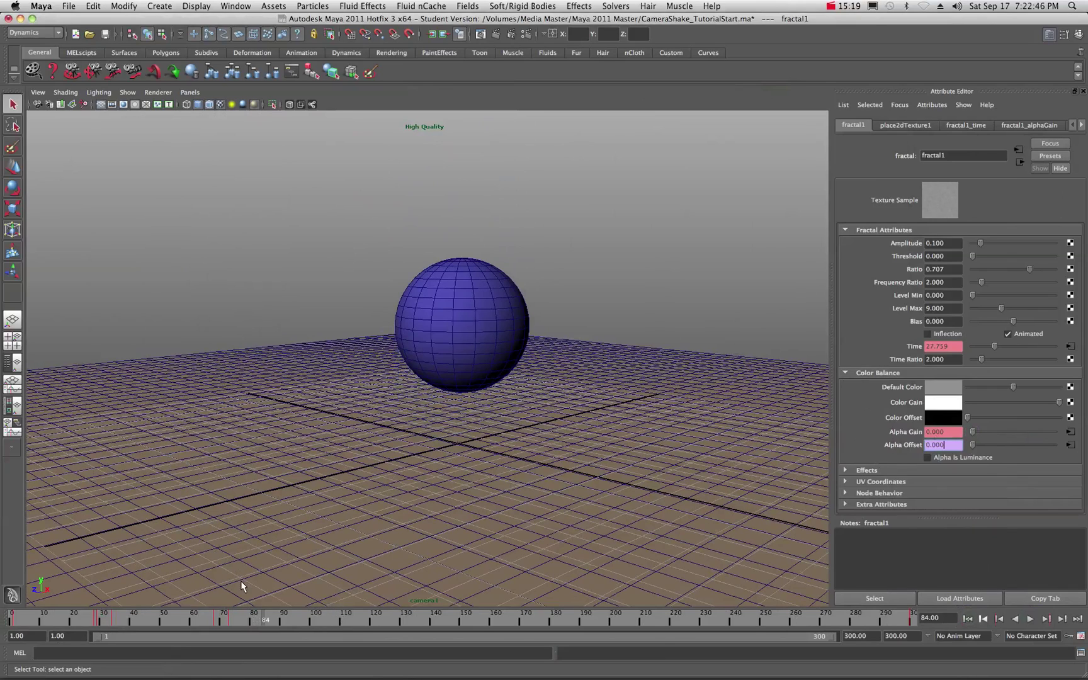
{"action": "left_click", "coordinate": [235, 618]}
{"action": "left_click", "coordinate": [93, 6]}
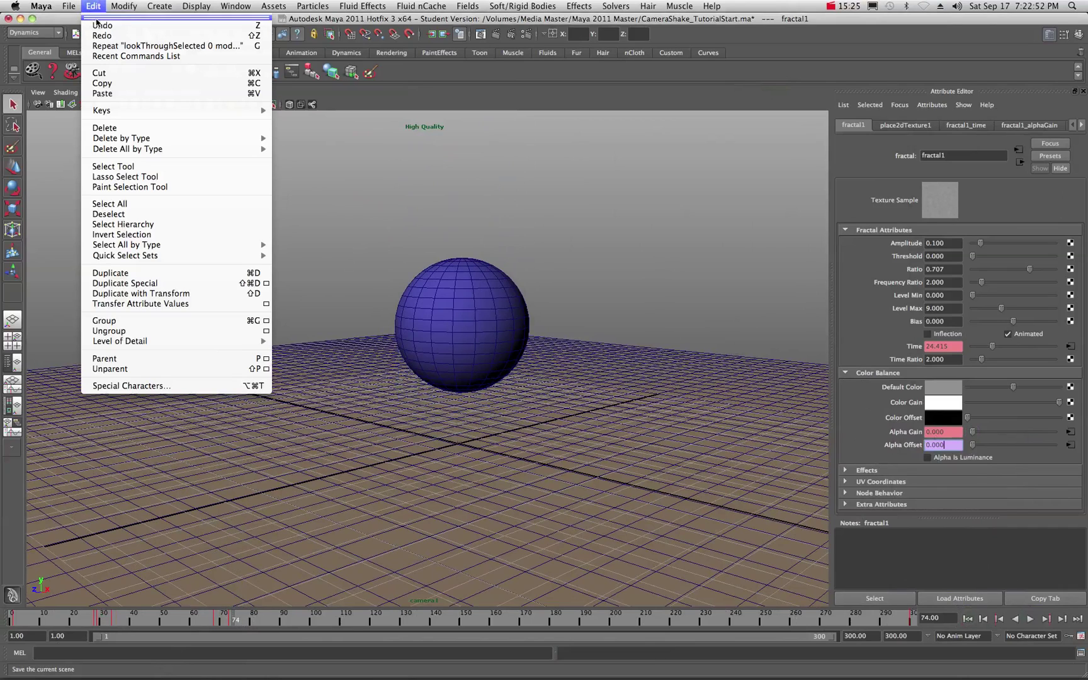
{"action": "left_click", "coordinate": [99, 27]}
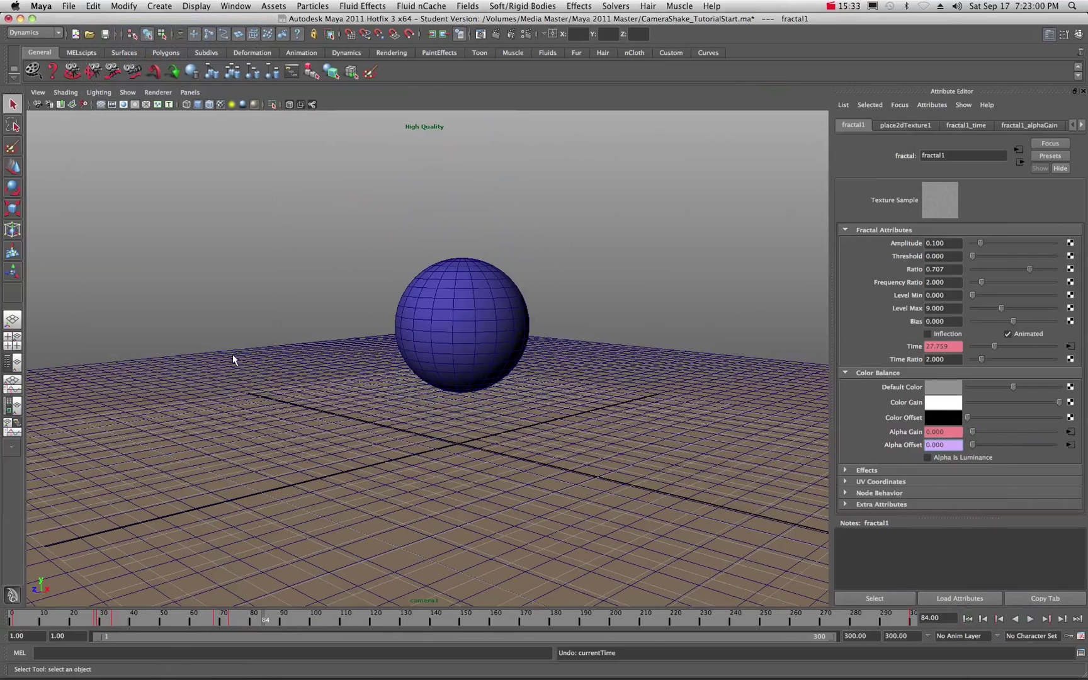
{"action": "left_click", "coordinate": [860, 427]}
{"action": "left_click_drag", "start_coordinate": [264, 619], "coordinate": [220, 619]}
{"action": "left_click_drag", "start_coordinate": [972, 431], "coordinate": [996, 439]}
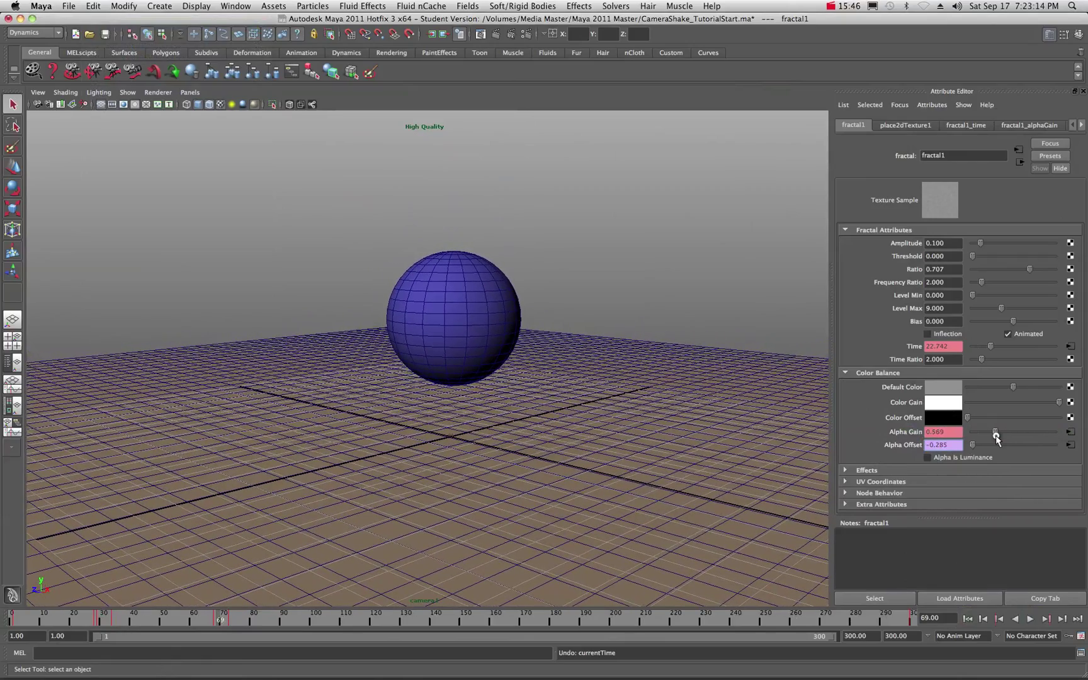
{"action": "right_click", "coordinate": [907, 445]}
{"action": "left_click", "coordinate": [911, 450]}
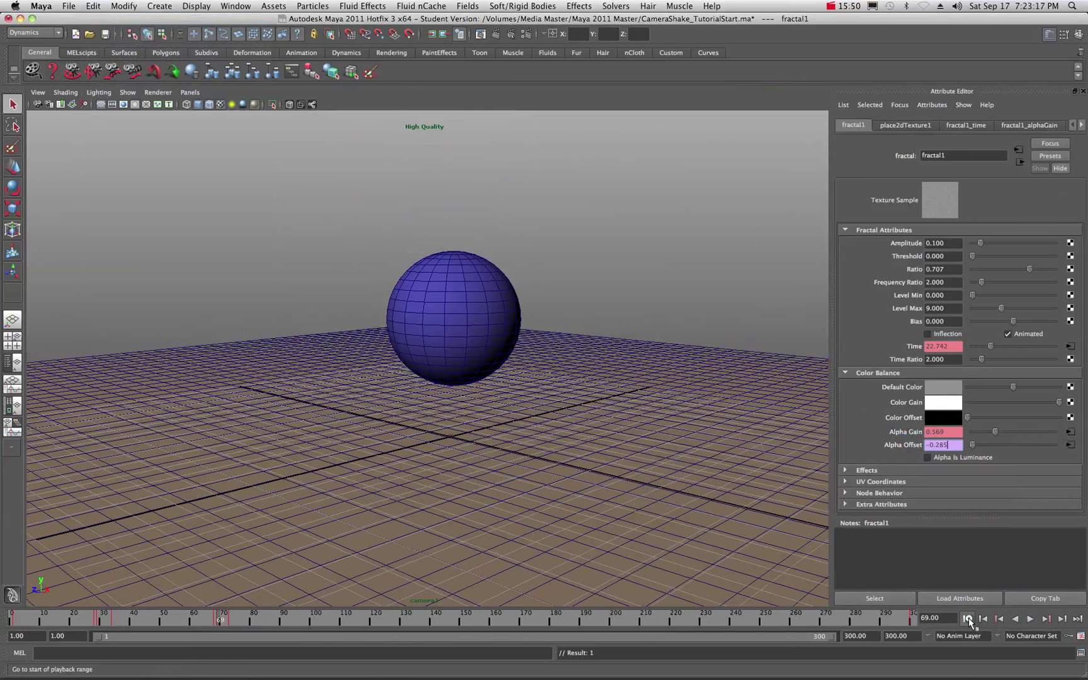
{"action": "left_click", "coordinate": [969, 618]}
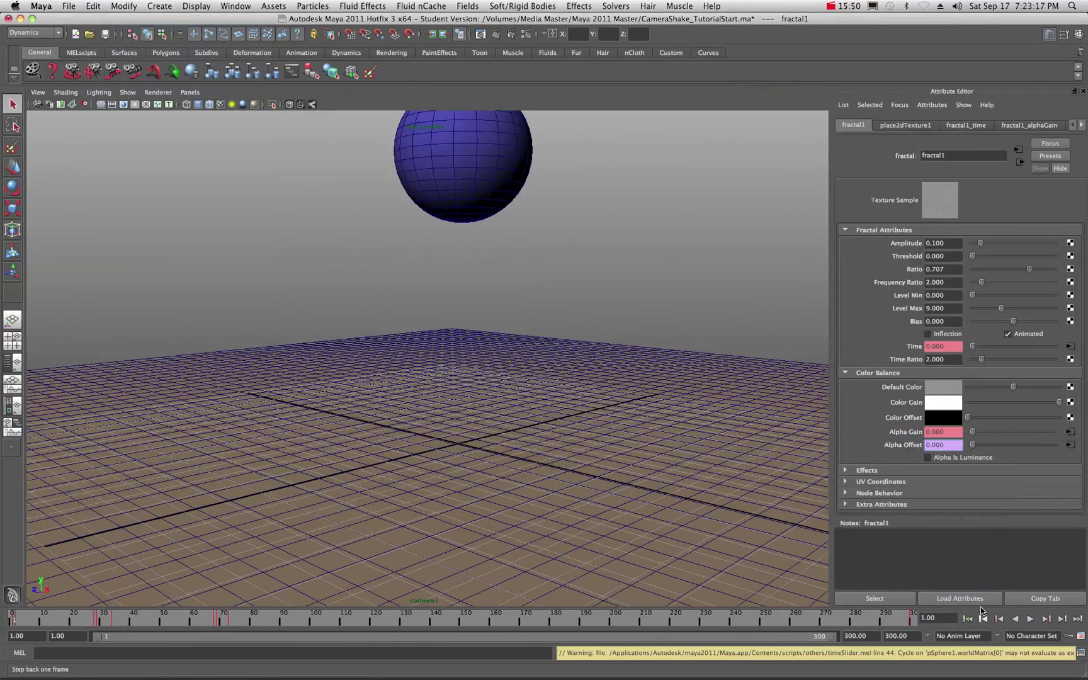
{"action": "left_click", "coordinate": [1031, 619]}
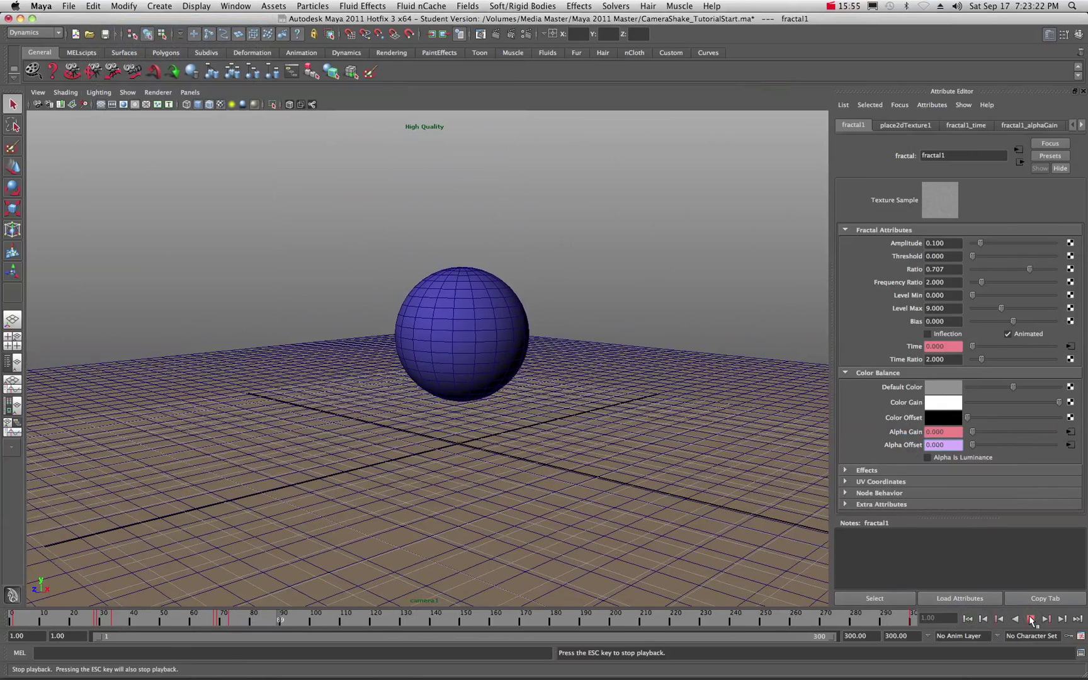
{"action": "left_click", "coordinate": [1030, 619]}
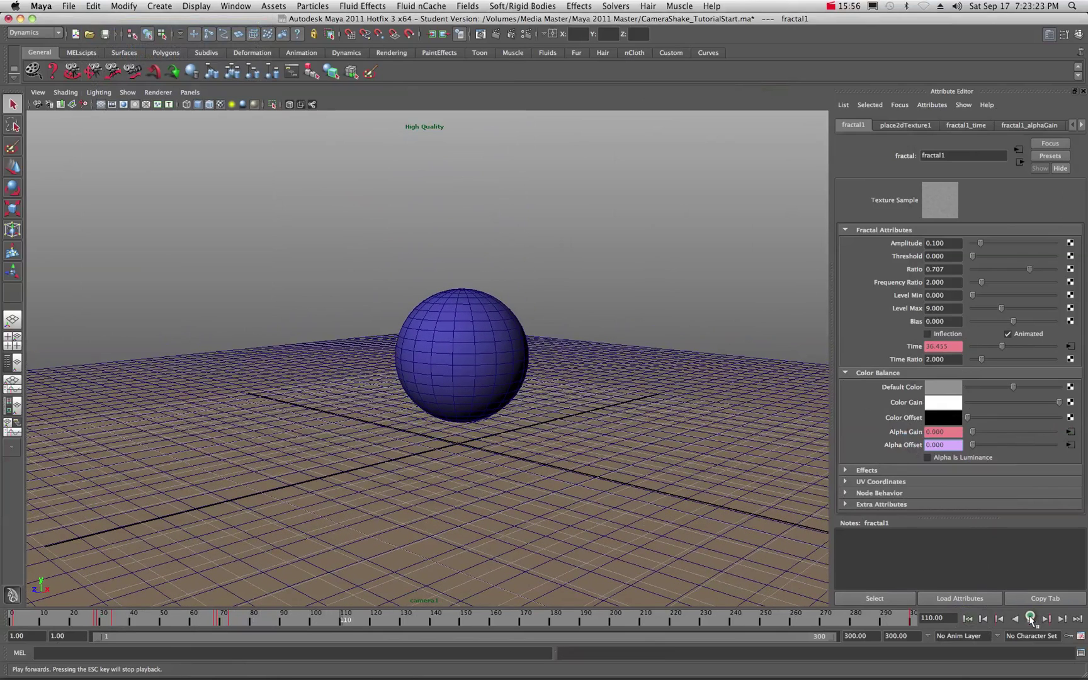
{"action": "left_click", "coordinate": [965, 618]}
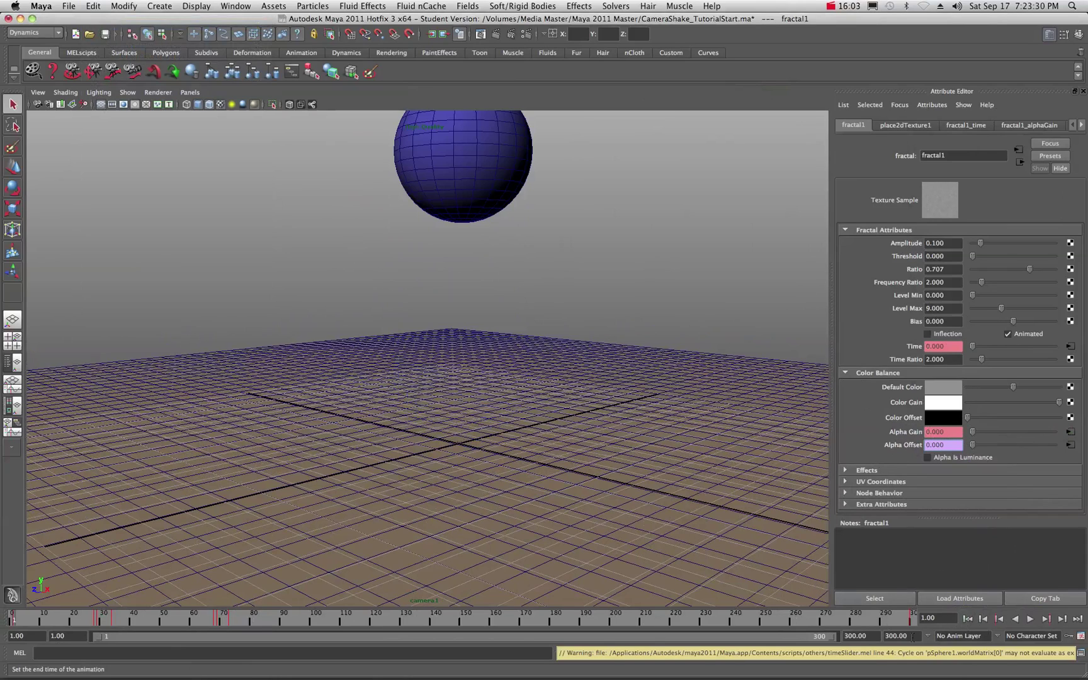
Break the connection driving fractal1's Alpha Gain and play the shake to test it.
{"action": "right_click", "coordinate": [897, 431]}
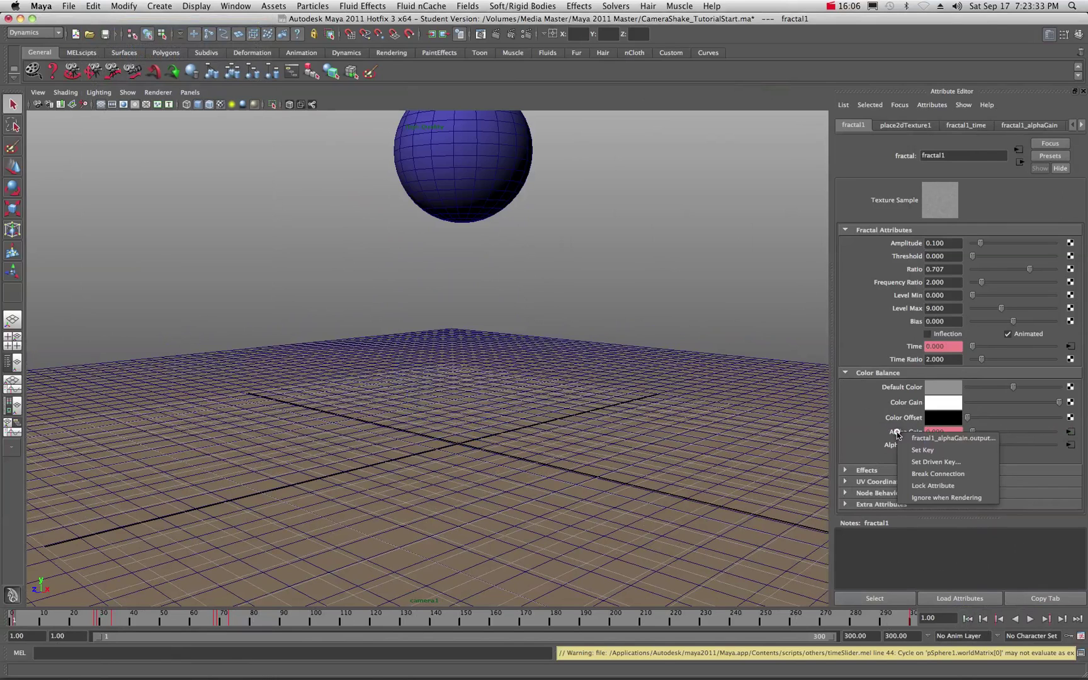
{"action": "left_click", "coordinate": [913, 476]}
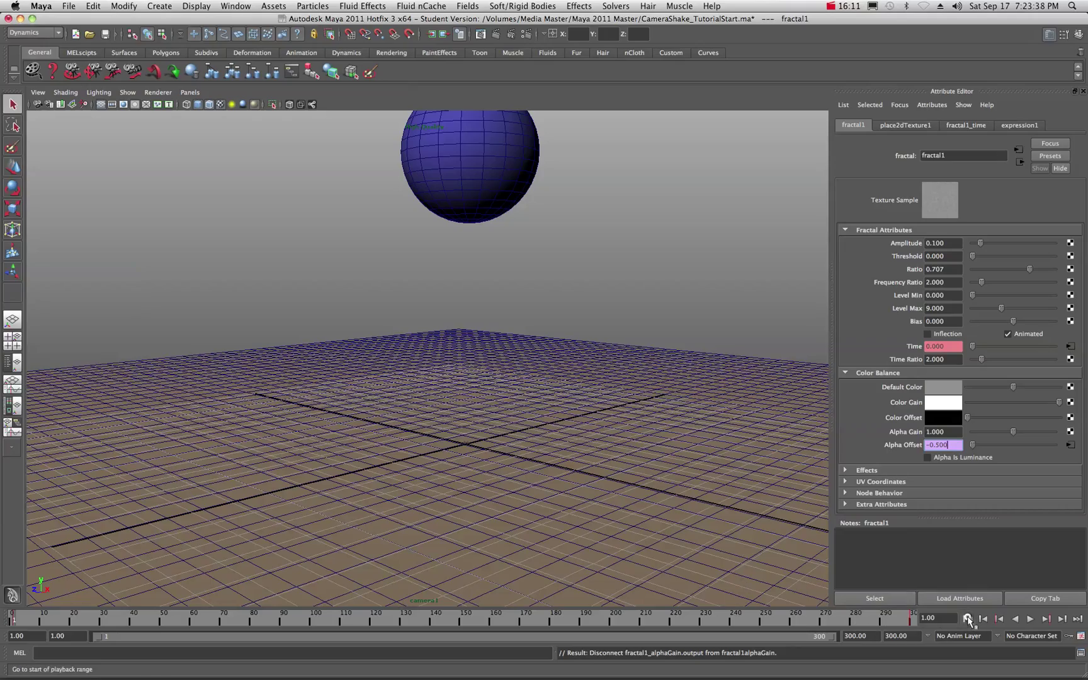
{"action": "left_click", "coordinate": [1031, 621]}
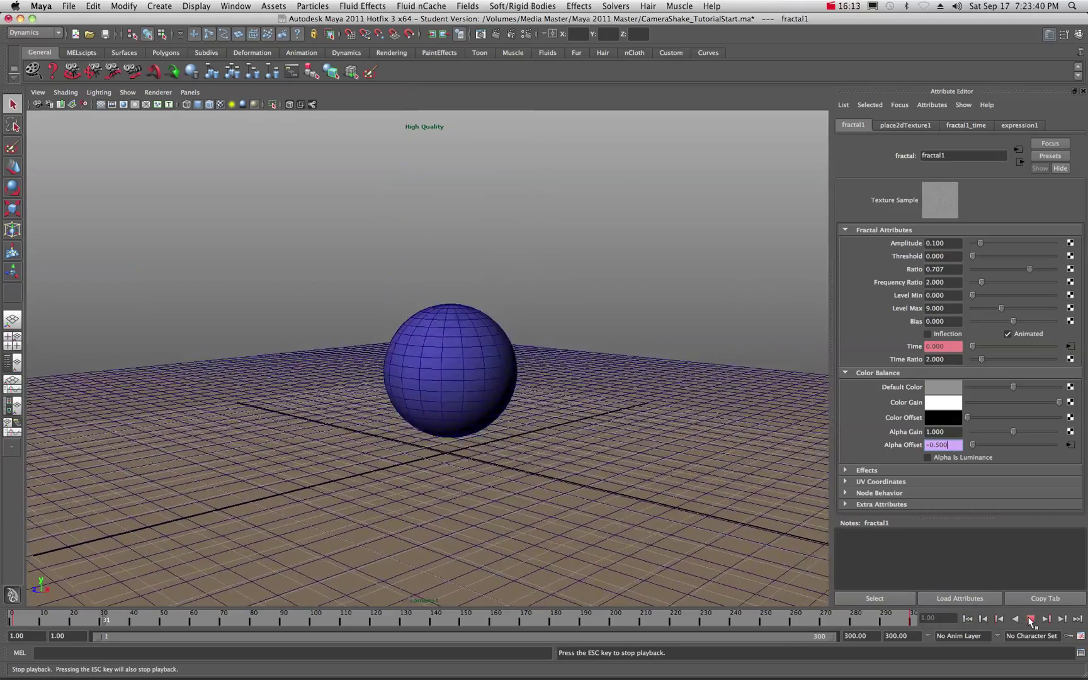
{"action": "left_click", "coordinate": [1030, 620]}
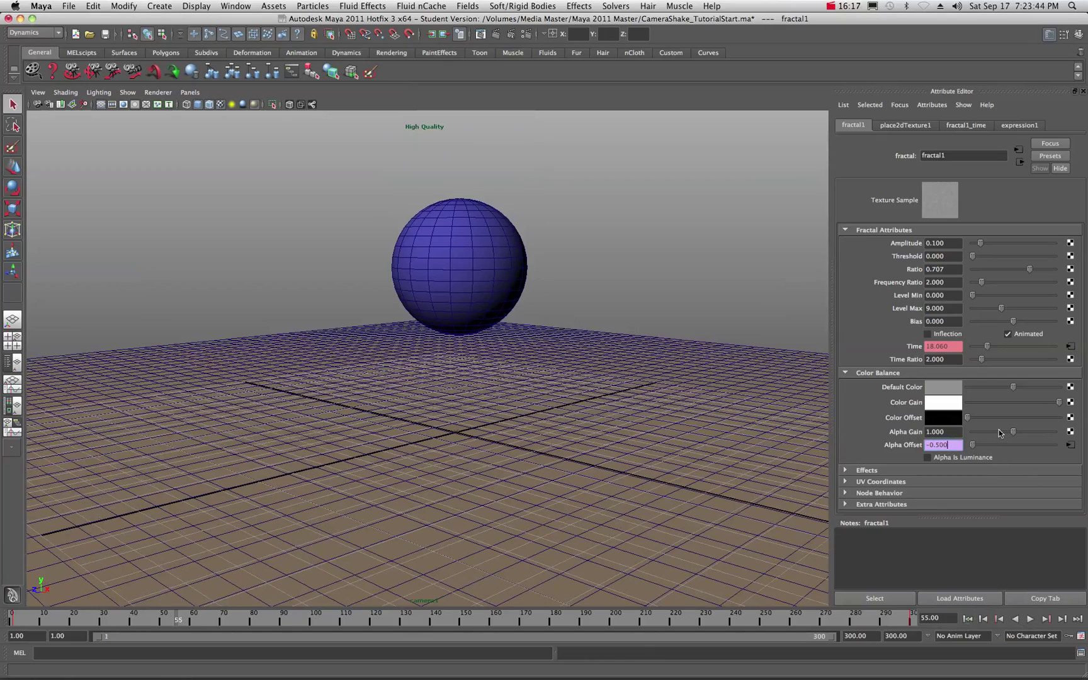
Lower Alpha Gain to about 0.4 and then 0.167, replaying the shake from frame 1 each time.
{"action": "left_click_drag", "start_coordinate": [1015, 432], "coordinate": [989, 432]}
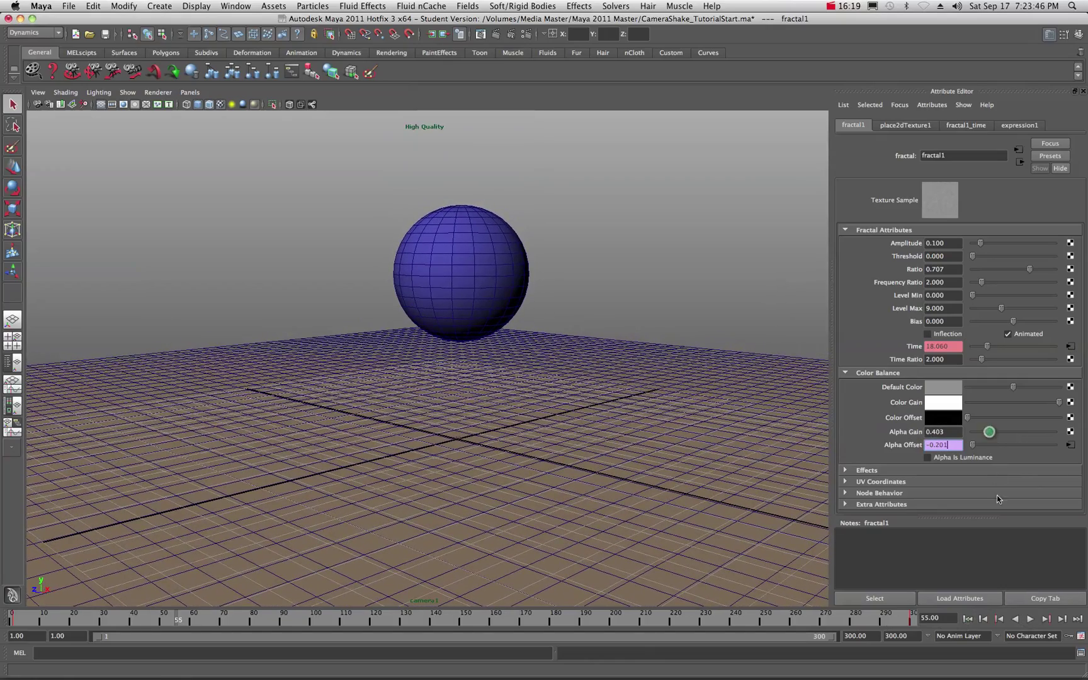
{"action": "left_click", "coordinate": [968, 618]}
{"action": "left_click", "coordinate": [1030, 619]}
{"action": "left_click", "coordinate": [1030, 619]}
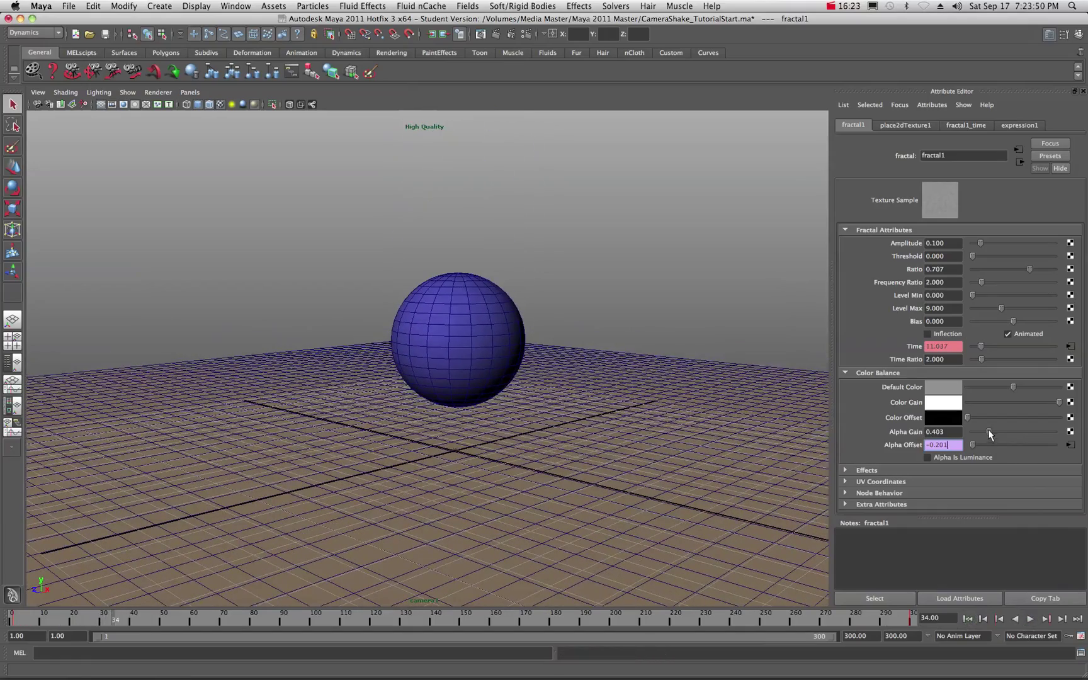
{"action": "left_click_drag", "start_coordinate": [981, 435], "coordinate": [979, 434]}
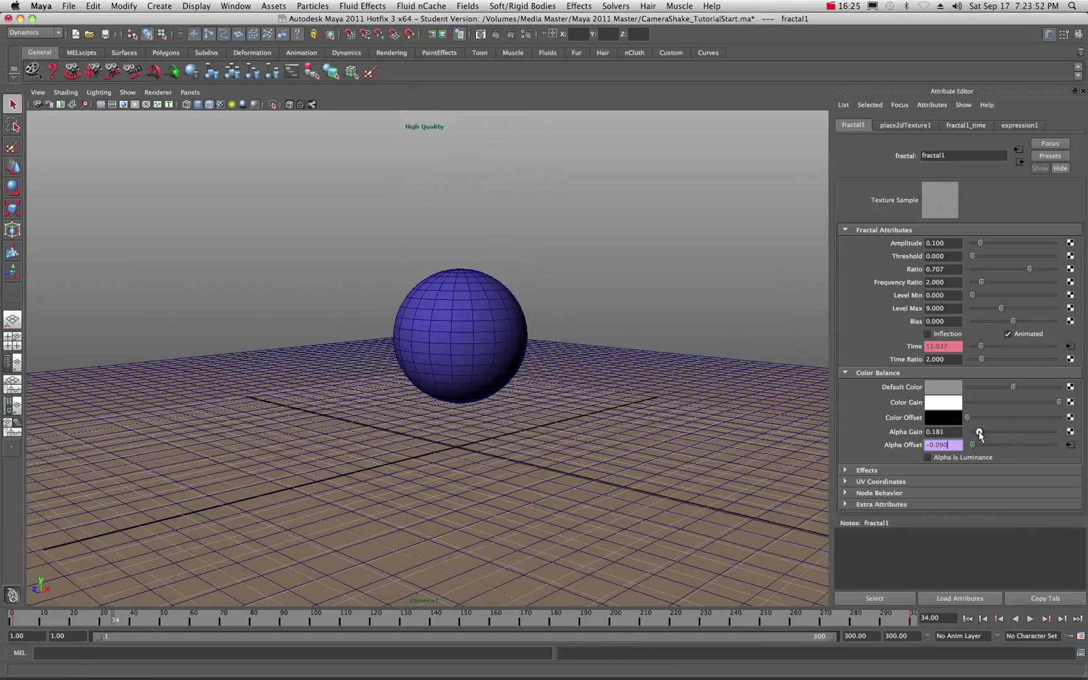
{"action": "left_click", "coordinate": [968, 619]}
{"action": "left_click", "coordinate": [1030, 620]}
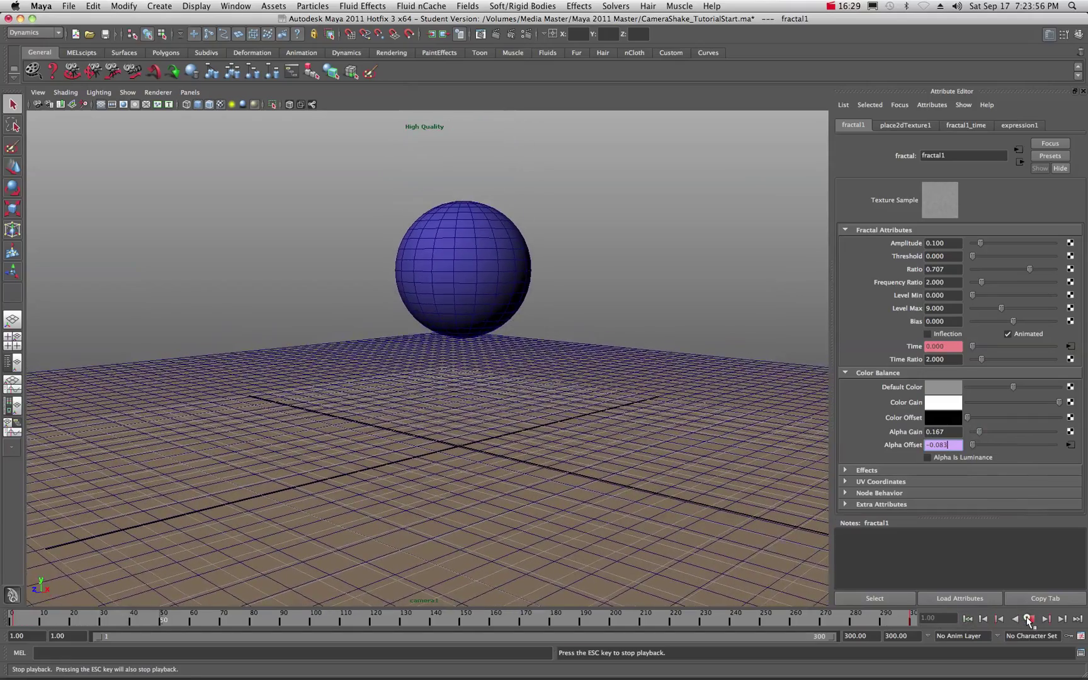
{"action": "left_click", "coordinate": [1030, 619]}
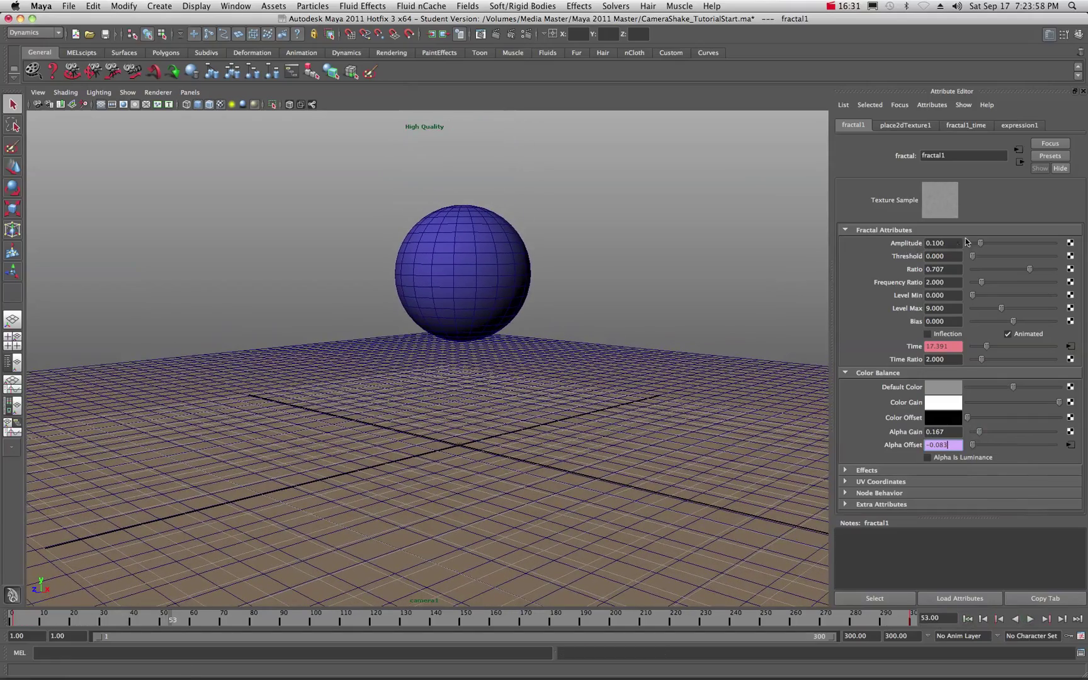
During playback, raise fractal1's Amplitude from 0.100 and settle it at 0.194.
{"action": "left_click", "coordinate": [1030, 619]}
{"action": "left_click_drag", "start_coordinate": [981, 243], "coordinate": [1033, 246]}
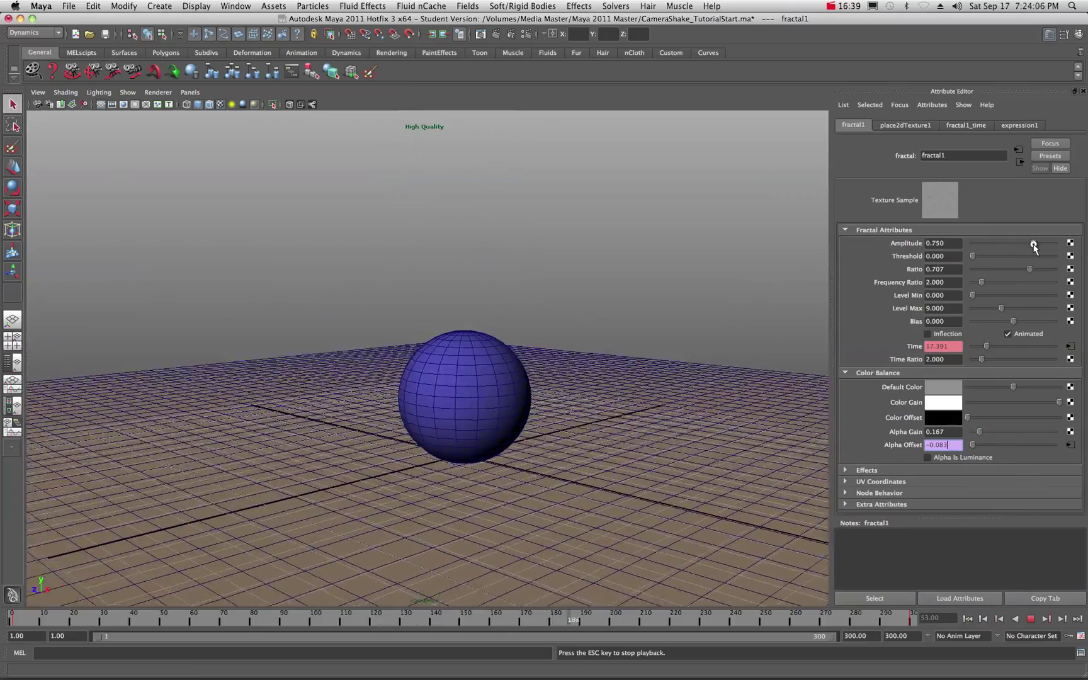
{"action": "left_click_drag", "start_coordinate": [1035, 247], "coordinate": [988, 248]}
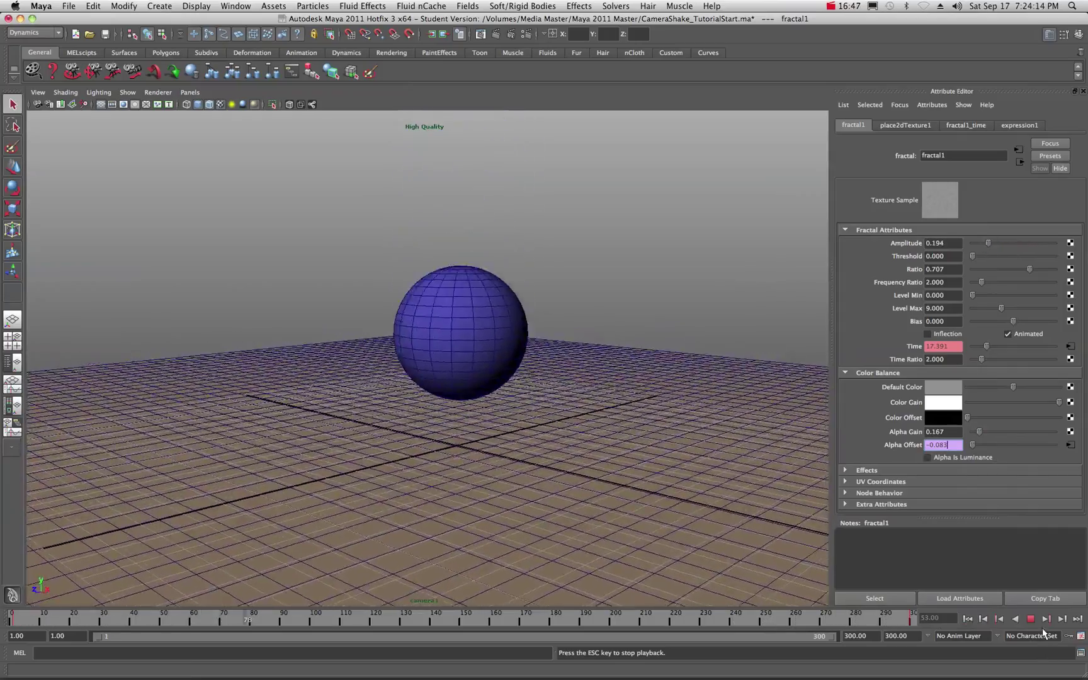
{"action": "left_click", "coordinate": [1032, 622]}
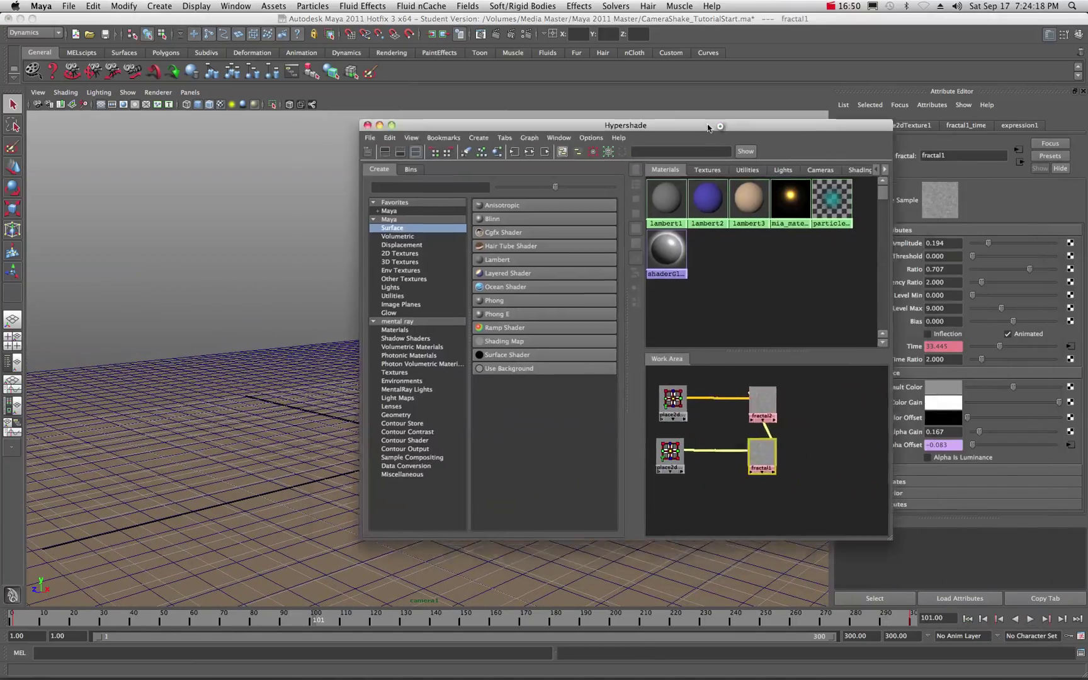
Select camera1 in the Outliner and graph its input and output connections in Hypershade.
{"action": "left_click_drag", "start_coordinate": [703, 117], "coordinate": [570, 126]}
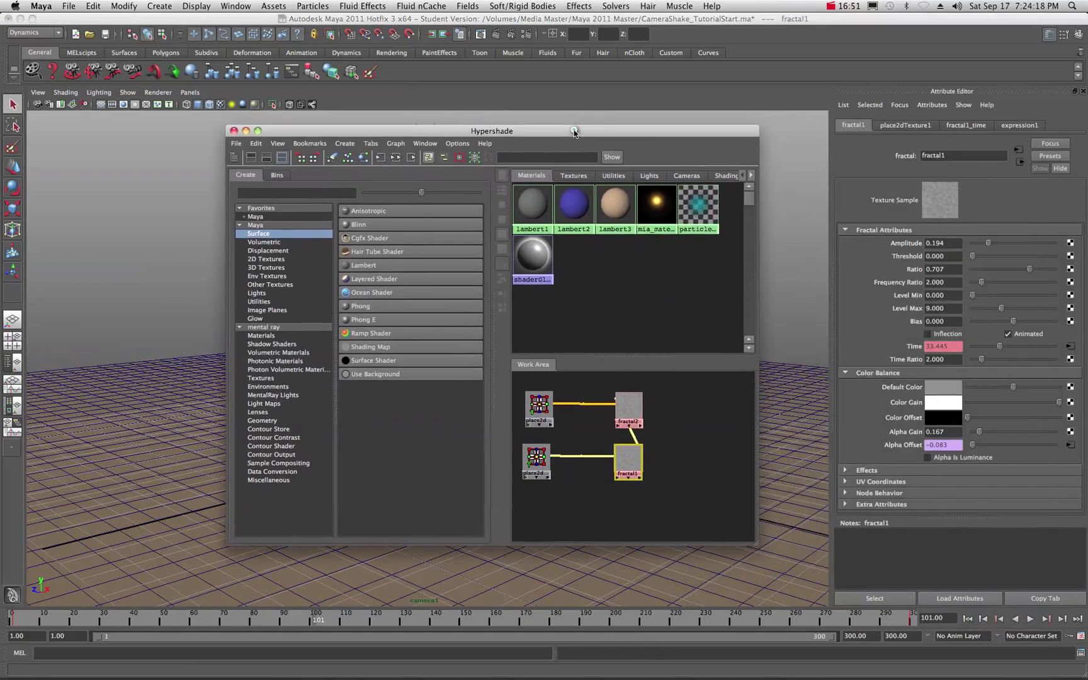
{"action": "left_click", "coordinate": [393, 144]}
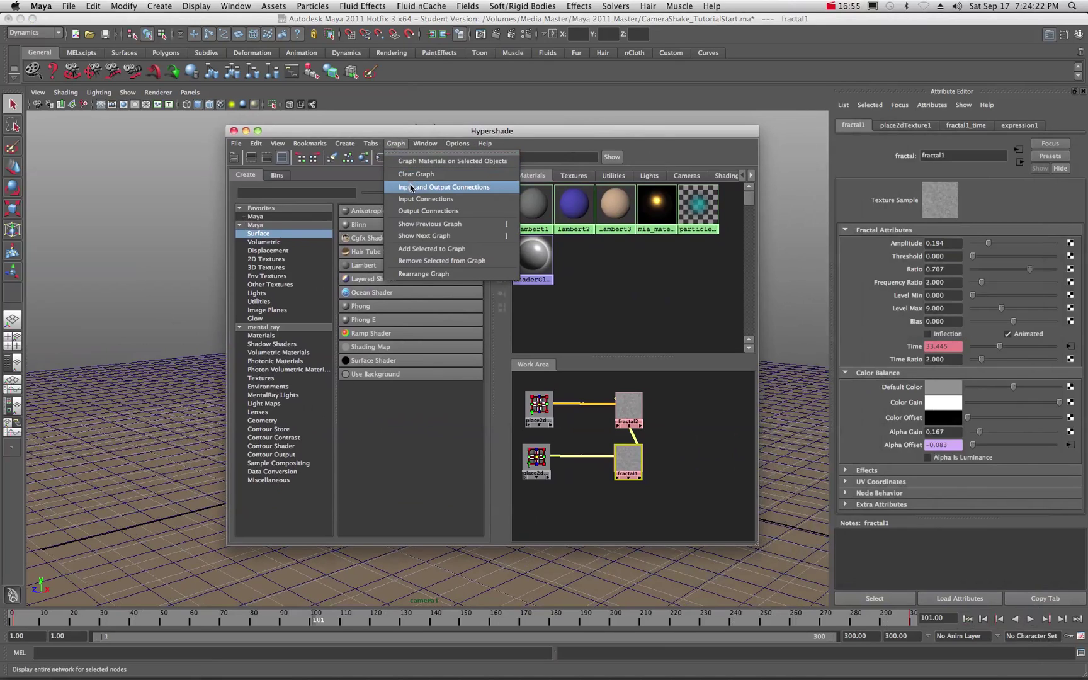
{"action": "left_click", "coordinate": [401, 140]}
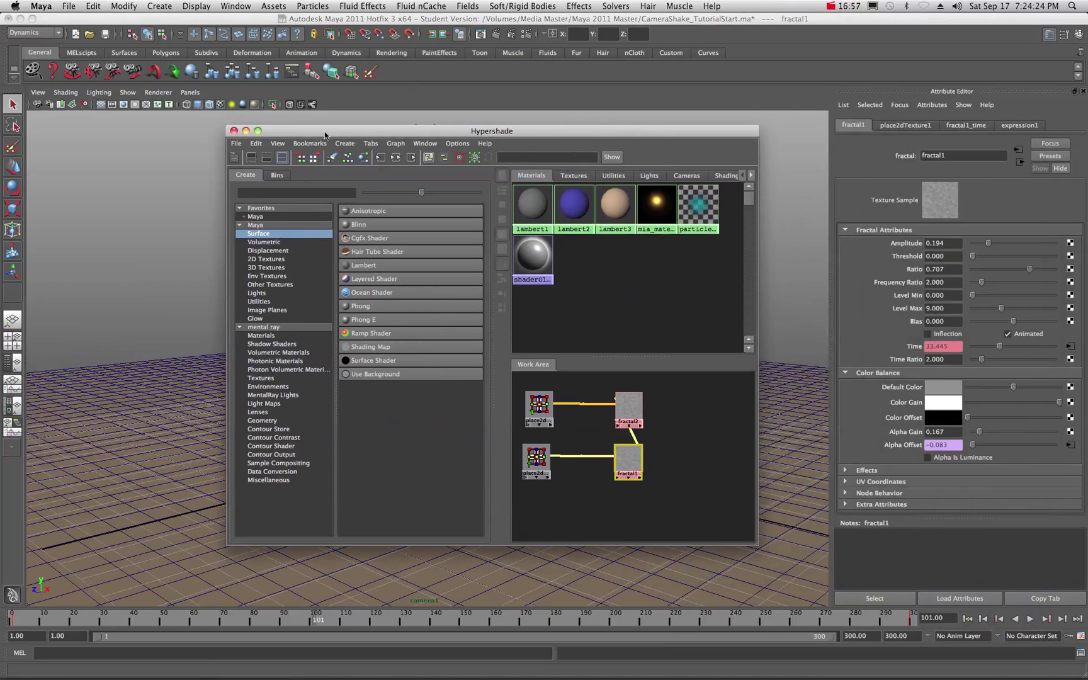
{"action": "key", "text": "alt+o"}
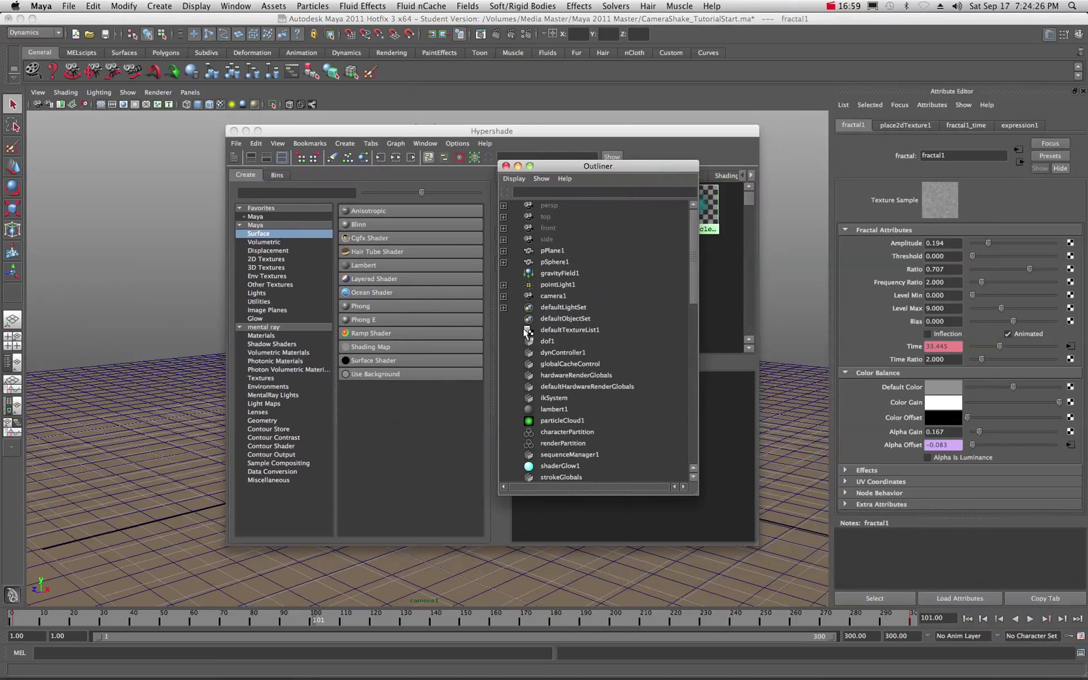
{"action": "left_click", "coordinate": [551, 297]}
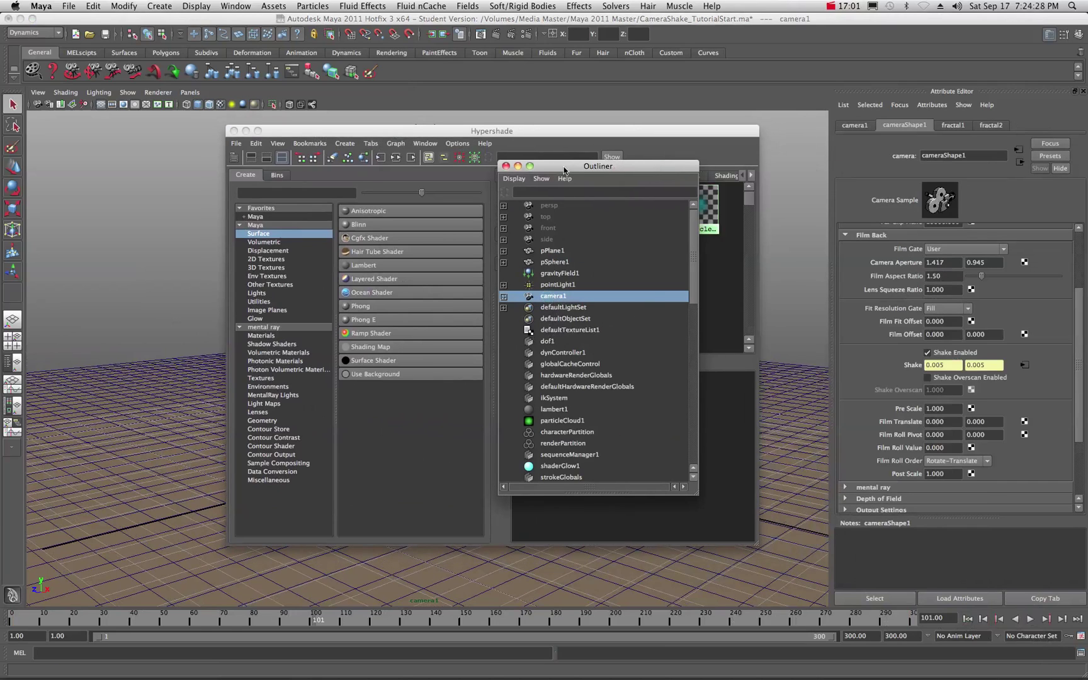
{"action": "left_click_drag", "start_coordinate": [564, 170], "coordinate": [267, 273]}
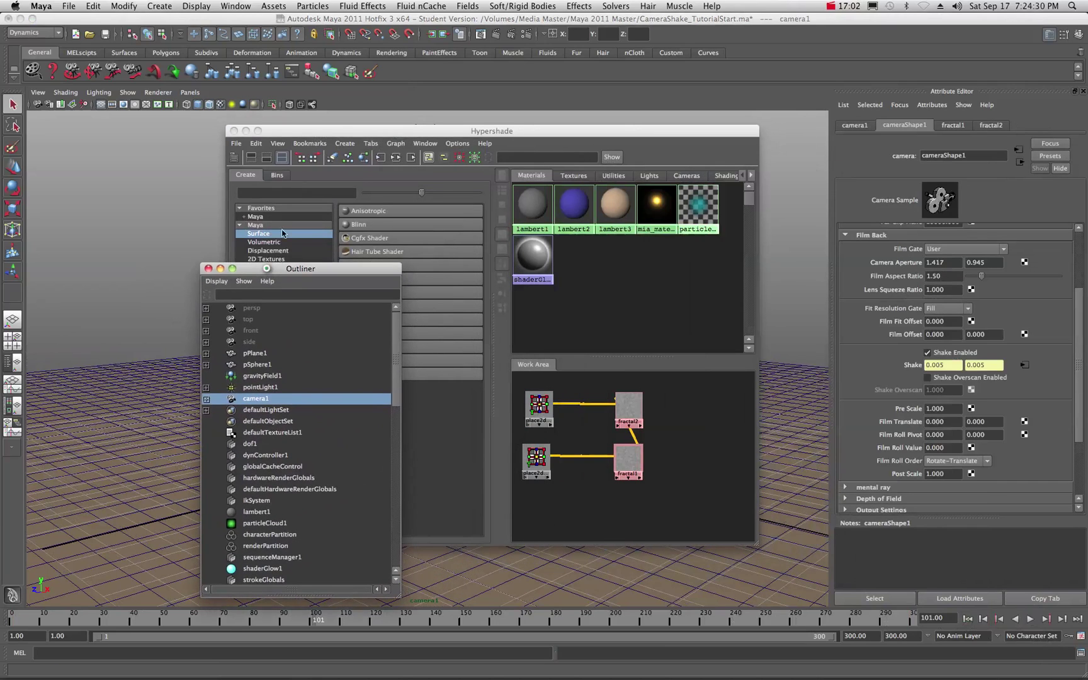
{"action": "left_click", "coordinate": [396, 143]}
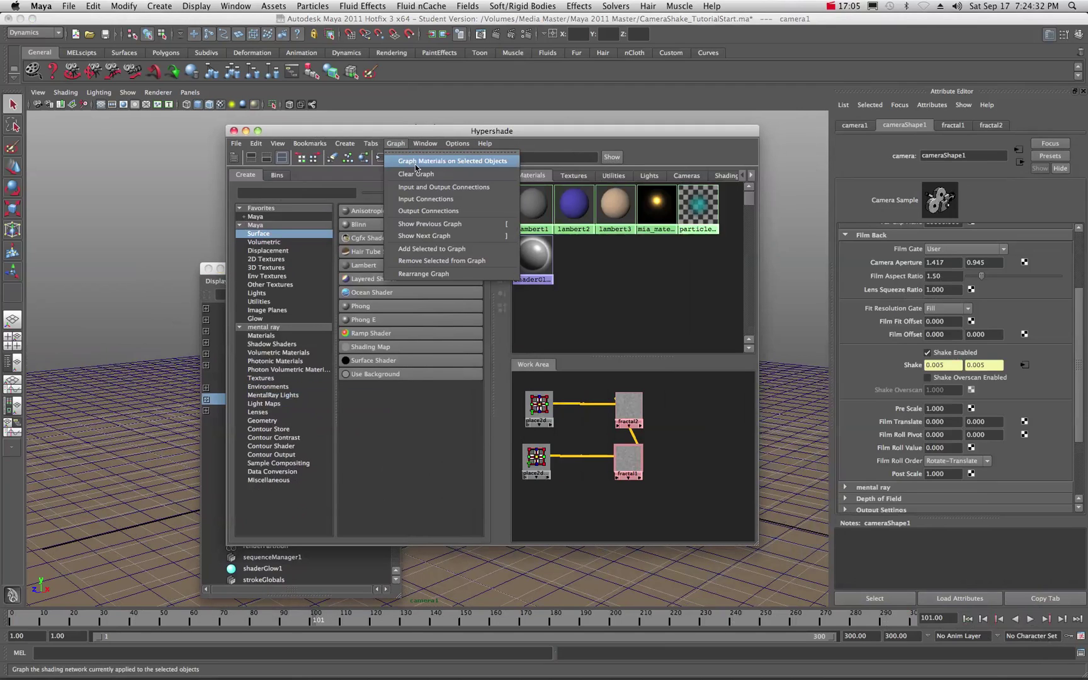
{"action": "left_click", "coordinate": [431, 187]}
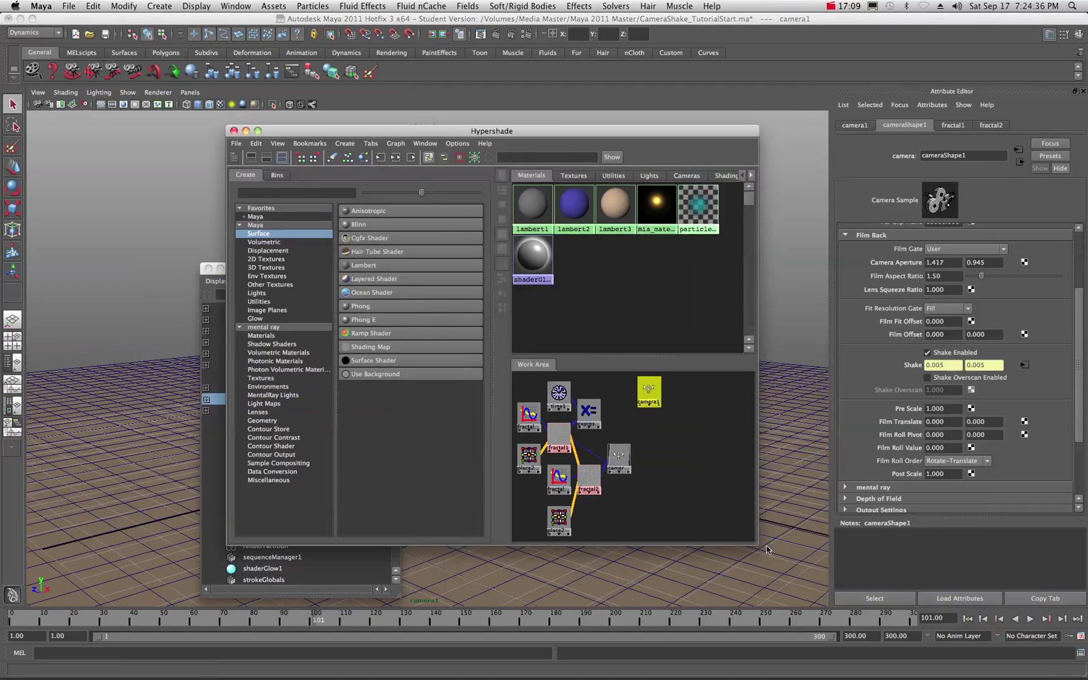
Enlarge Hypershade and spread out the expression, cameraShape1, fractal2 and fractal1 nodes.
{"action": "left_click_drag", "start_coordinate": [756, 545], "coordinate": [874, 573]}
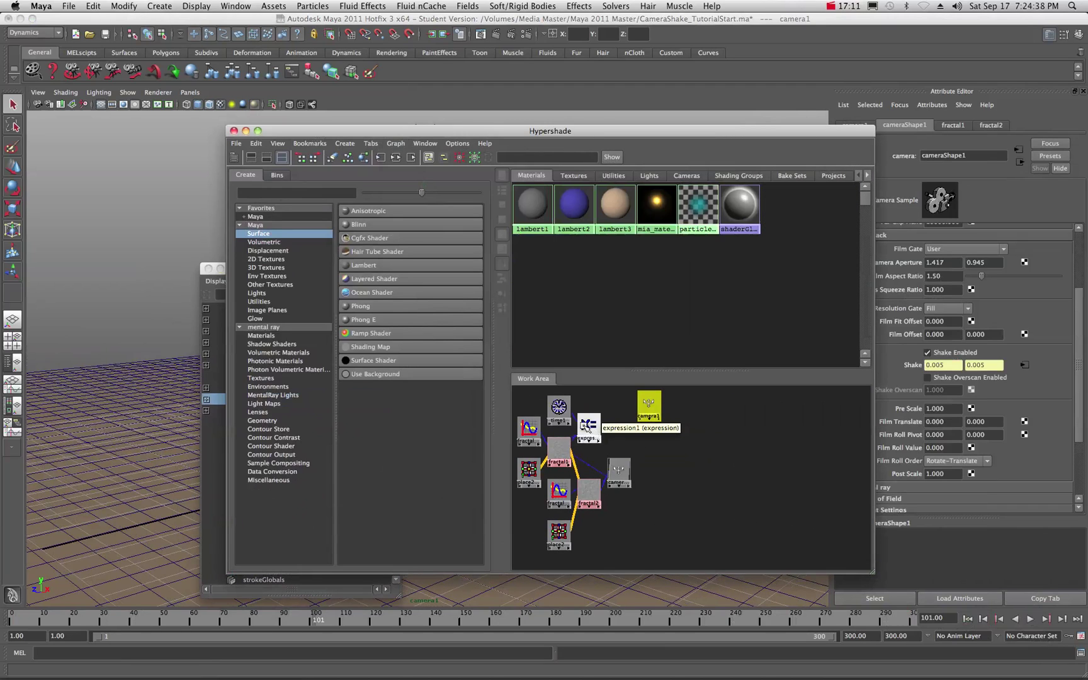
{"action": "left_click_drag", "start_coordinate": [586, 425], "coordinate": [605, 403]}
{"action": "left_click_drag", "start_coordinate": [619, 470], "coordinate": [646, 463]}
{"action": "left_click_drag", "start_coordinate": [599, 498], "coordinate": [648, 511]}
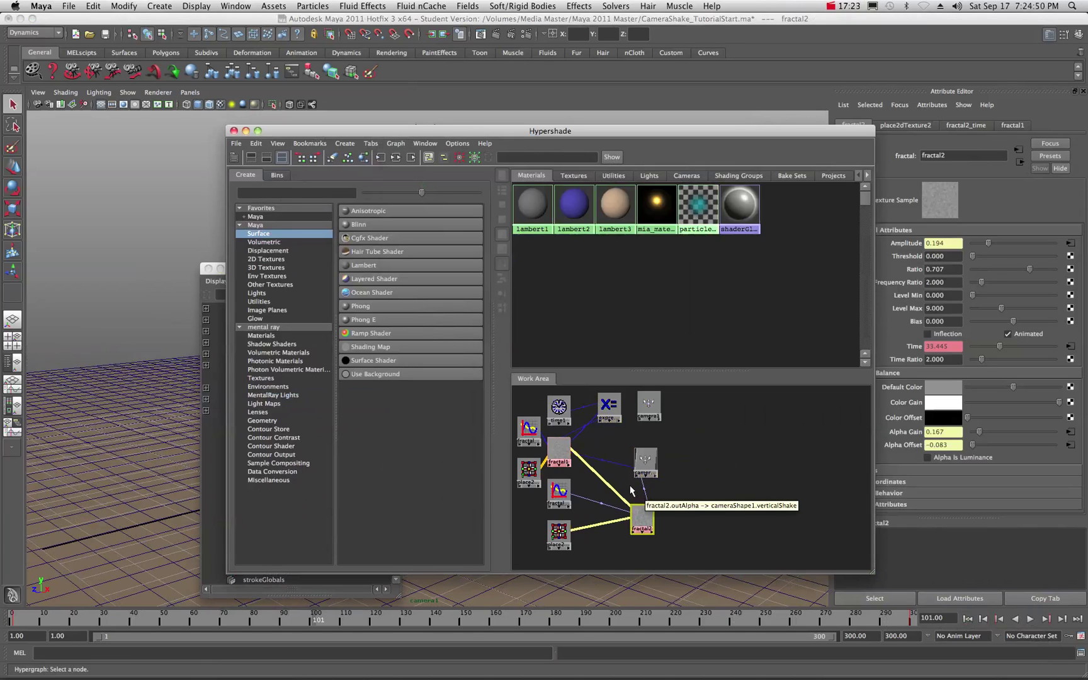
{"action": "left_click_drag", "start_coordinate": [561, 451], "coordinate": [585, 441]}
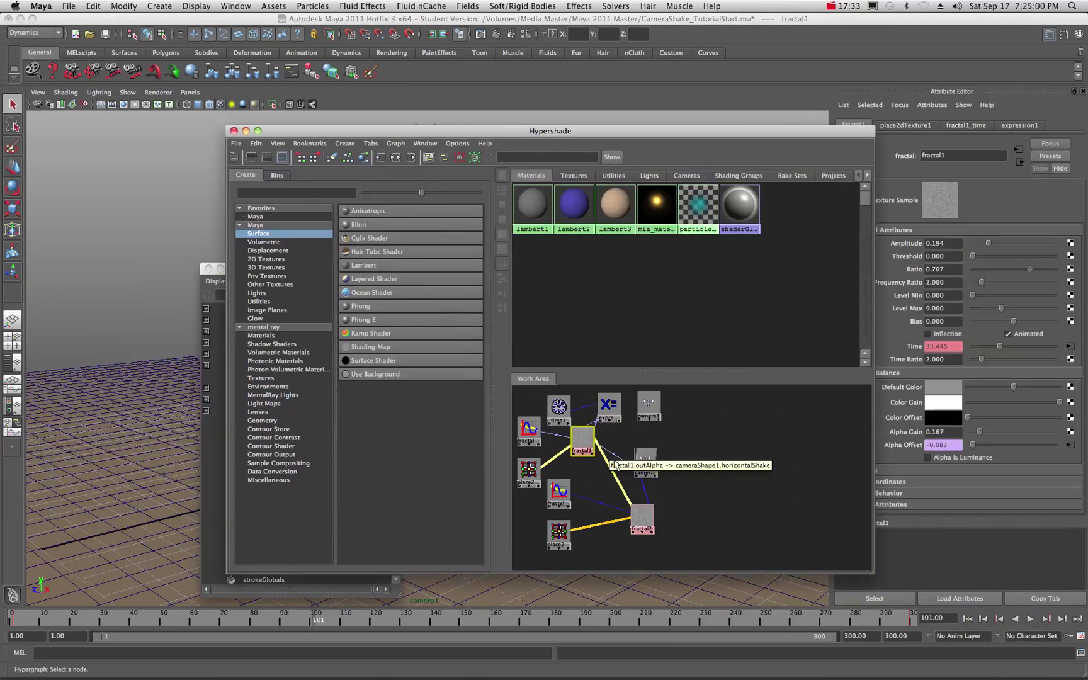
Move Hypershade off screen and close the Outliner, leaving the camera viewport visible.
{"action": "left_click_drag", "start_coordinate": [424, 135], "coordinate": [508, 134]}
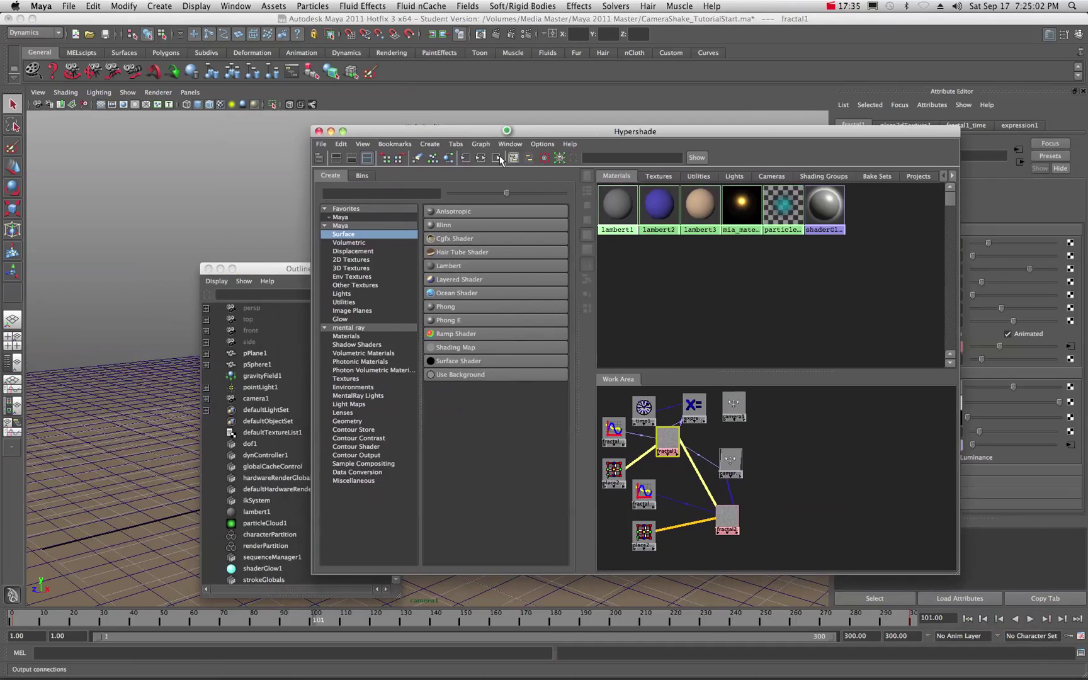
{"action": "double_click", "coordinate": [367, 135]}
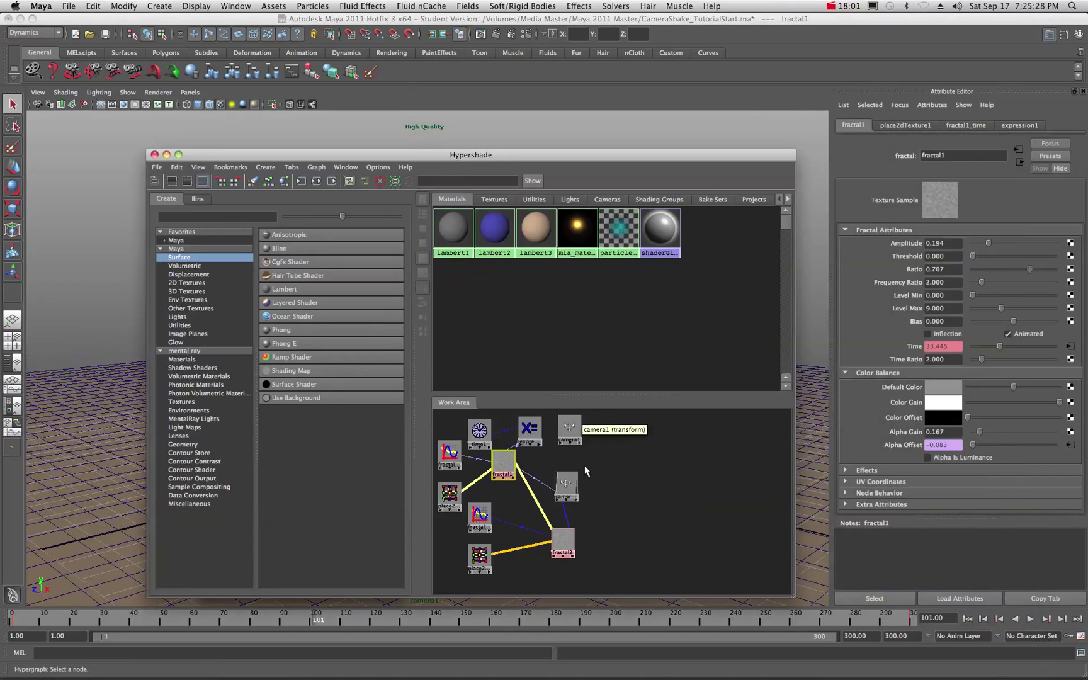
{"action": "mouse_move", "coordinate": [558, 511]}
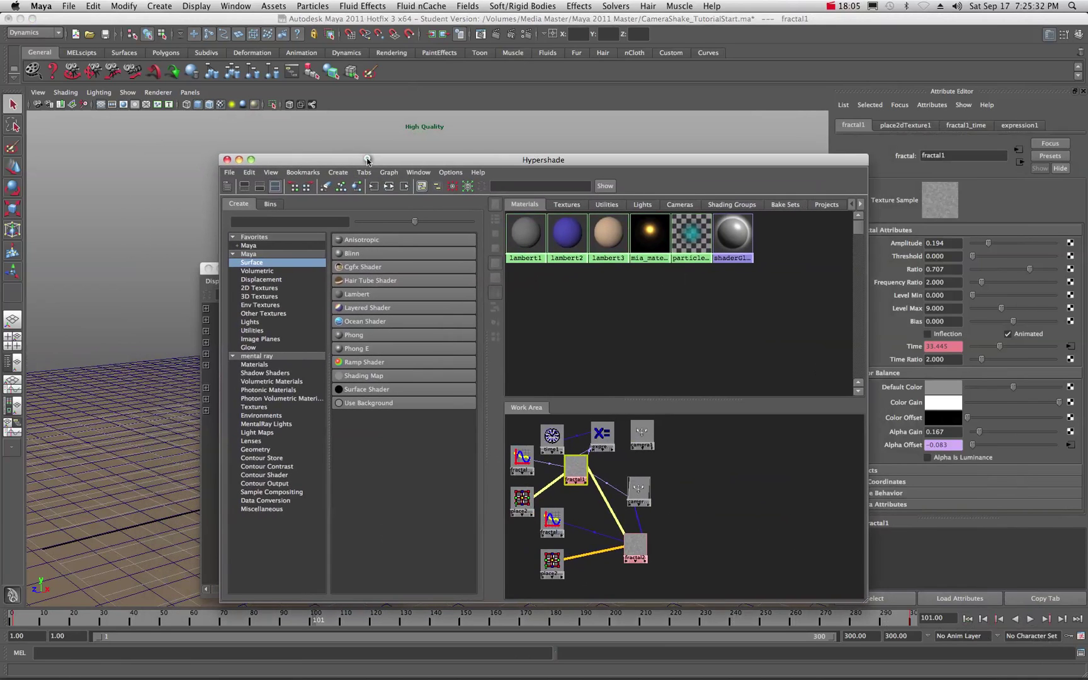
{"action": "left_click_drag", "start_coordinate": [294, 155], "coordinate": [1085, 157]}
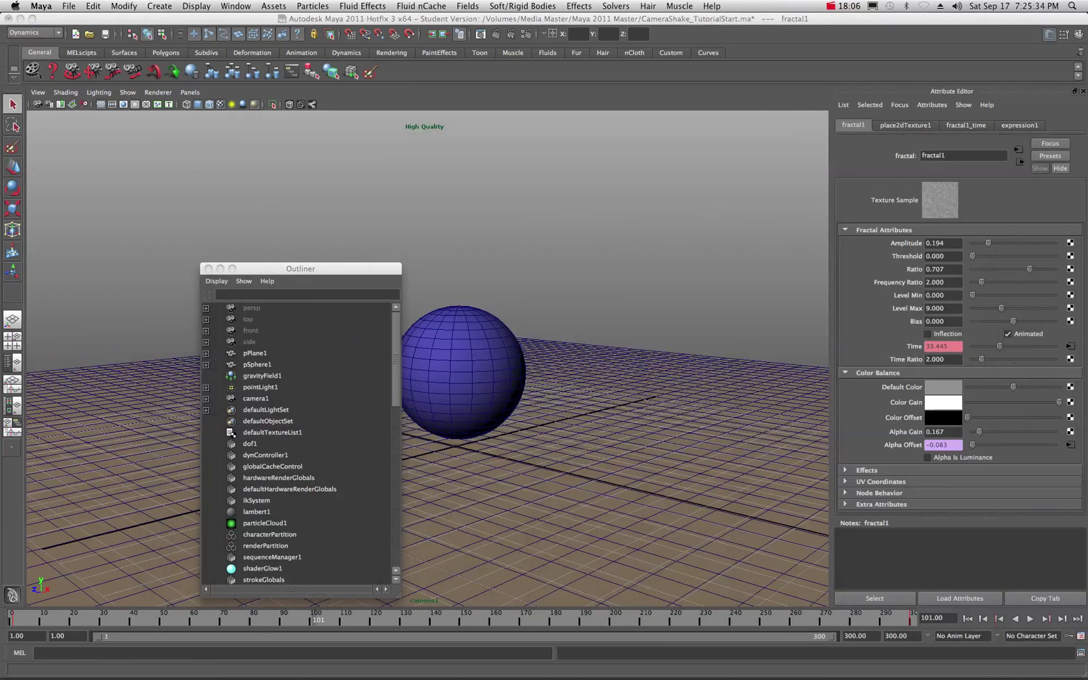
{"action": "left_click", "coordinate": [1030, 253]}
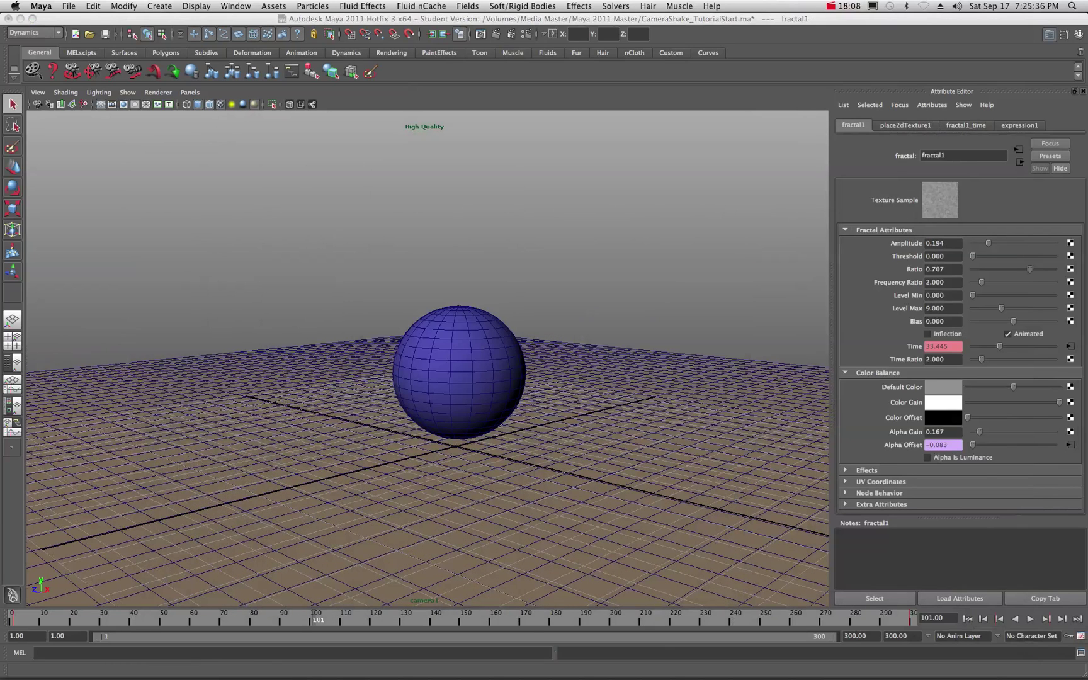
Bring the Render View with the frame 225 mental ray car render over the viewport.
{"action": "left_click_drag", "start_coordinate": [1083, 69], "coordinate": [344, 86]}
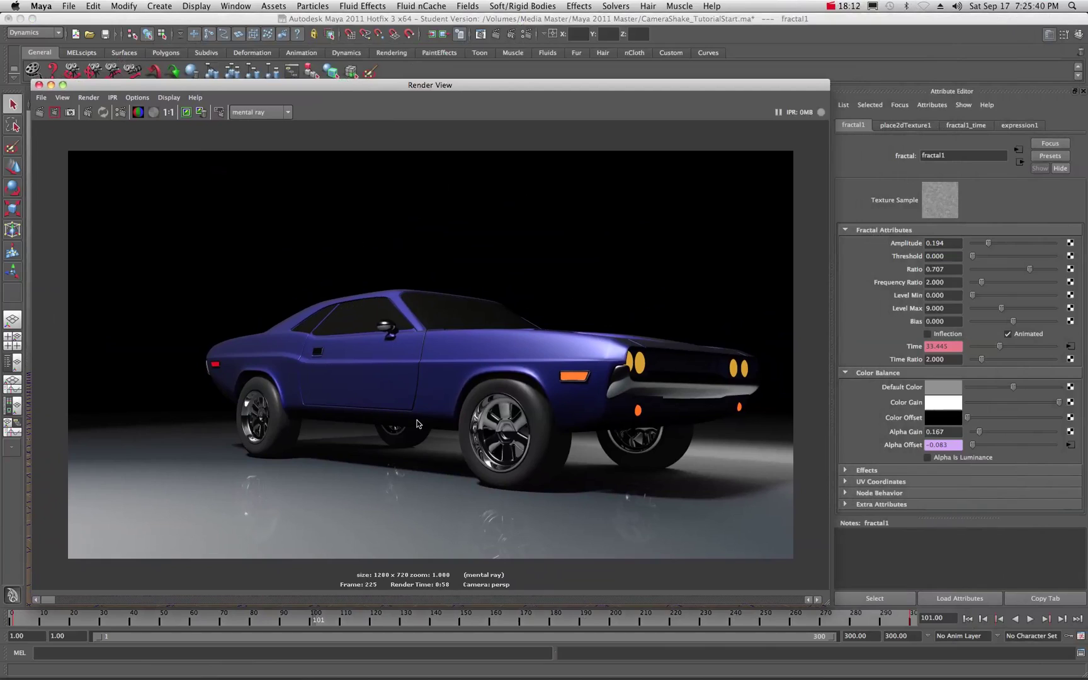